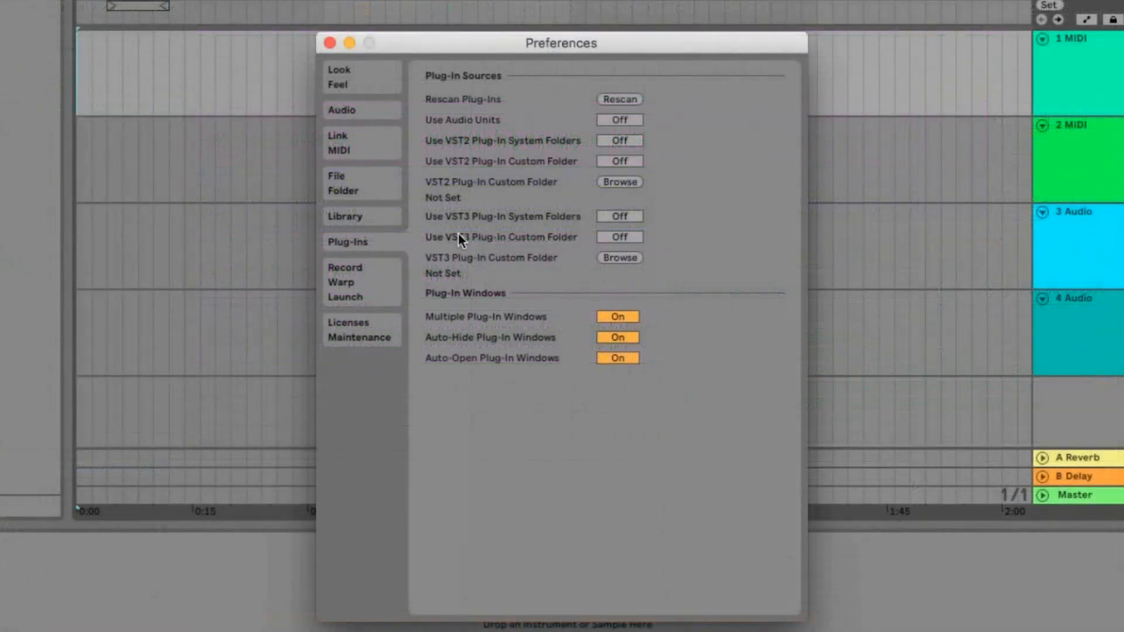
Step: Enable the use of VST3 plug-in system folders in the preferences
click(619, 216)
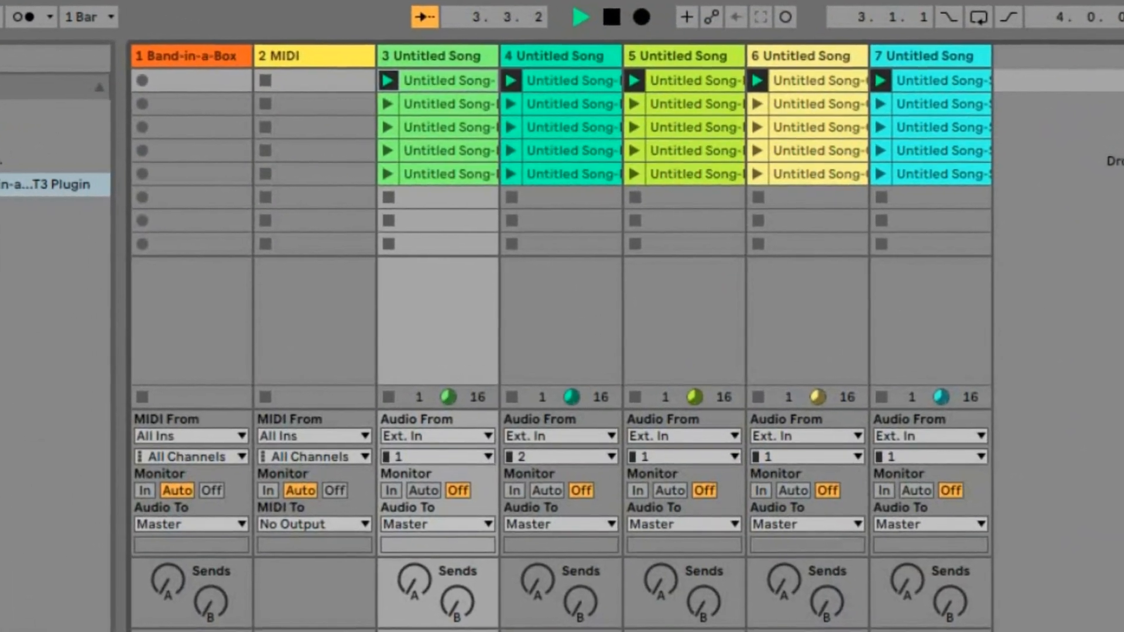
key(Down)
key(Return)
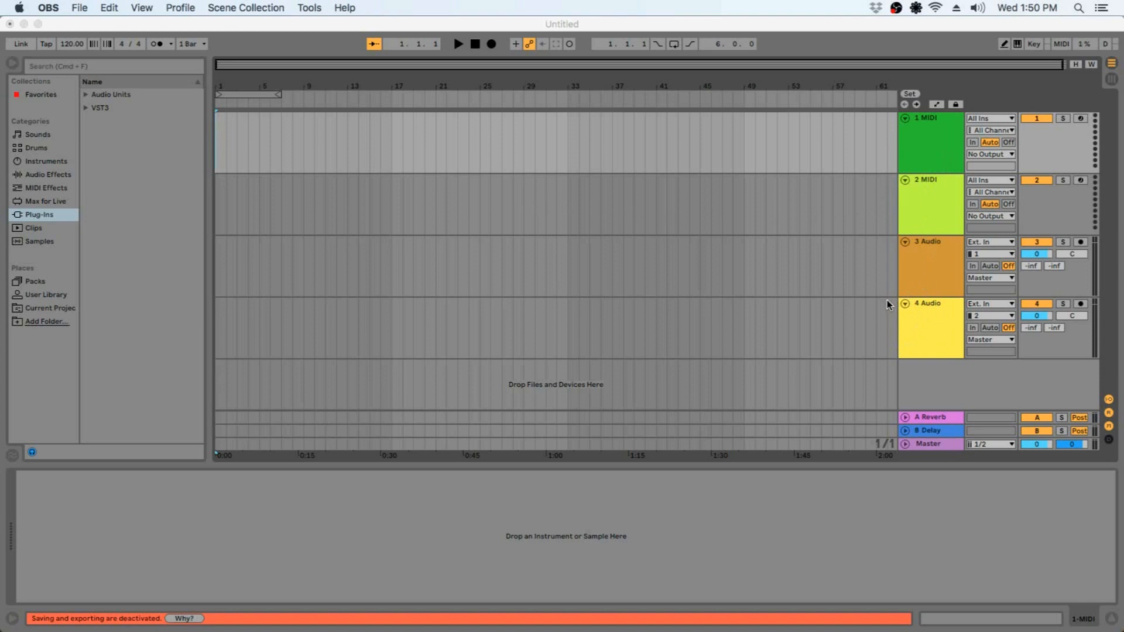
Step: Load the PG Music Inc. Band-in-a-Box DAW VST3 plugin onto the first MIDI track and enlarge its window
click(40, 220)
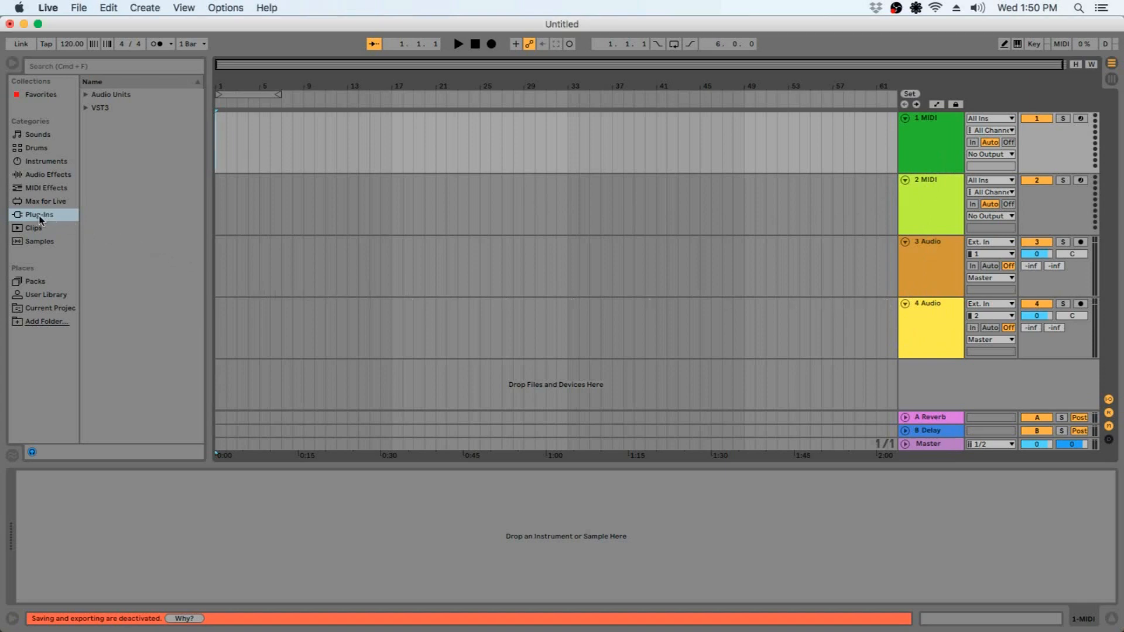
click(86, 109)
click(93, 121)
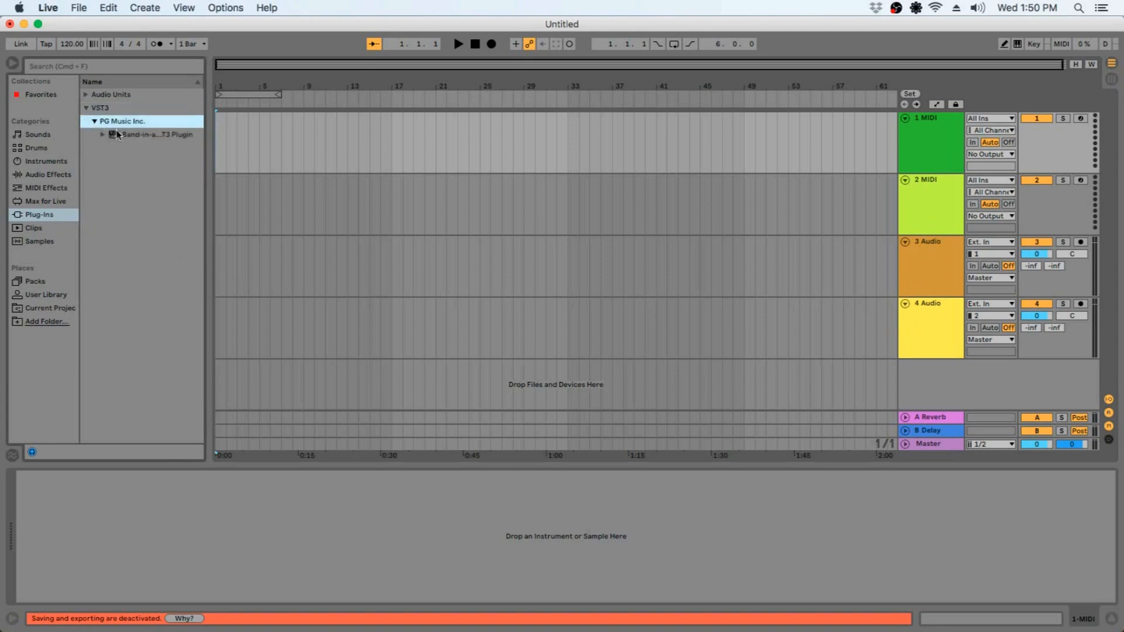
drag(119, 137, 219, 143)
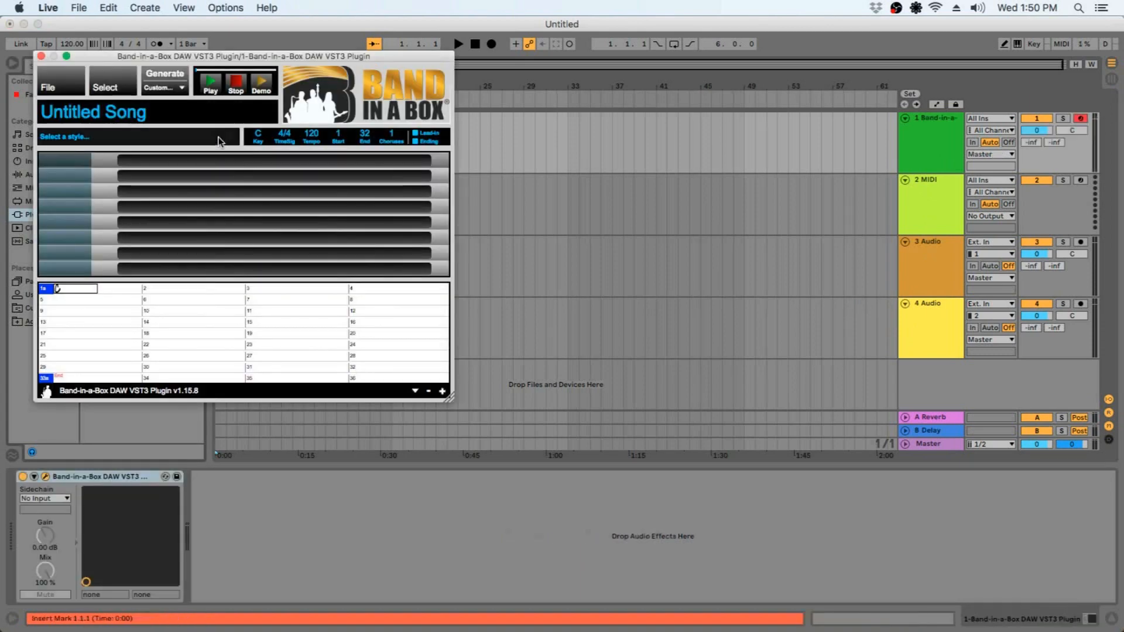
click(442, 391)
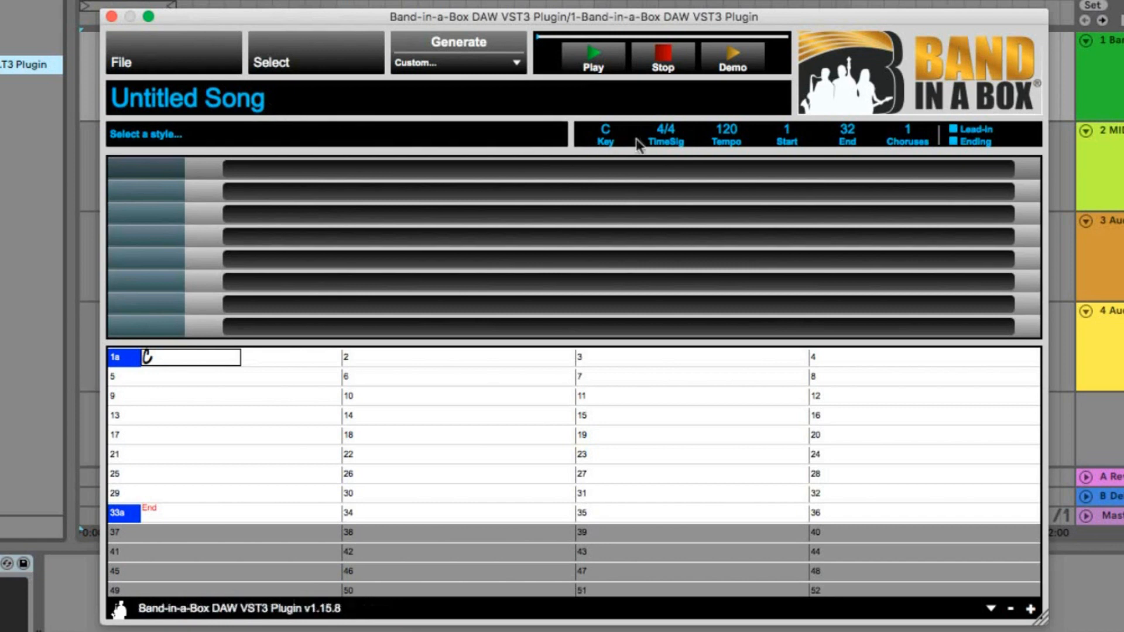
Step: Set the song's key to G and enter a G7 chord in bar 1
click(608, 139)
click(610, 344)
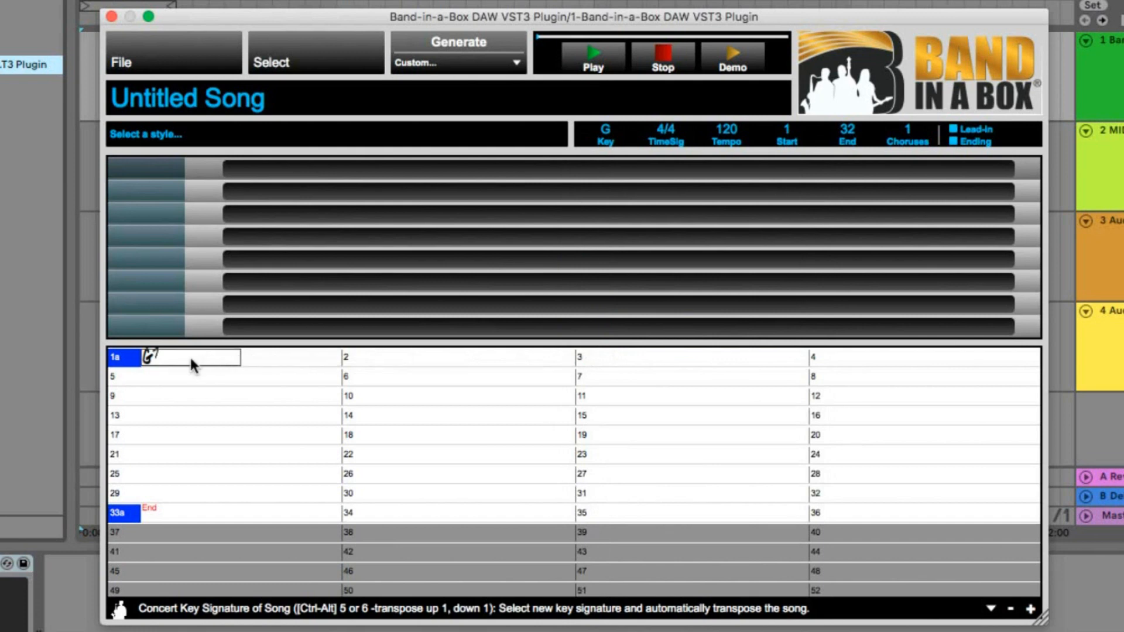
Step: Enter a Bb7sus chord in bar 5 and a C7 chord in bar 7
key(Down)
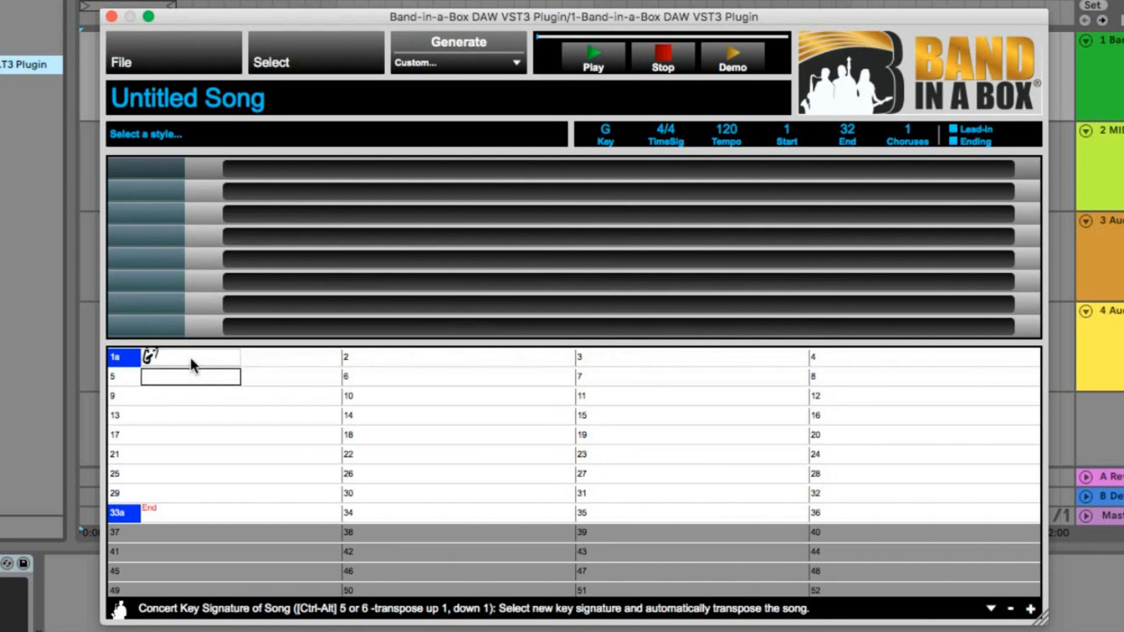
text(Bb7)
key(Right)
key(Right)
key(Right)
key(Right)
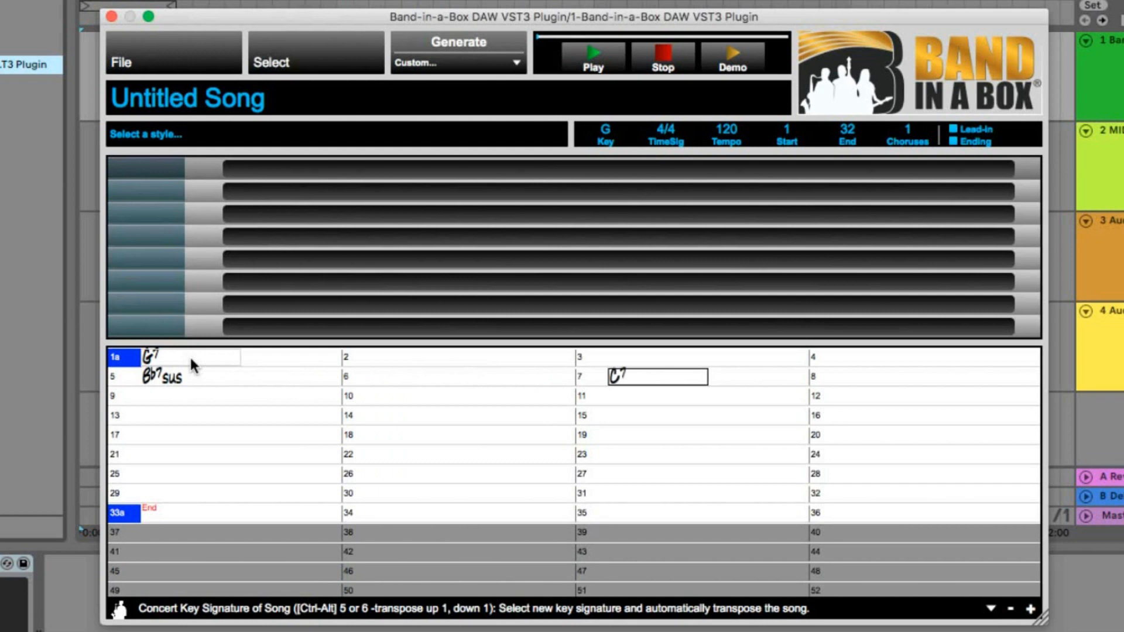
Step: Repeat the chords of the first 8 bars starting at bar 9
key(Down)
key(Left)
key(Left)
key(Left)
key(Left)
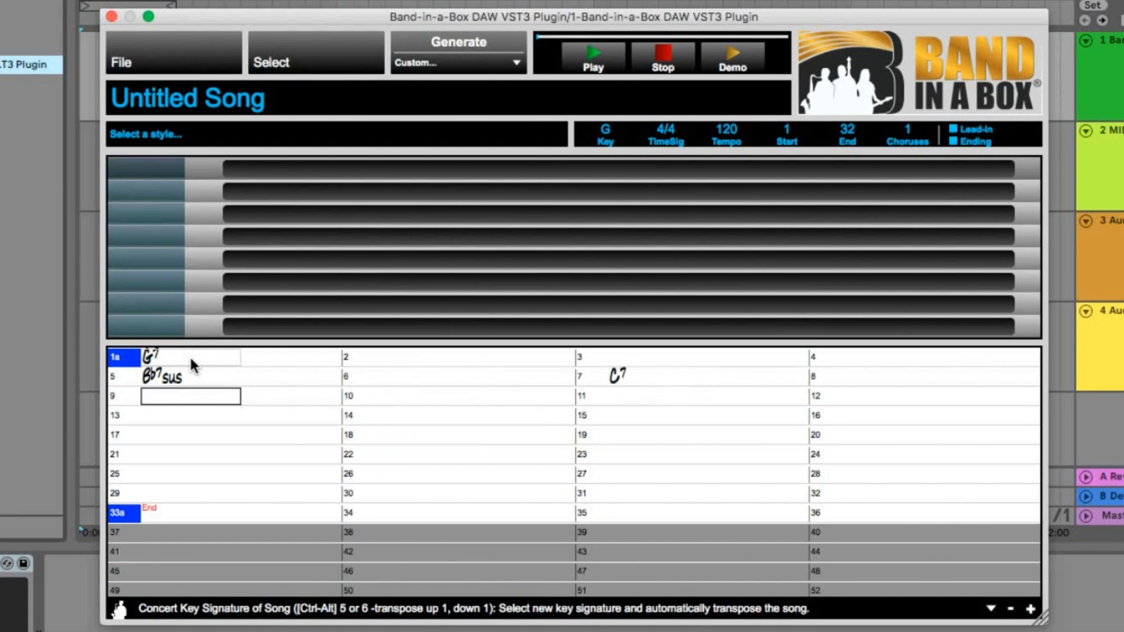
text(K8)
key(Return)
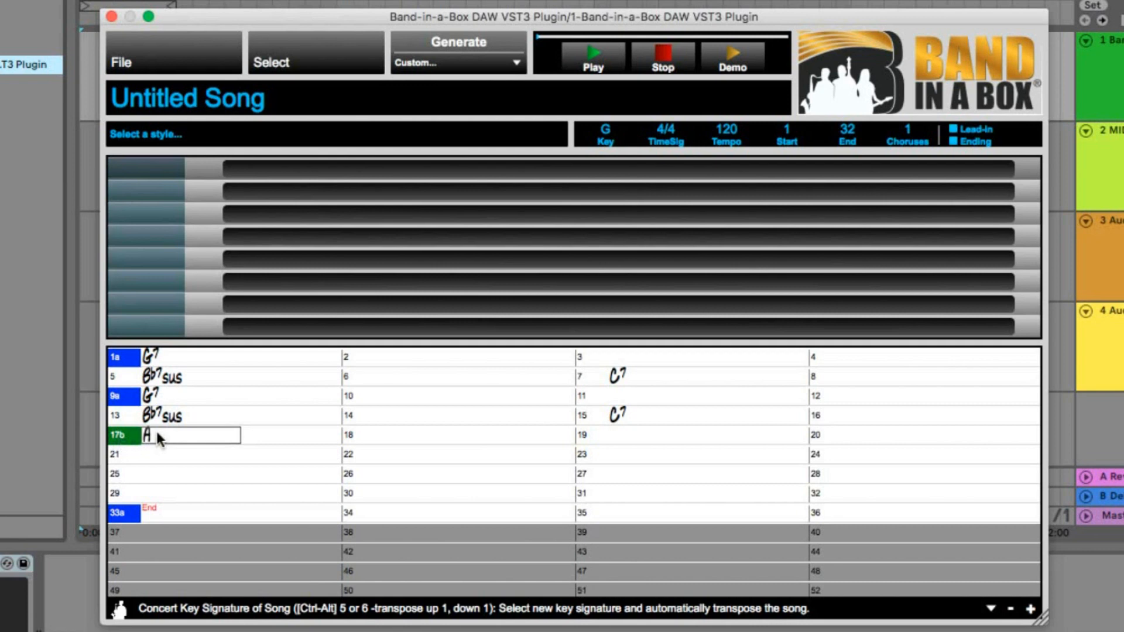
Step: Enter an Am chord in bar 17 and a Dm chord in bar 19
key(Return)
key(Return)
key(Return)
key(Return)
text(Dm)
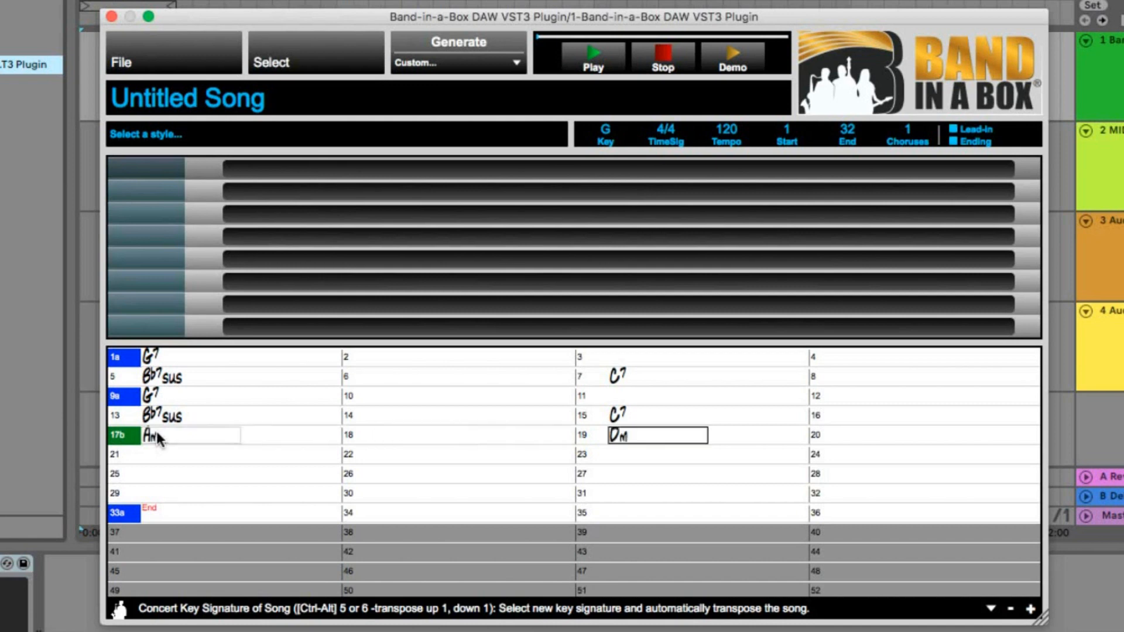
Step: Enter an Am chord in bar 21 and a D7 chord in bar 23
key(Return)
key(Return)
key(Return)
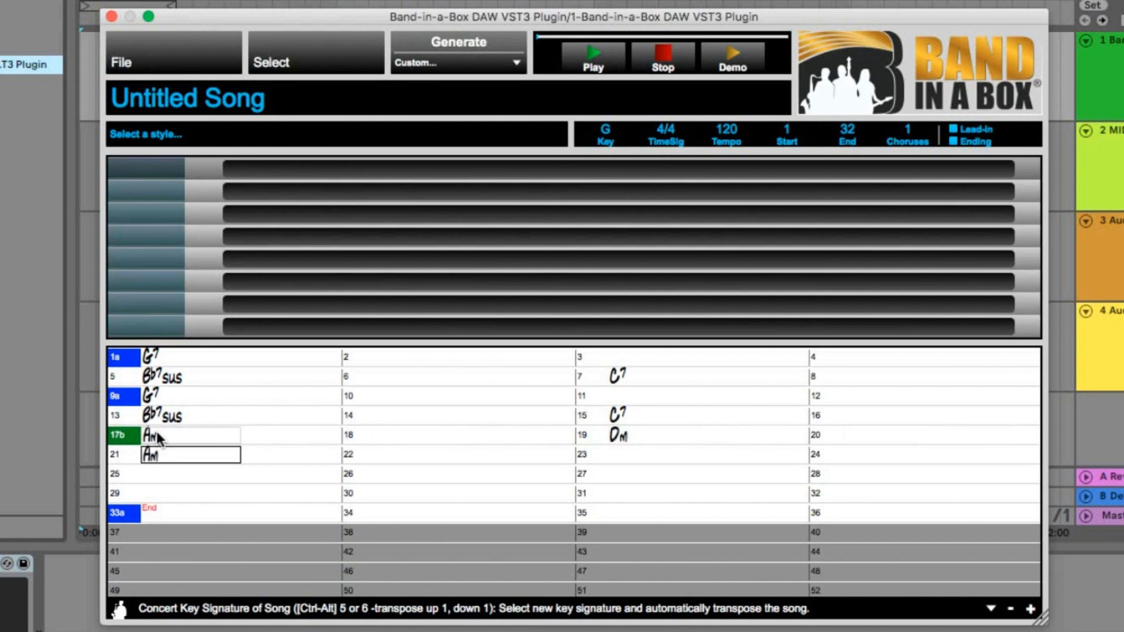
key(Return)
key(Return)
key(Return)
key(Return)
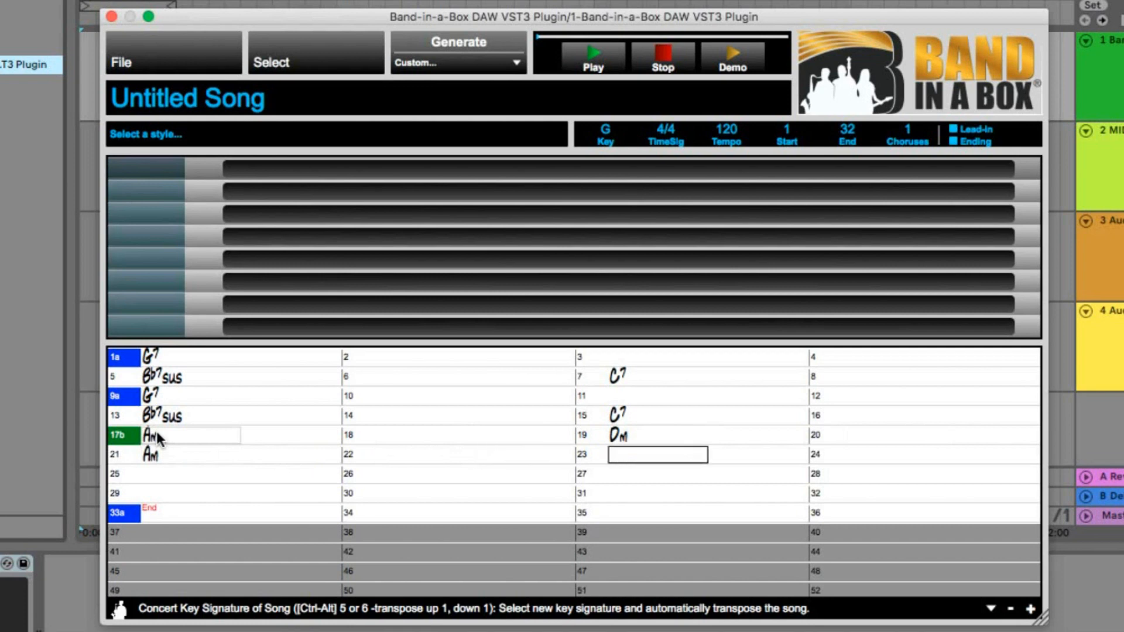
text(D7)
Step: Set the chorus end to bar 24 and enter a closing G chord in bar 25
click(851, 130)
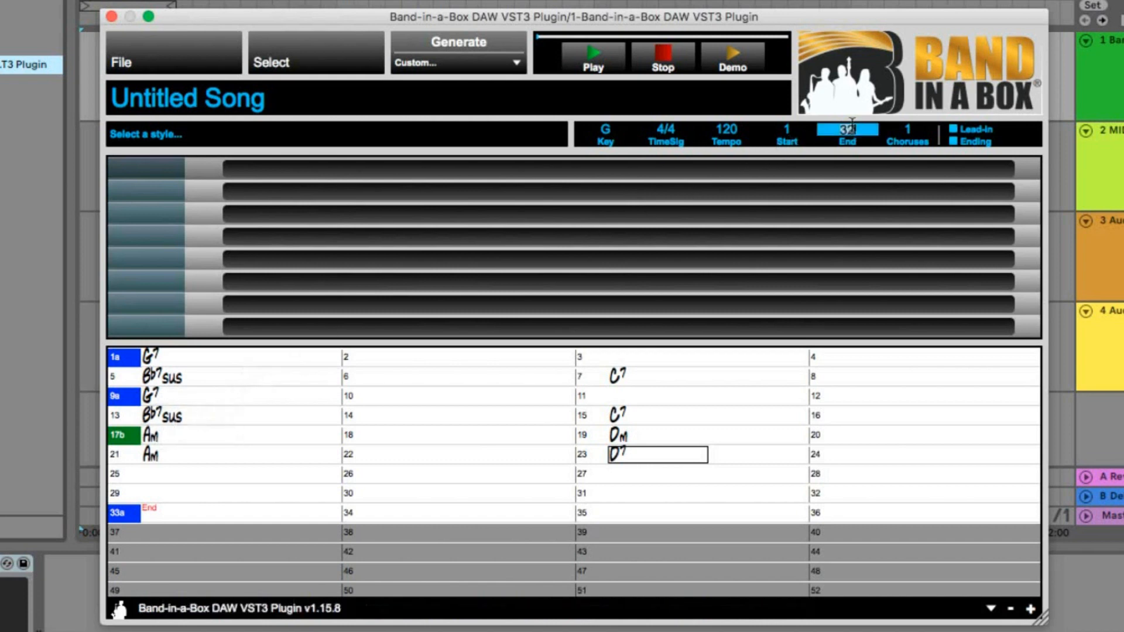
text(24)
click(199, 515)
click(179, 471)
text(G)
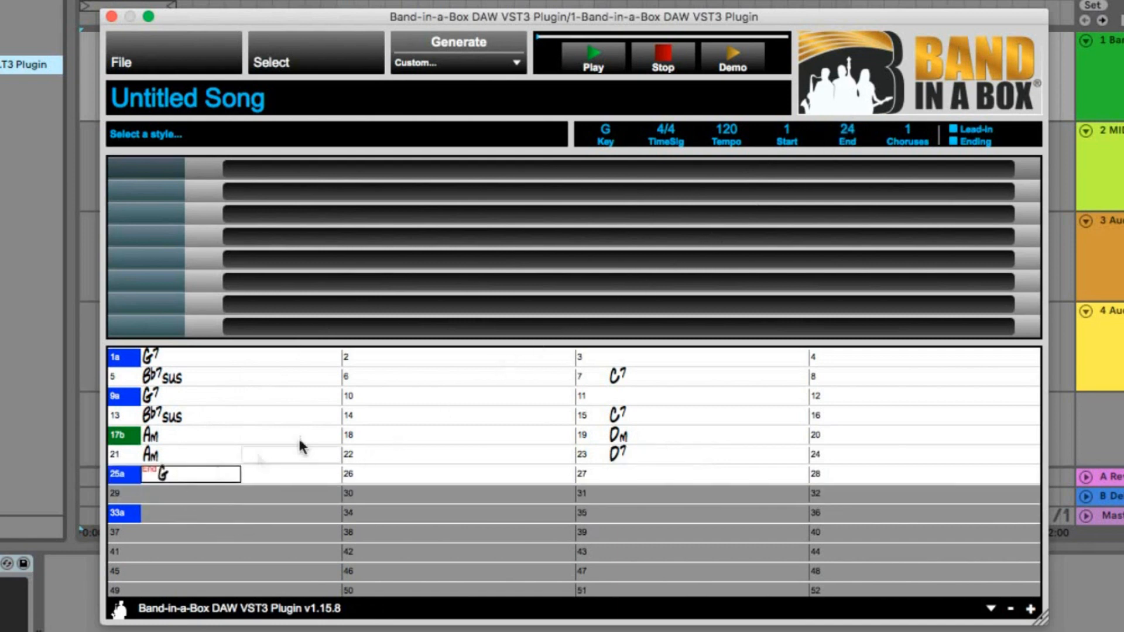
Step: Set the number of choruses to 4
click(907, 130)
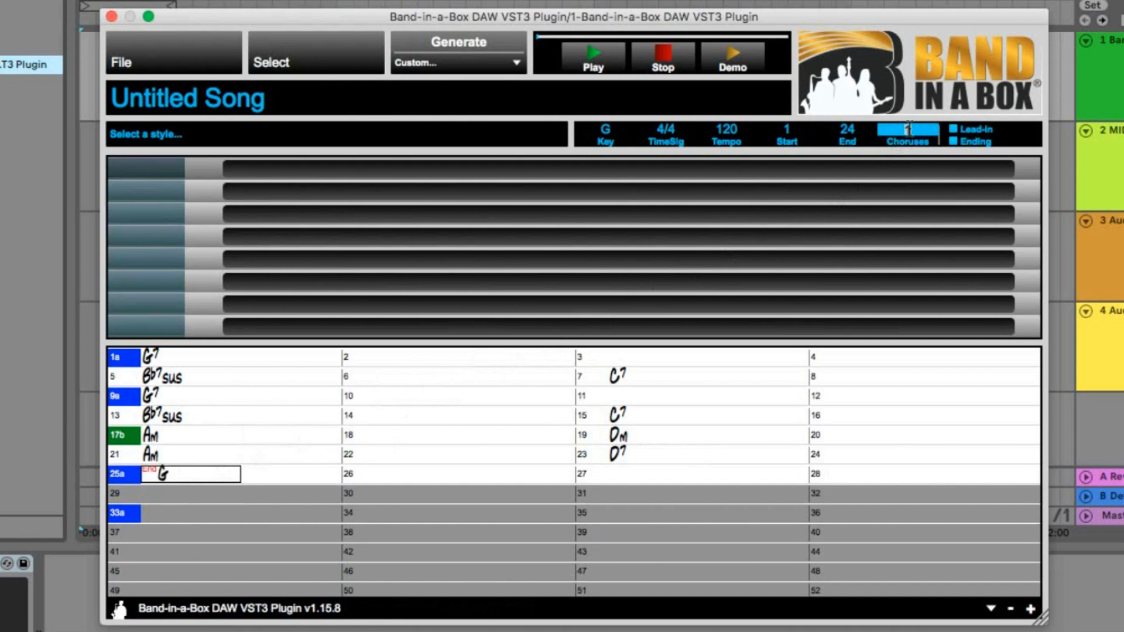
text(4)
key(Return)
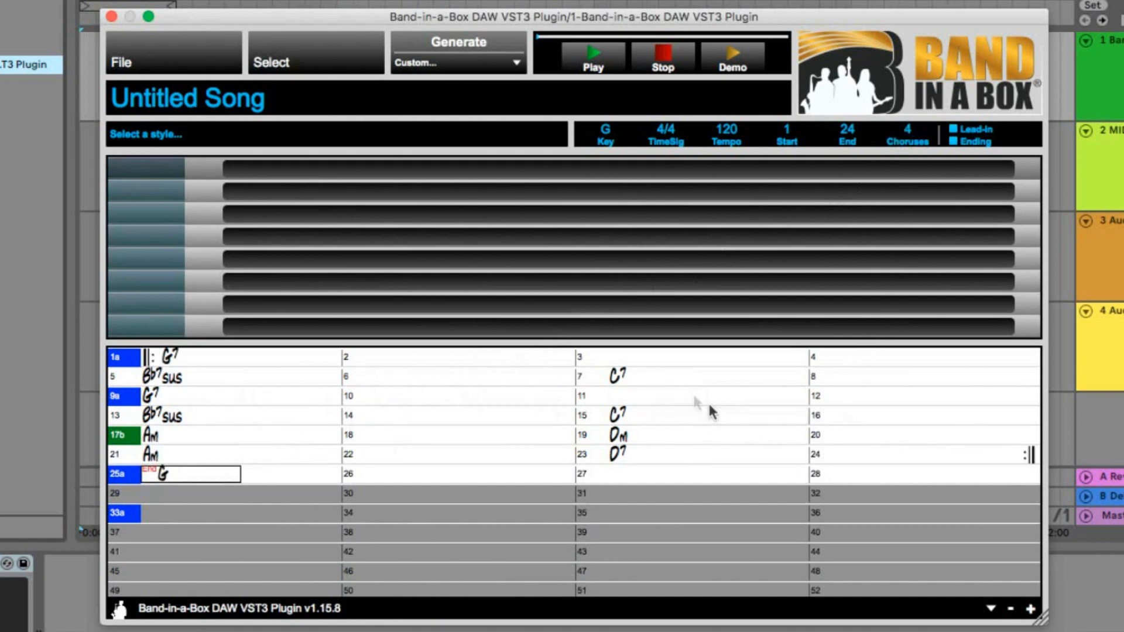
Step: Open the StylePicker and filter the styles by the Everything Jazz category
click(282, 53)
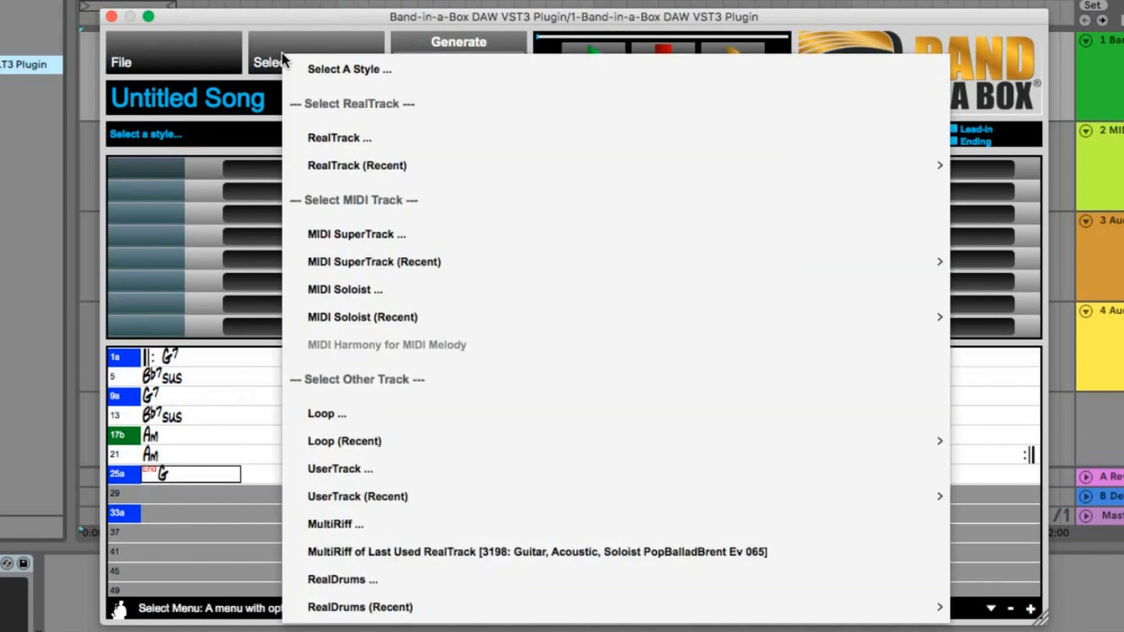
click(332, 67)
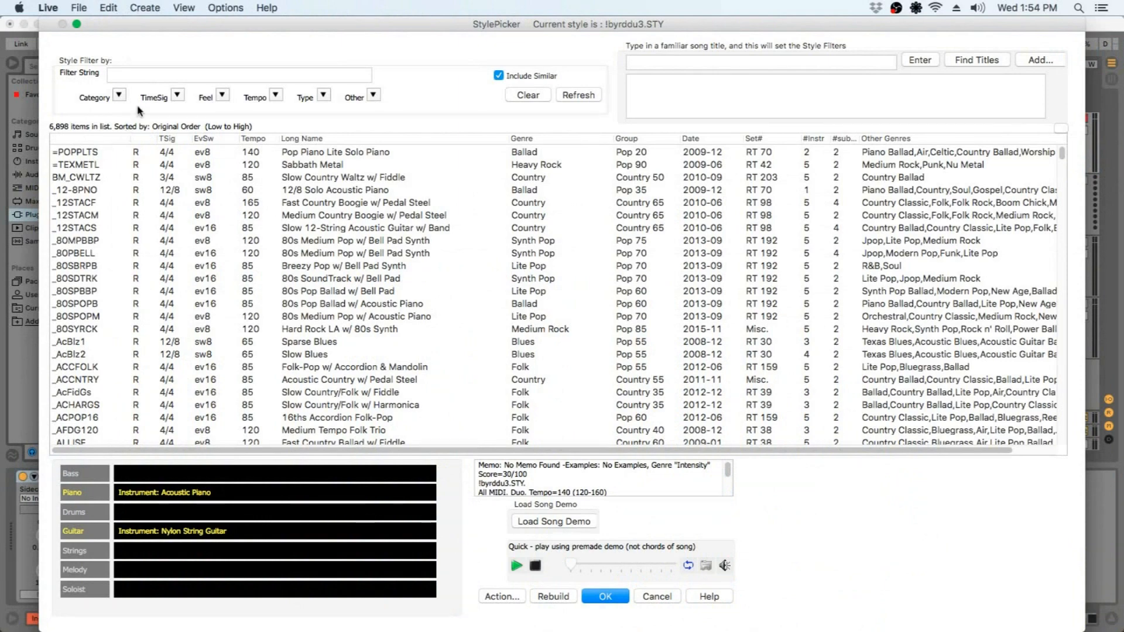
click(119, 95)
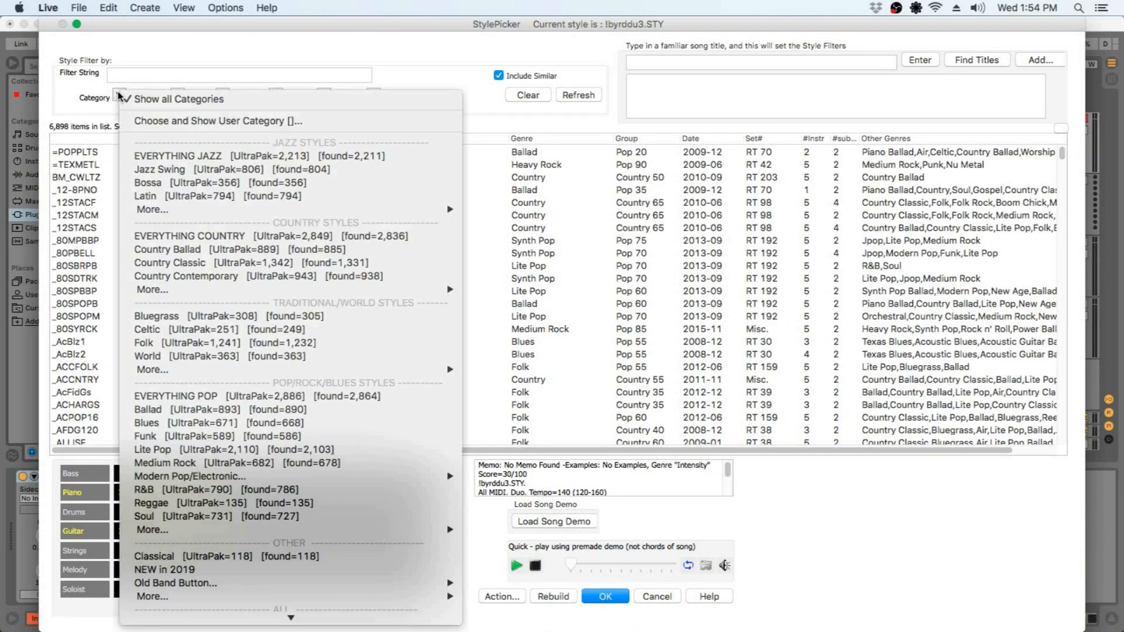
click(195, 157)
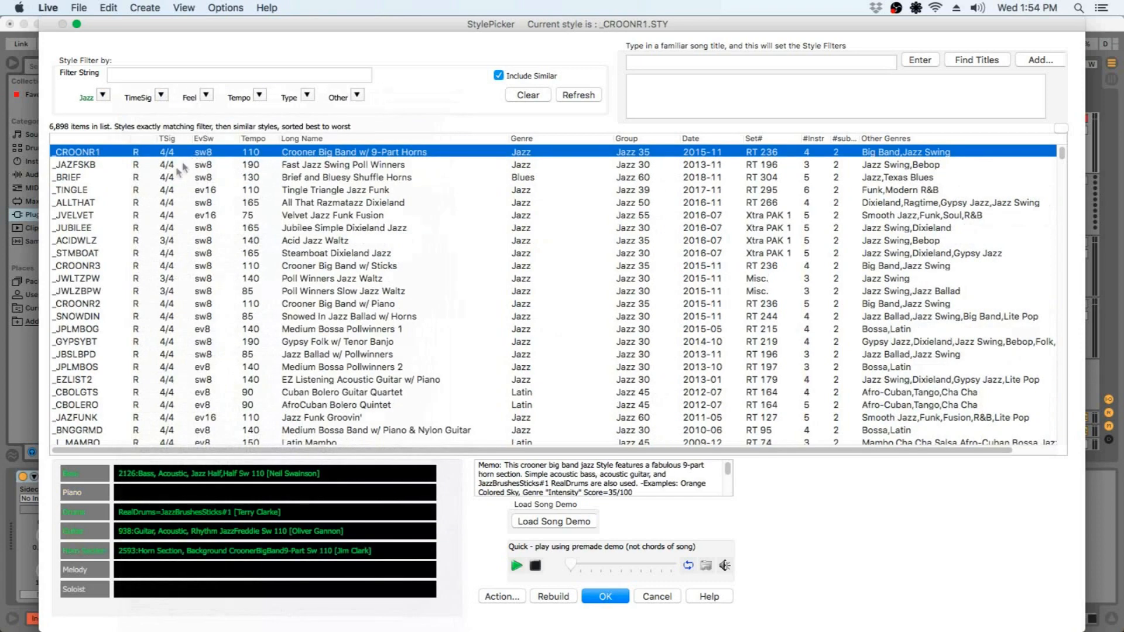
Step: Audition the jazz styles All That Razmatazz Dixieland, Crooner Big Band w/ Sticks and Snowed In Jazz Ballad w/ Horns
click(92, 203)
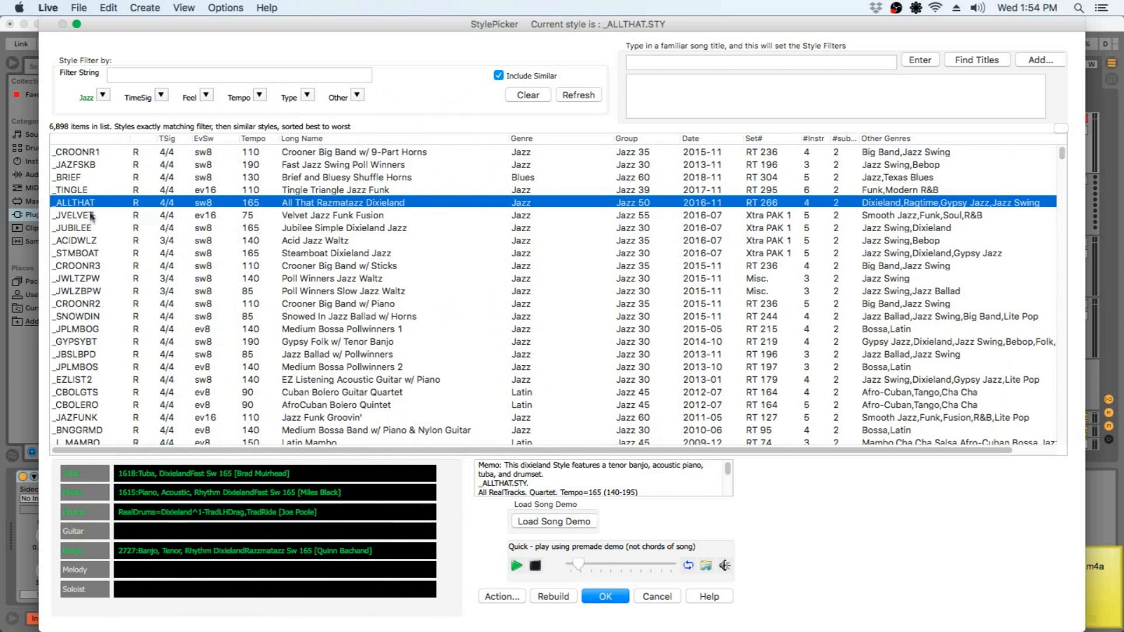
click(91, 265)
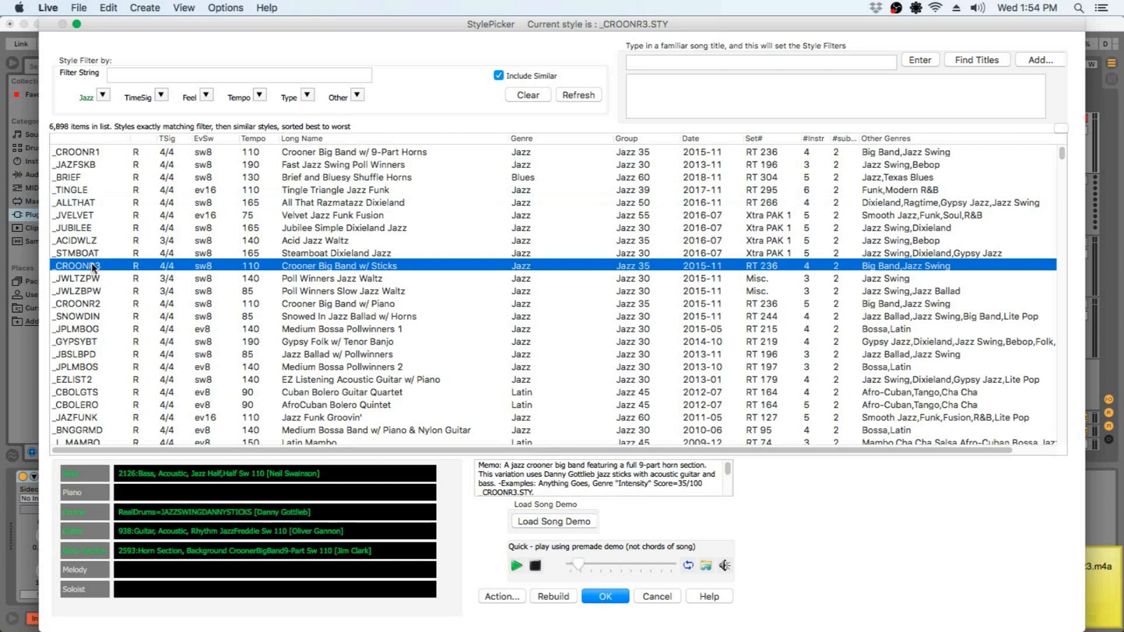
click(97, 316)
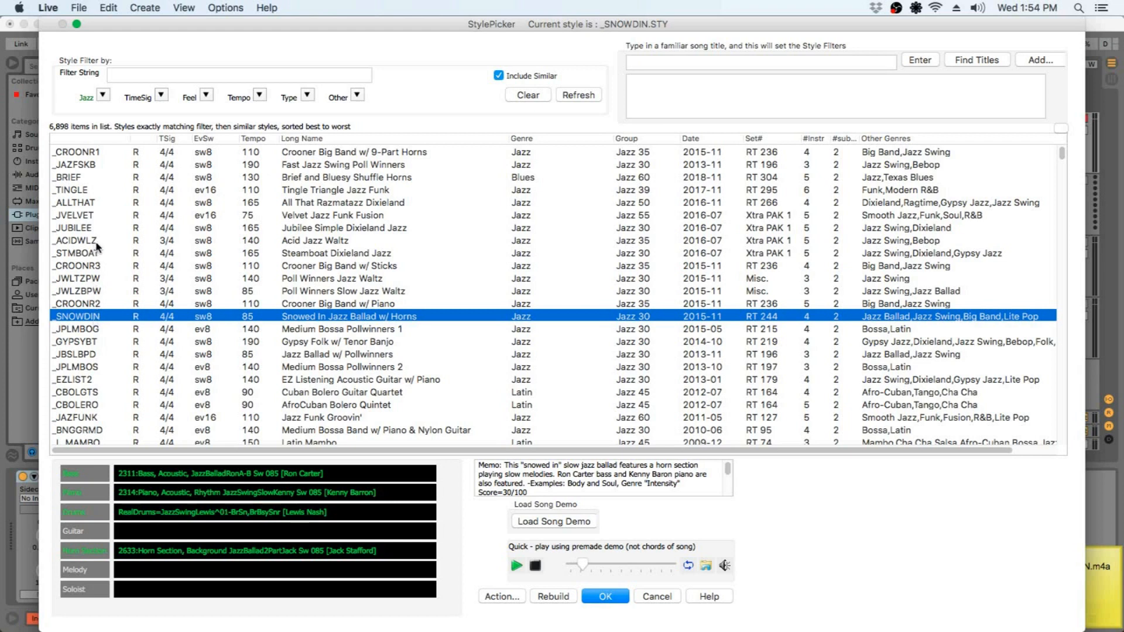
Step: Filter the styles by Medium Rock and audition LA Hard Rock, Butane Heavy Texas Rock and Flannel Slow Grunge Acoustic
click(103, 95)
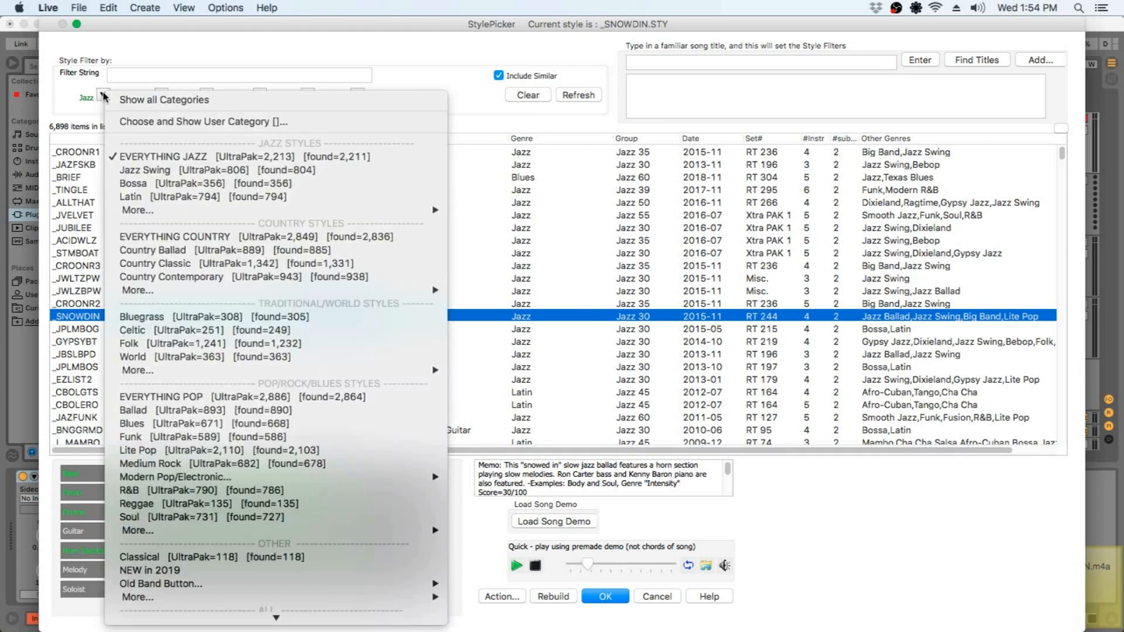
click(178, 464)
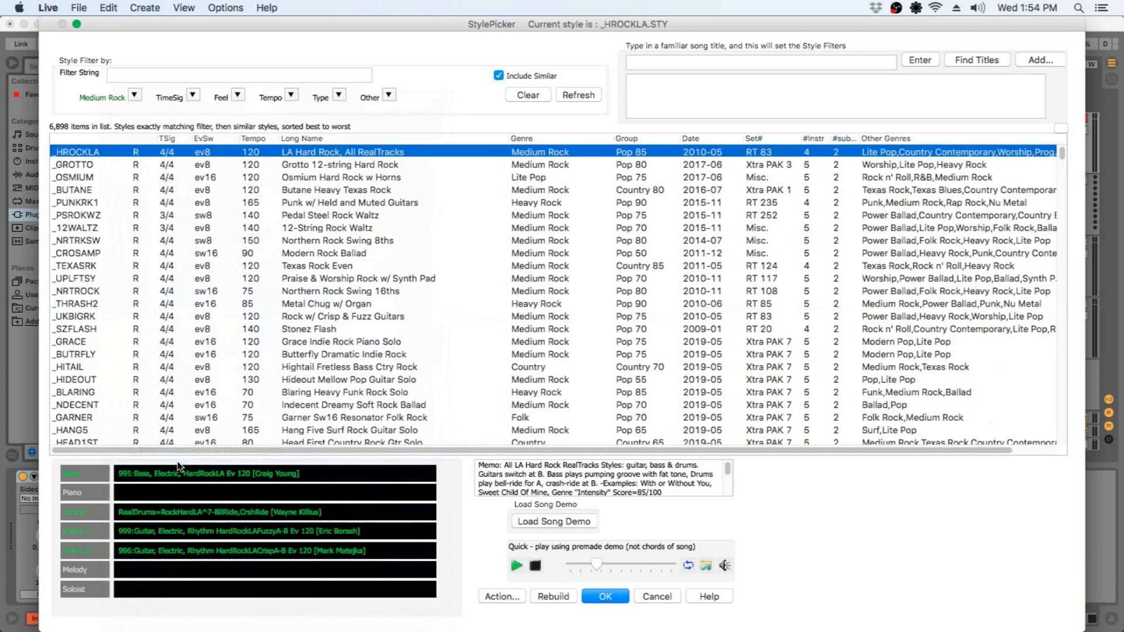
double_click(95, 155)
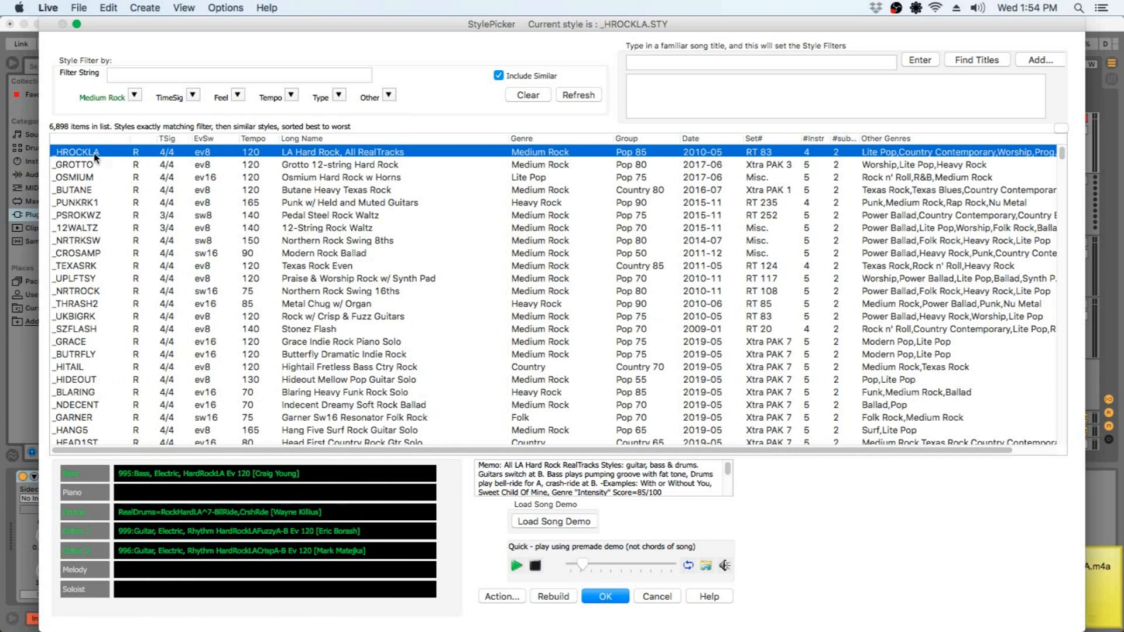
click(87, 192)
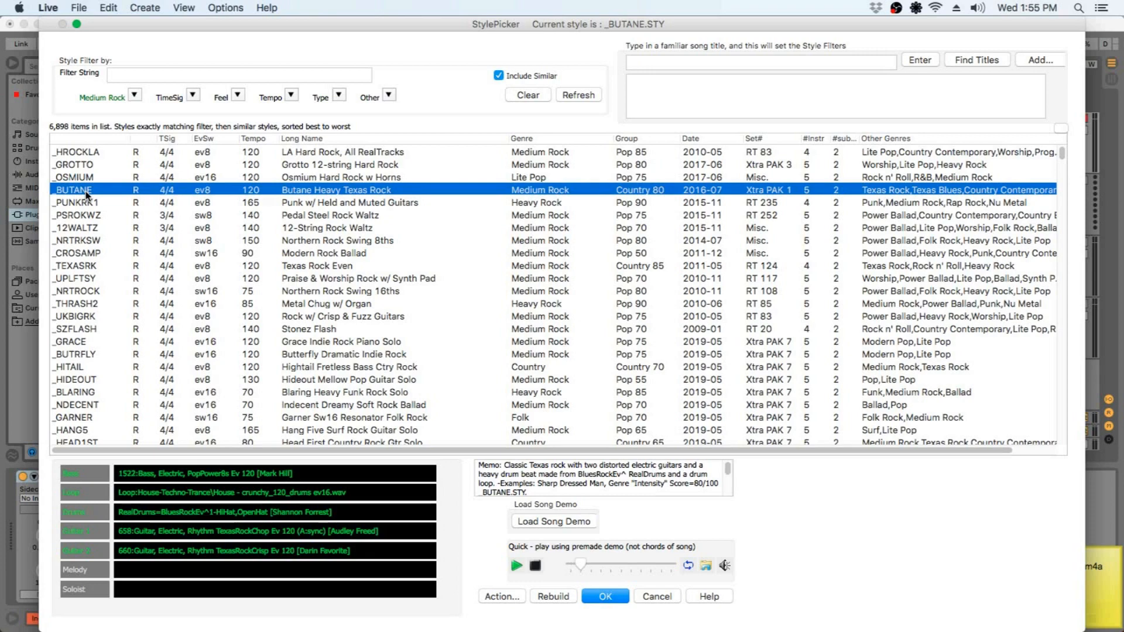
scroll(95, 298, down, 5)
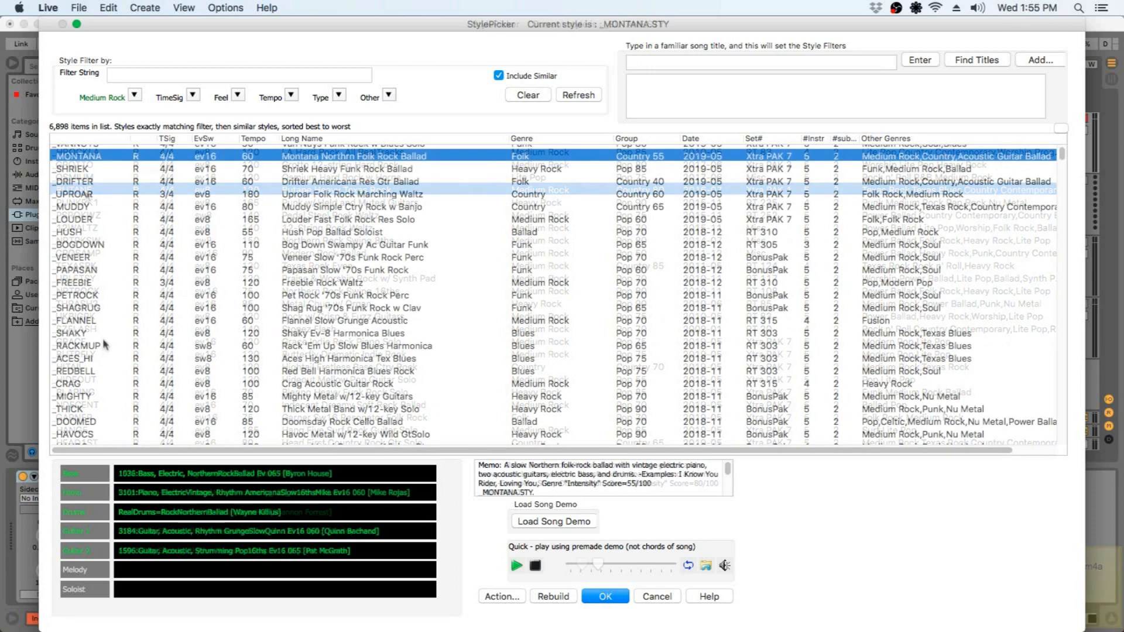
double_click(96, 321)
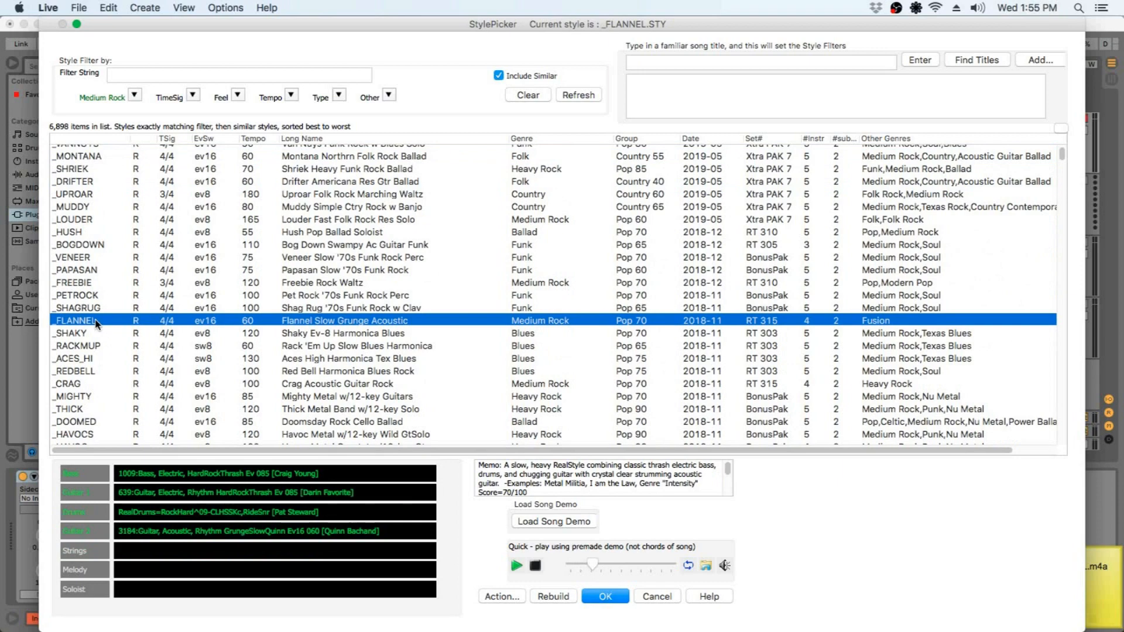
Step: Filter the styles by Everything Country and audition Chicken Pickin Country, Dickson Pop Country and Folk Crossover
click(135, 95)
click(216, 237)
double_click(101, 226)
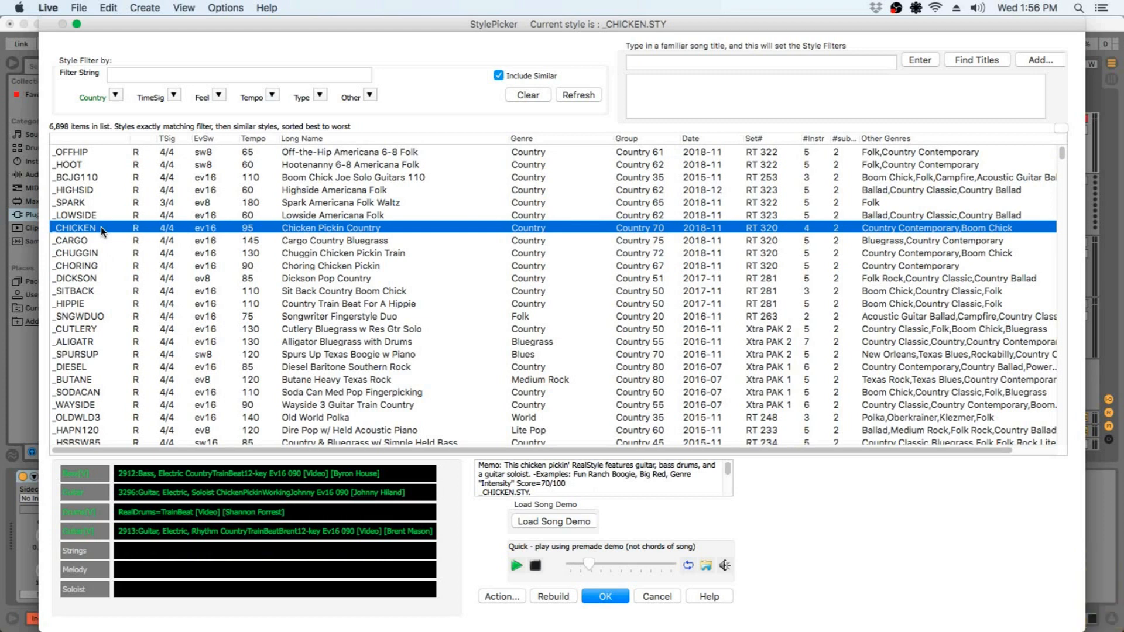
click(93, 279)
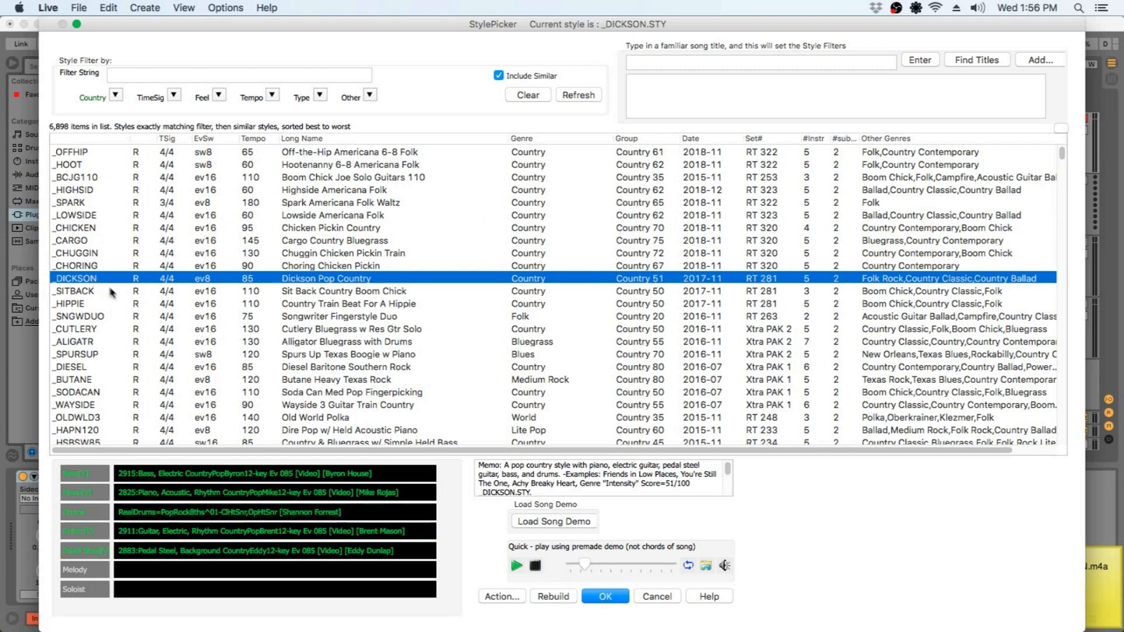
scroll(121, 301, down, 4)
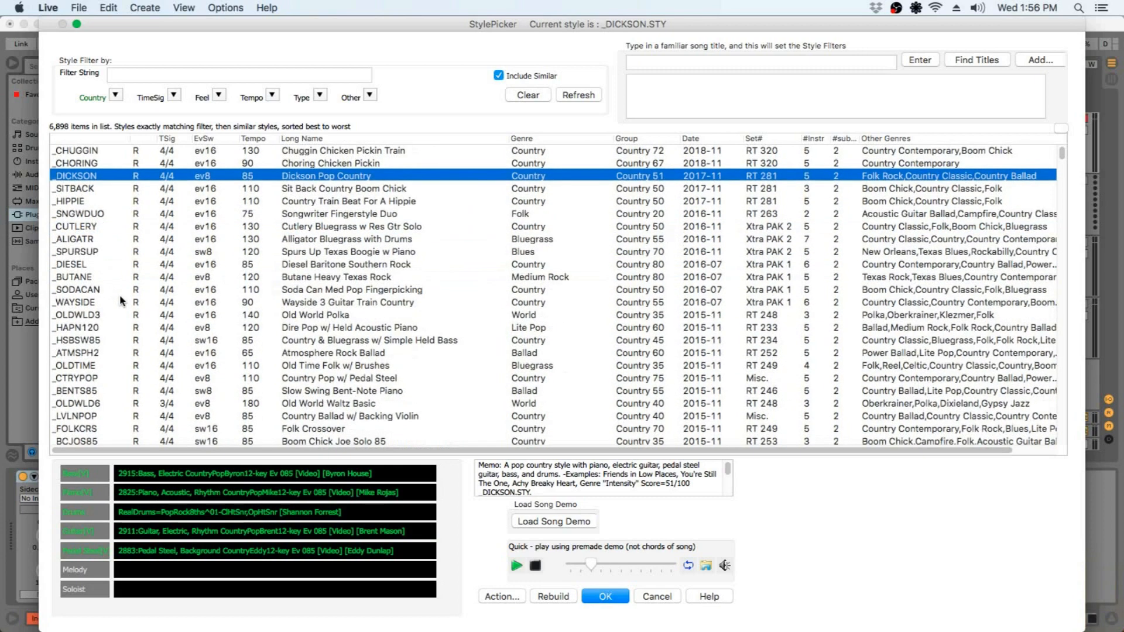
click(90, 367)
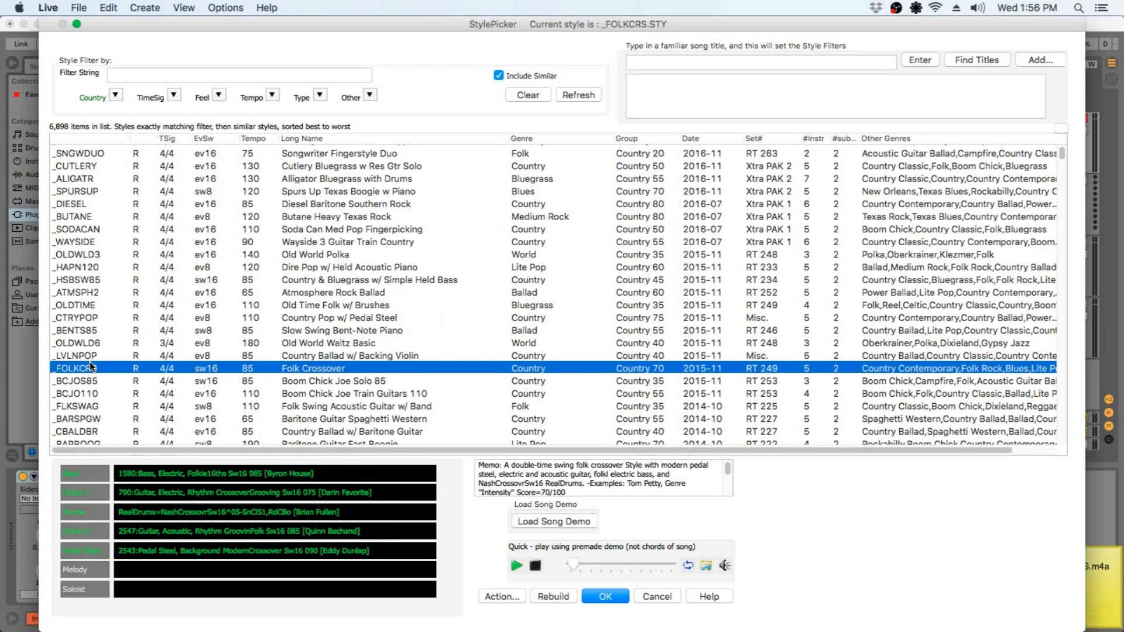
Step: Filter the styles by Funk and audition Funk w/ Wah-Wah Guitars
click(116, 95)
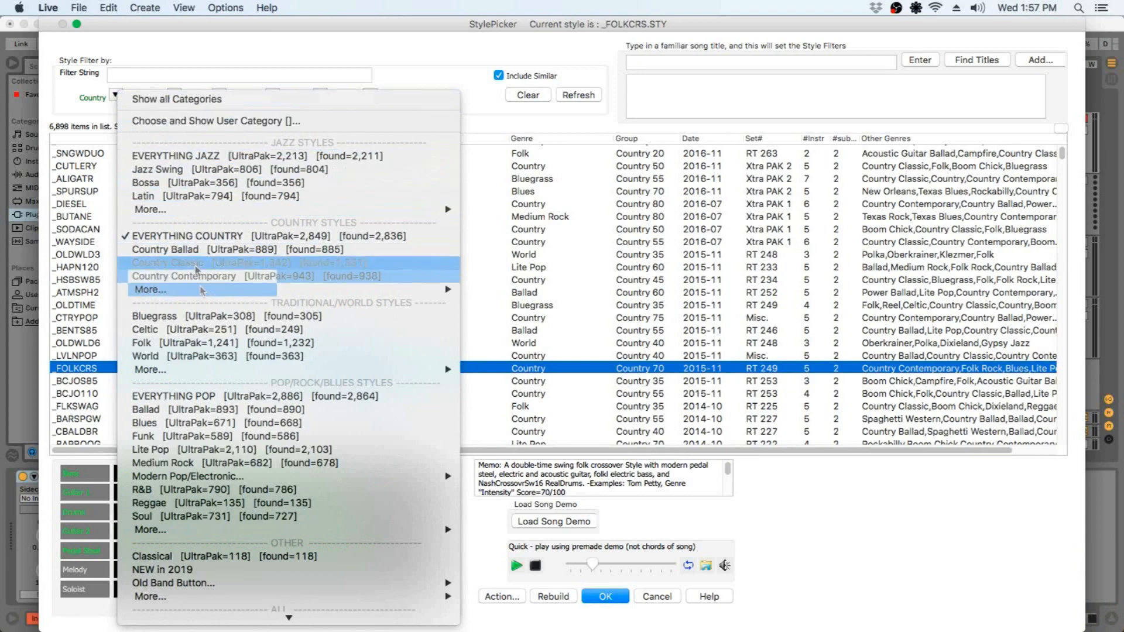
click(219, 437)
click(101, 292)
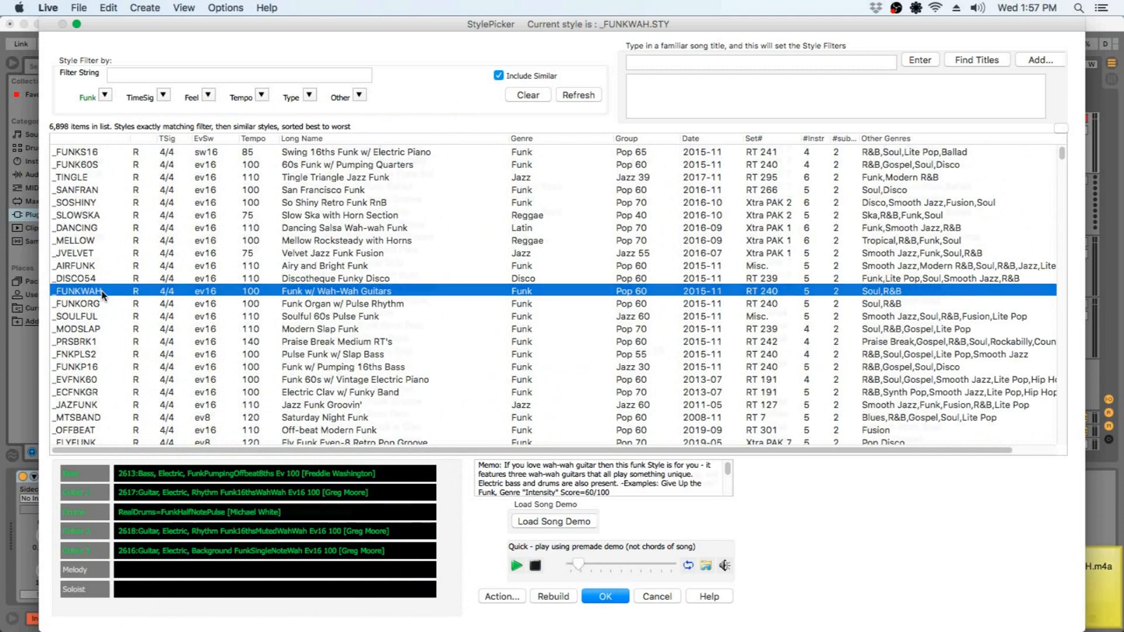
Step: Choose the Lash Out Modern Funk Quartet style for the song and set its tempo to 130
scroll(100, 304, down, 5)
click(89, 389)
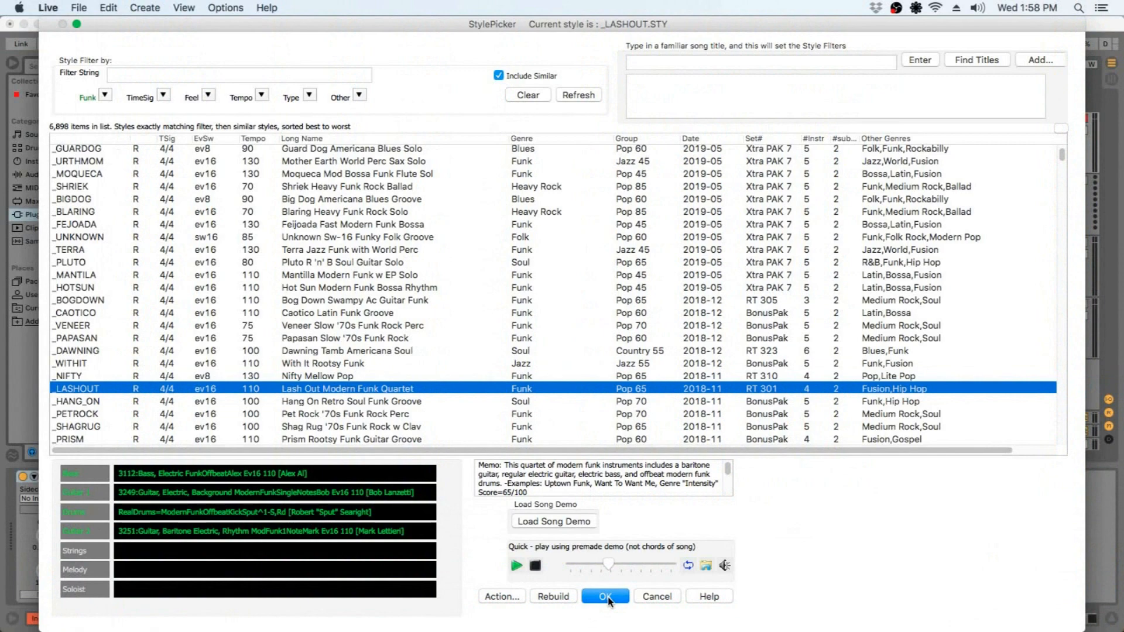
click(606, 596)
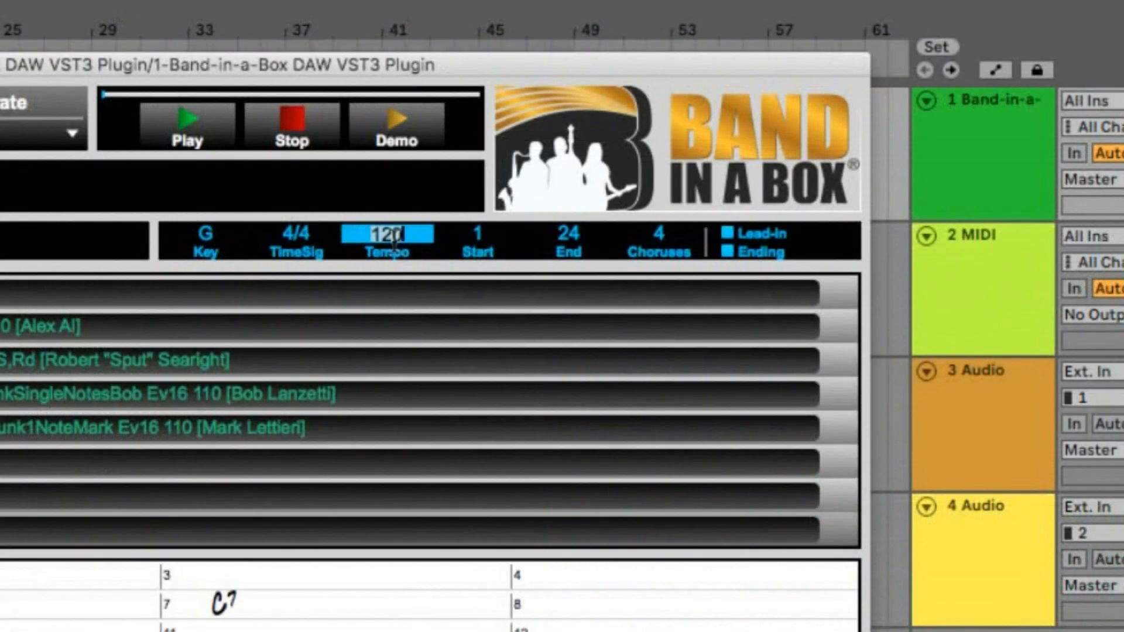
text(130)
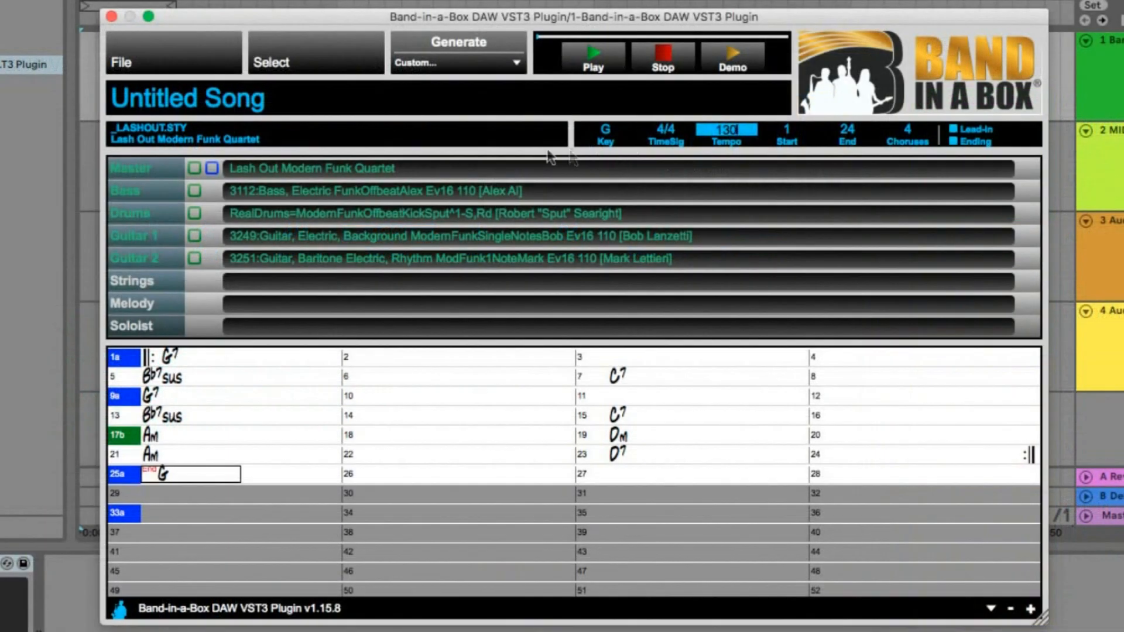
click(506, 137)
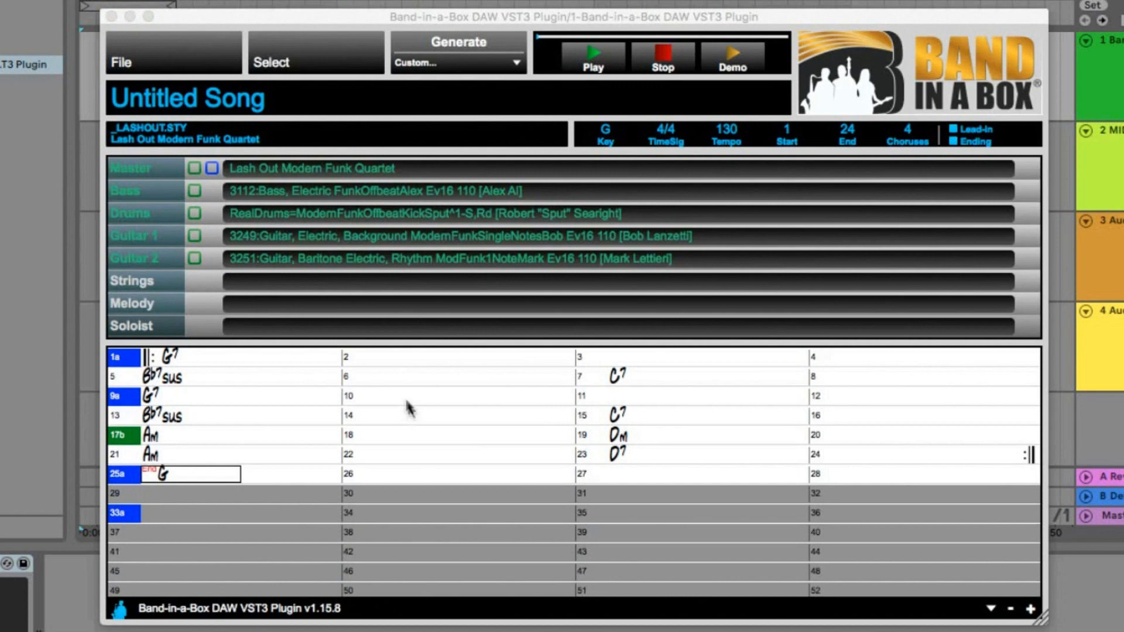
Step: Generate the song's tracks and play the generated arrangement inside the plugin
click(455, 36)
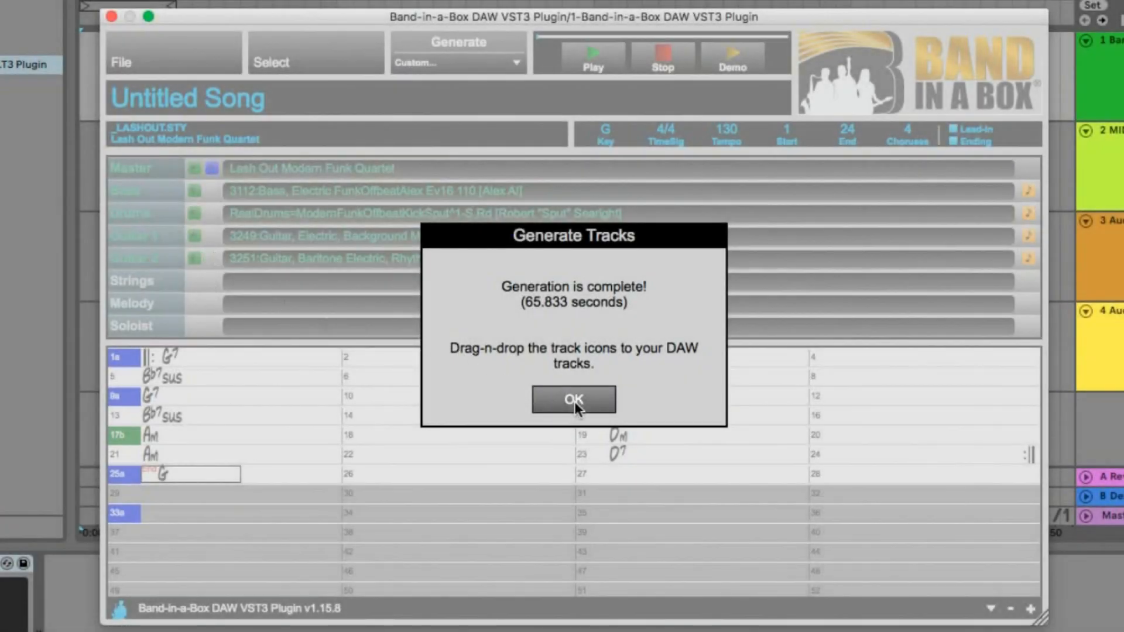
click(575, 401)
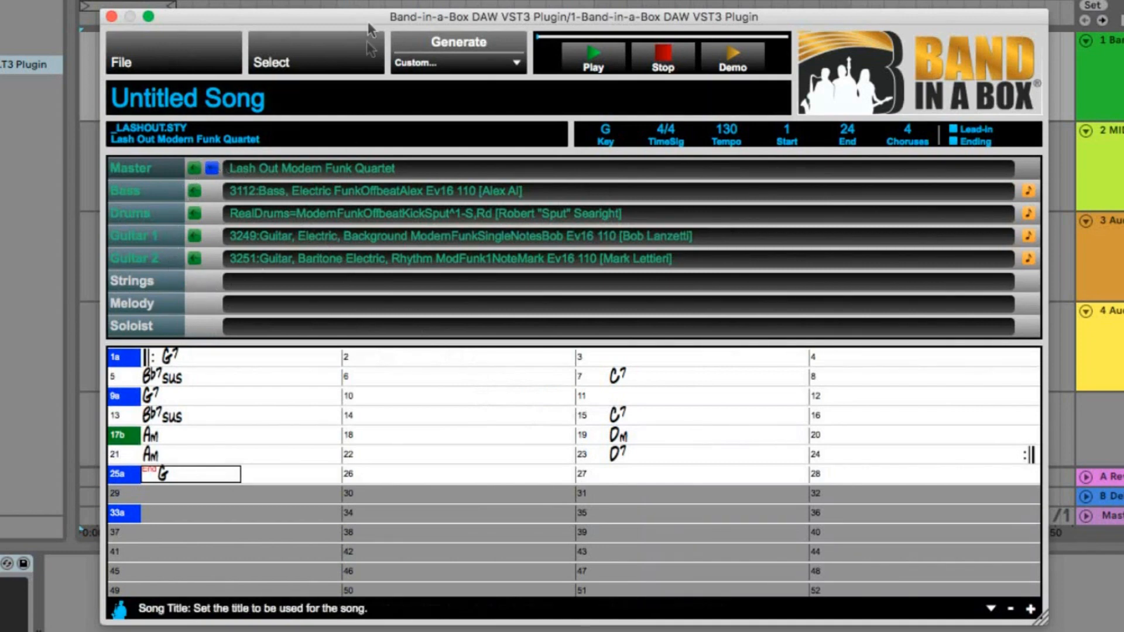
drag(353, 16, 616, 12)
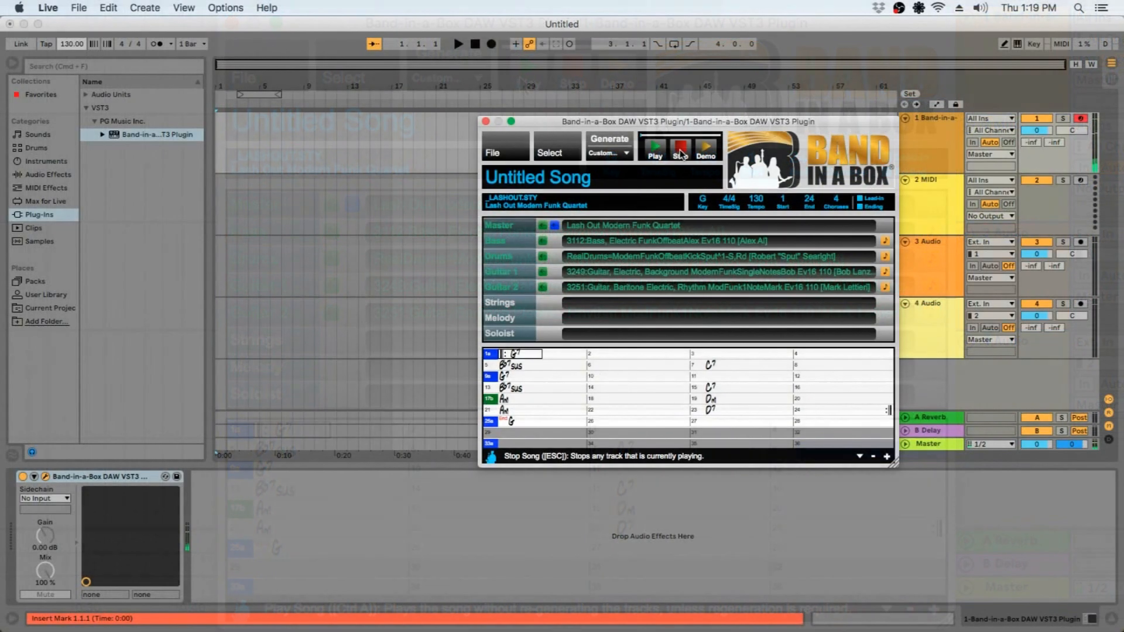
click(572, 80)
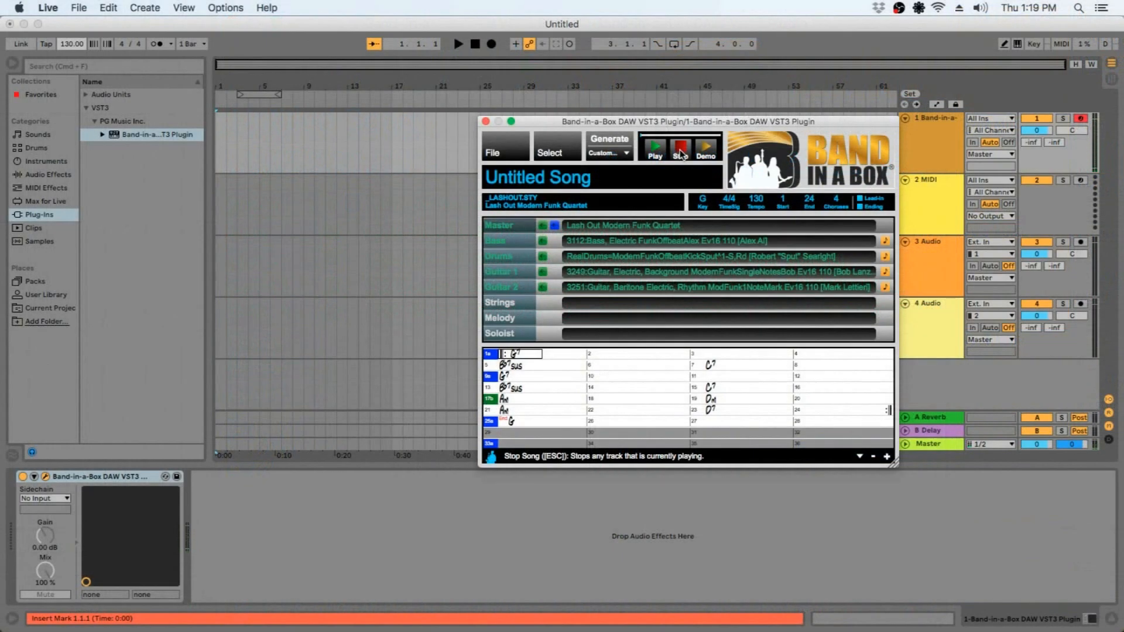
Step: Place only the generated bass part at bar 1 of the 3 Audio track and undo the drop
click(543, 241)
drag(456, 265, 218, 259)
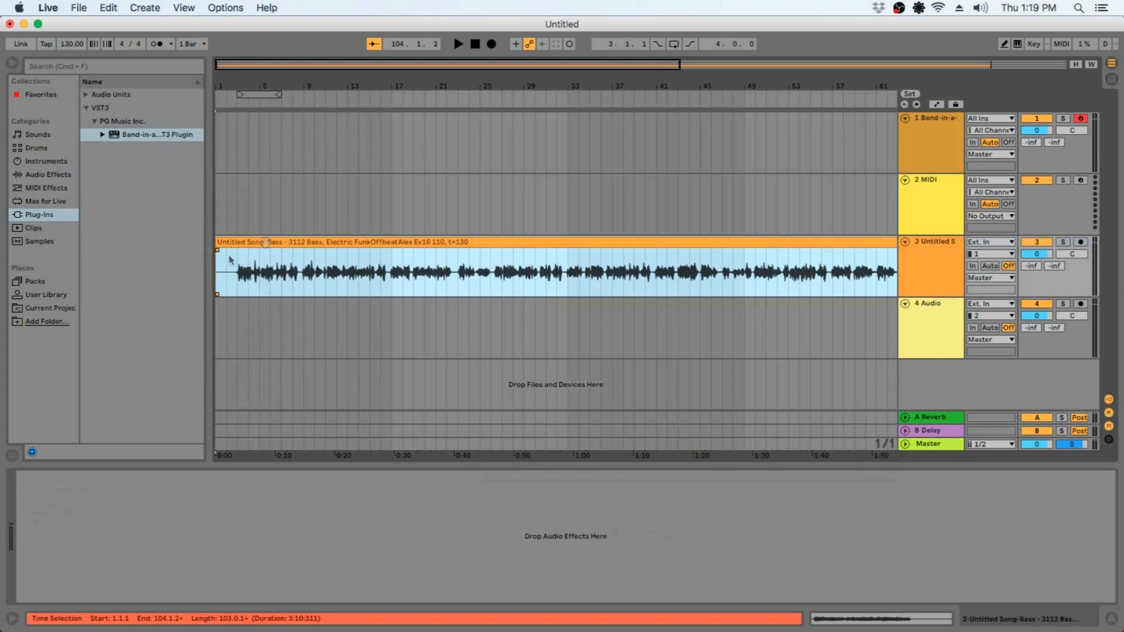
click(117, 8)
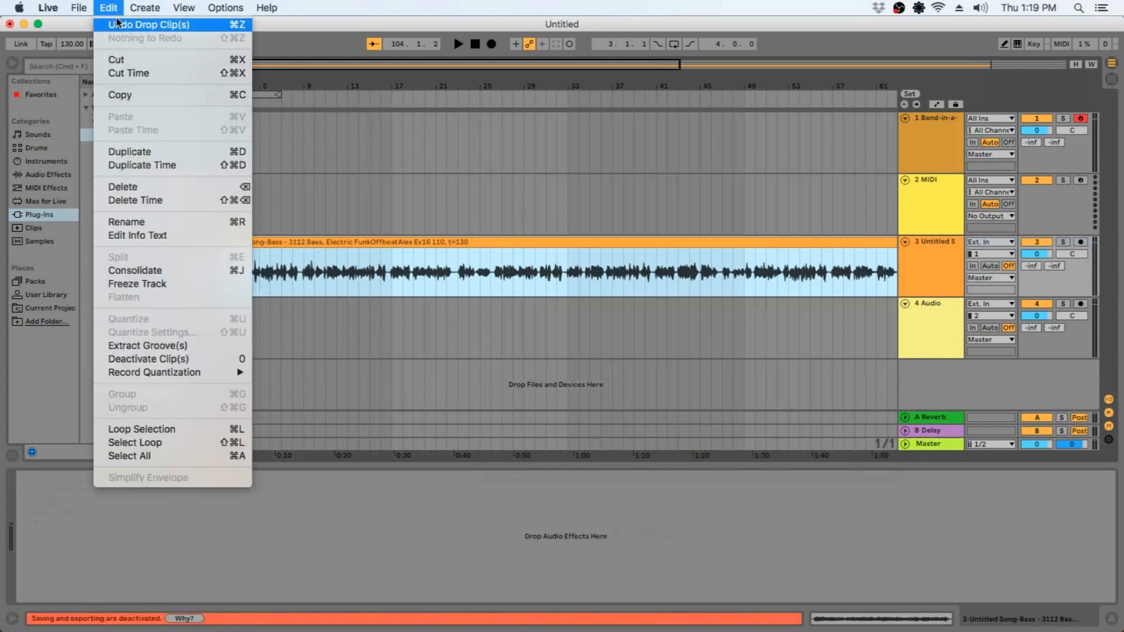
click(119, 24)
Step: Reopen the plugin window and bring all generated parts in as individual tracks, starting at bar 1 of the 3 Audio track
click(938, 143)
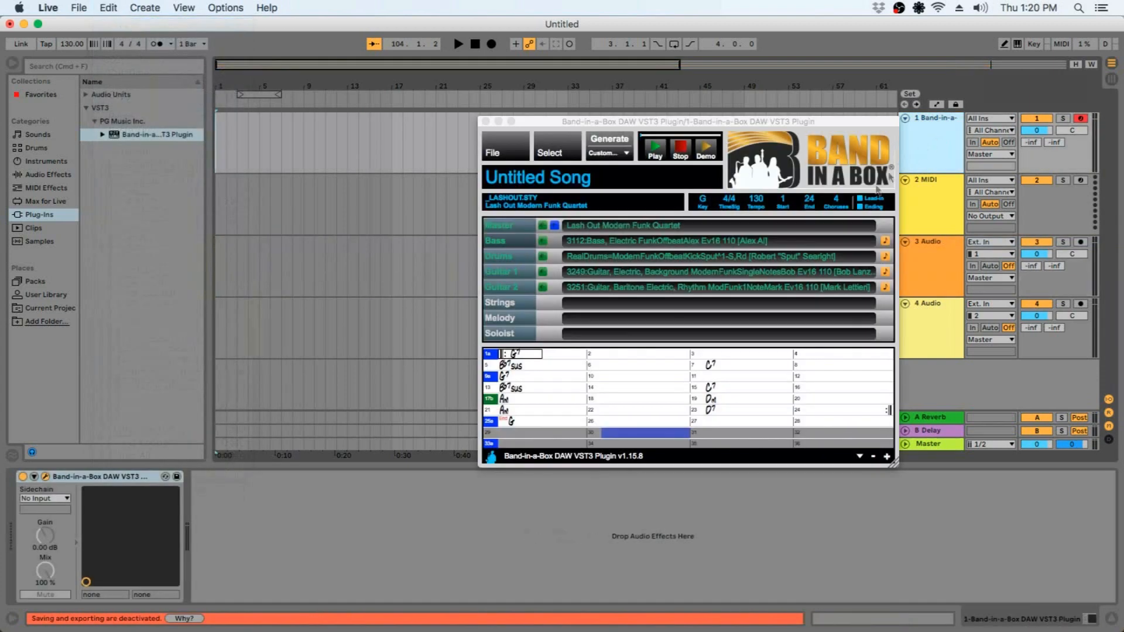
click(554, 229)
drag(553, 229, 362, 246)
drag(225, 254, 219, 251)
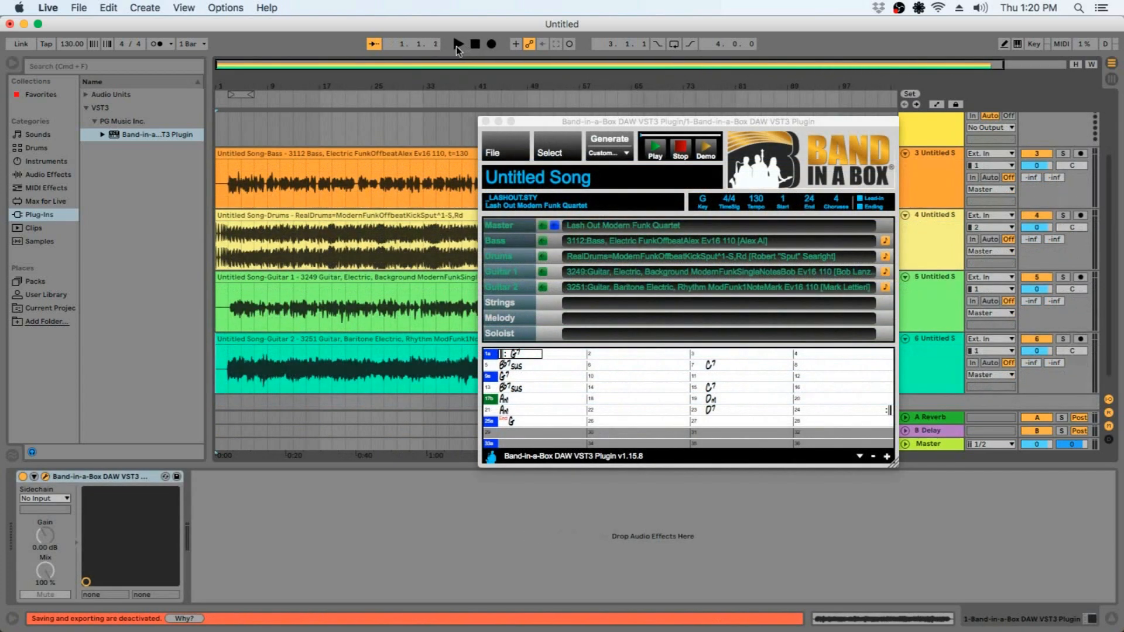
Step: Play the arrangement in Live and solo the bass, guitar 1, guitar 2 and drums tracks one after another
click(458, 44)
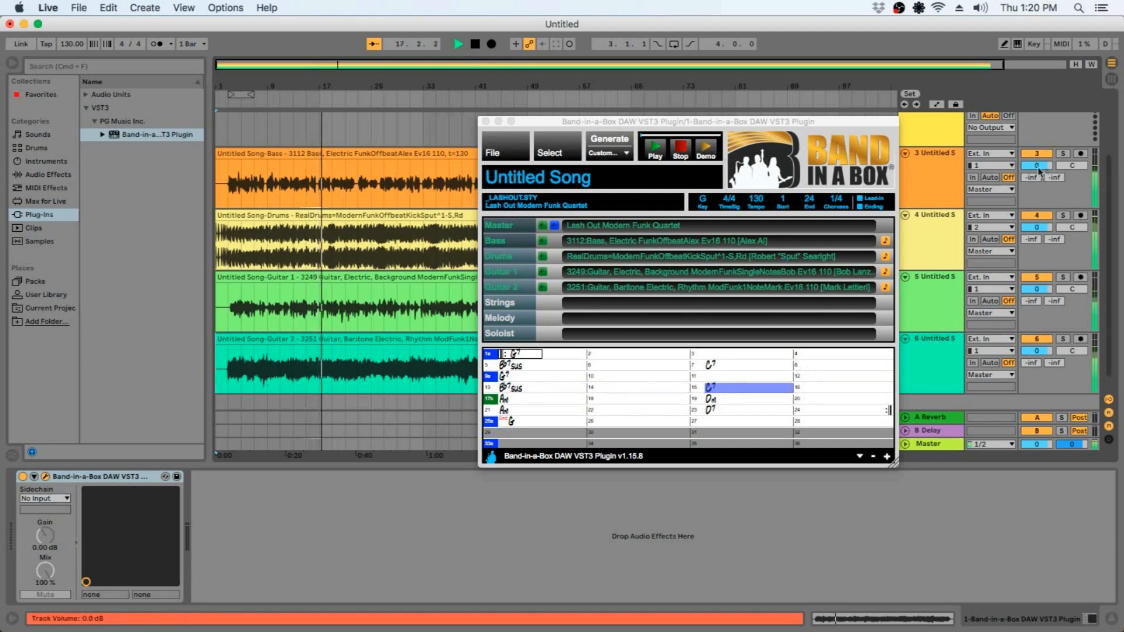
click(1064, 154)
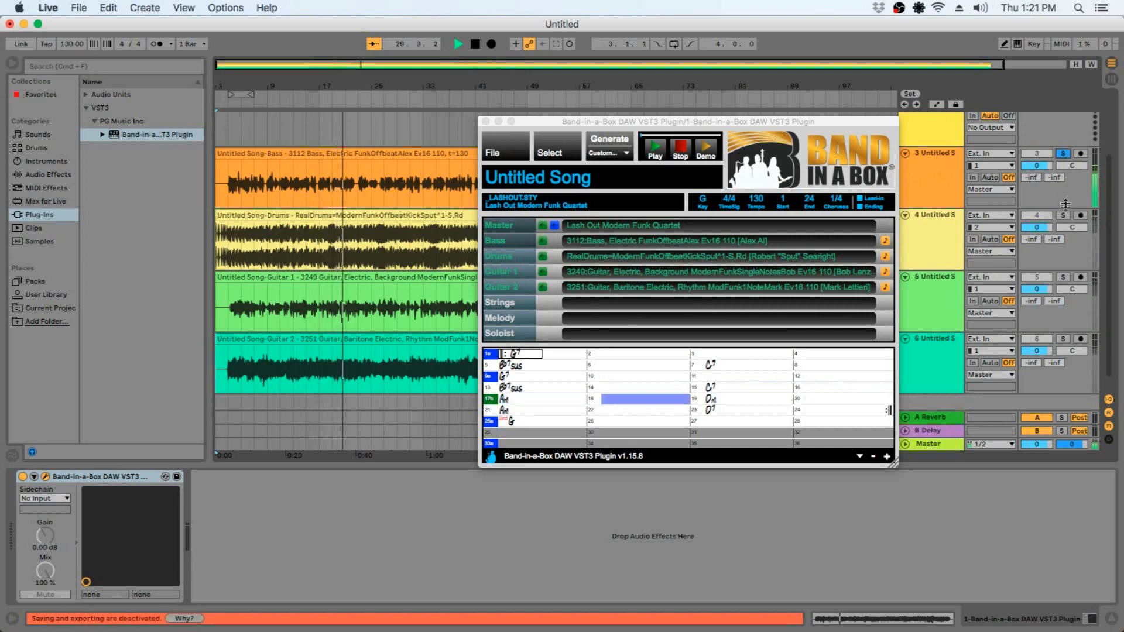
click(1063, 278)
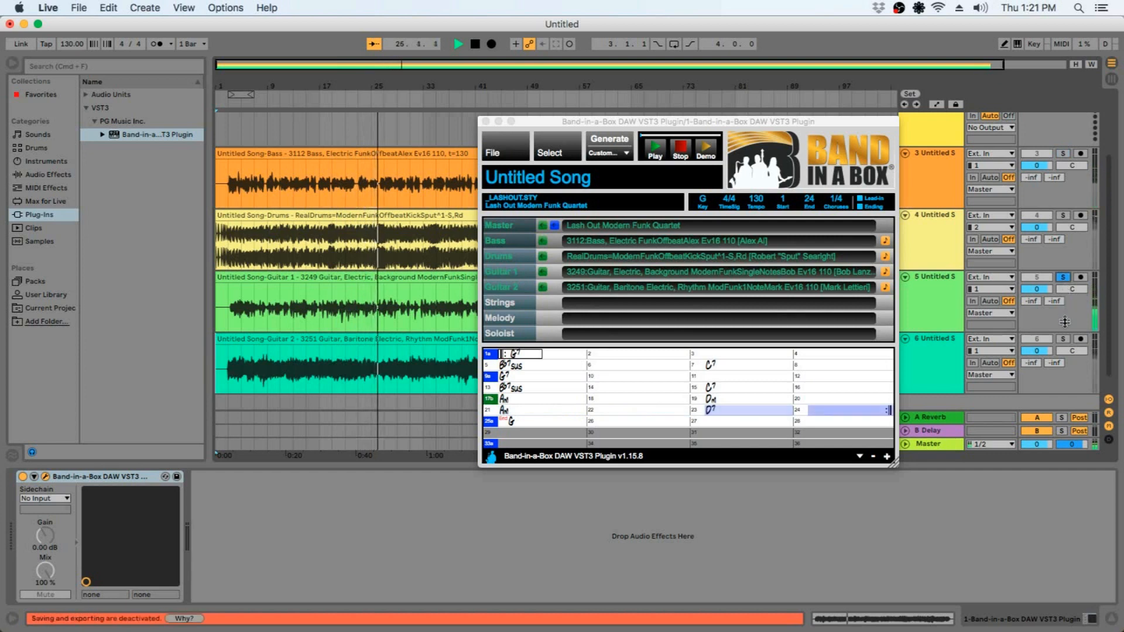
click(1064, 341)
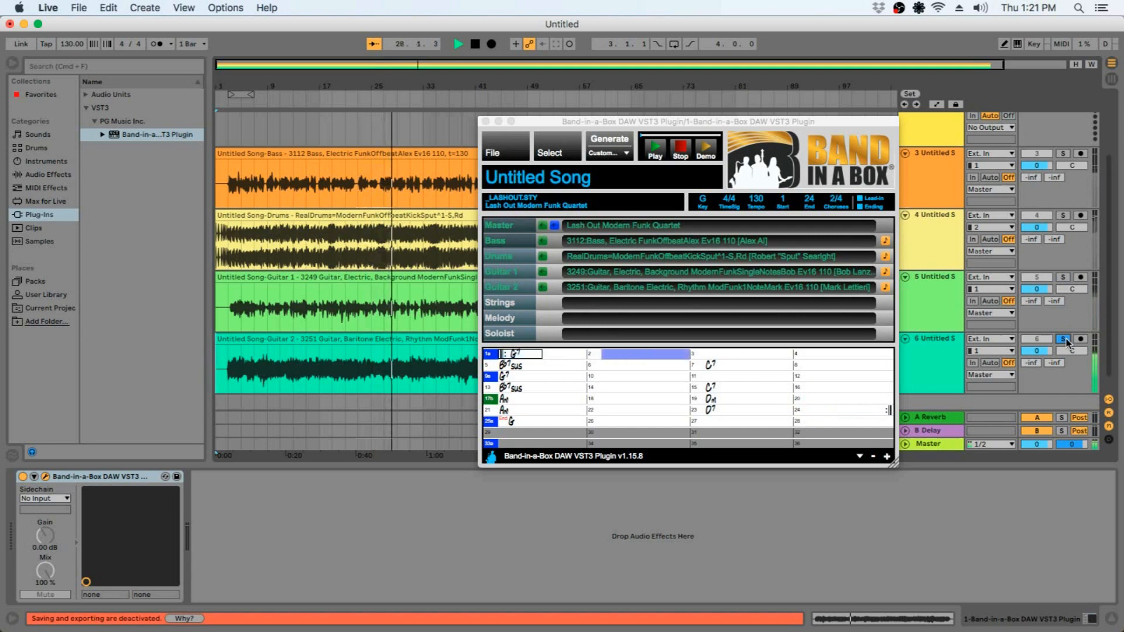
click(1063, 216)
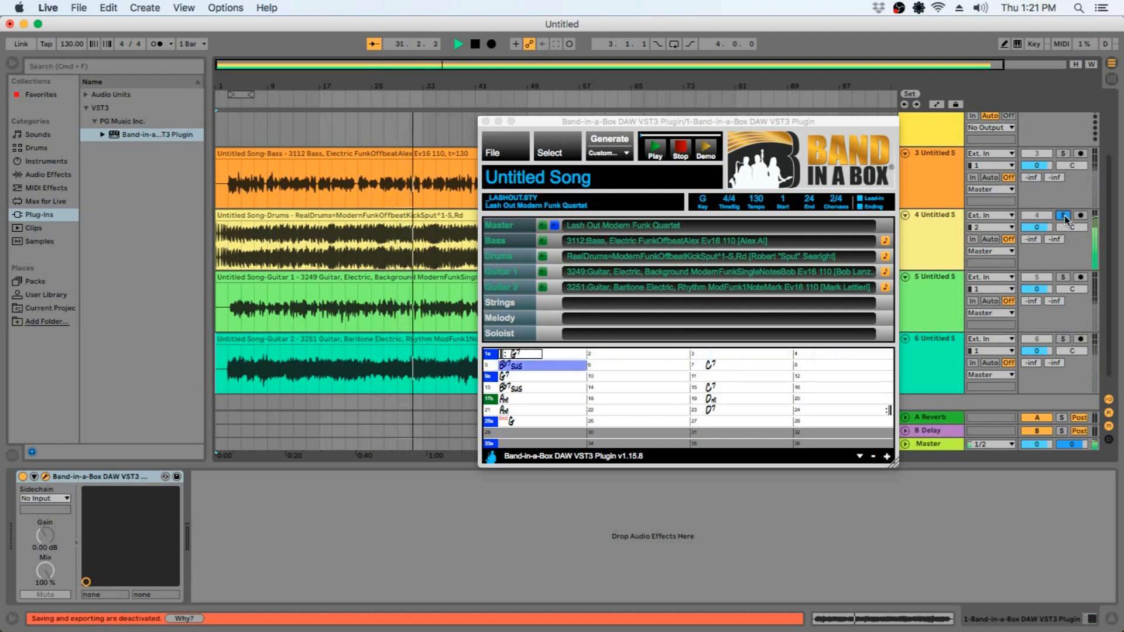
click(1064, 216)
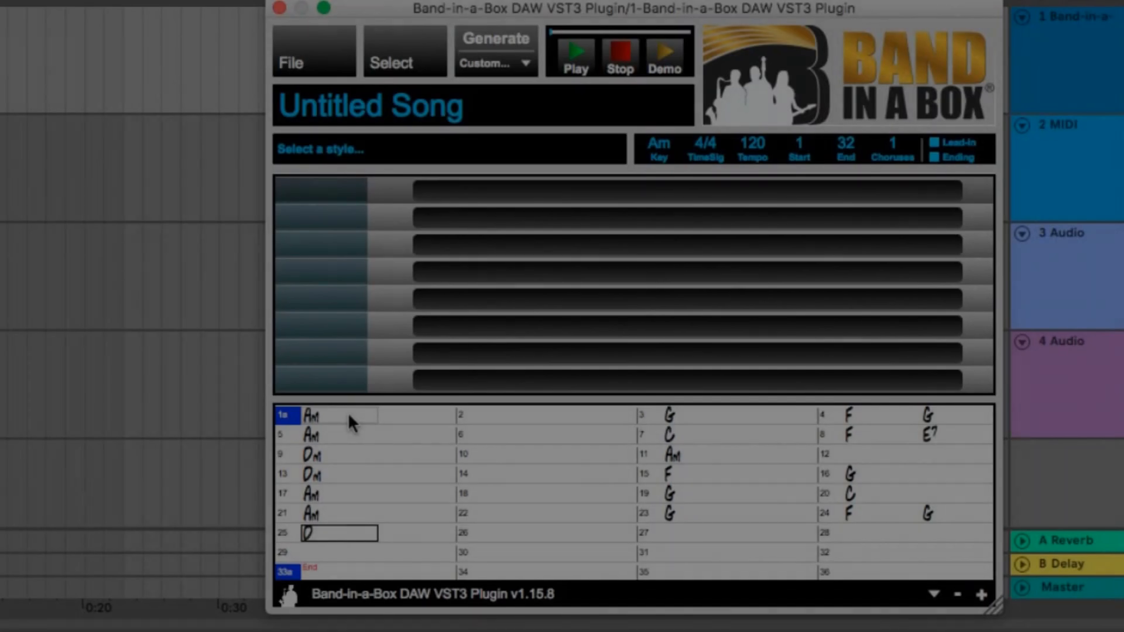
Step: Enter Dm, F–G, Am, C, F–G, Am and G across bars 25–32, and set part markers b at bar 9 and a at bar 17
key(Return)
text(F,G,Am,,,,)
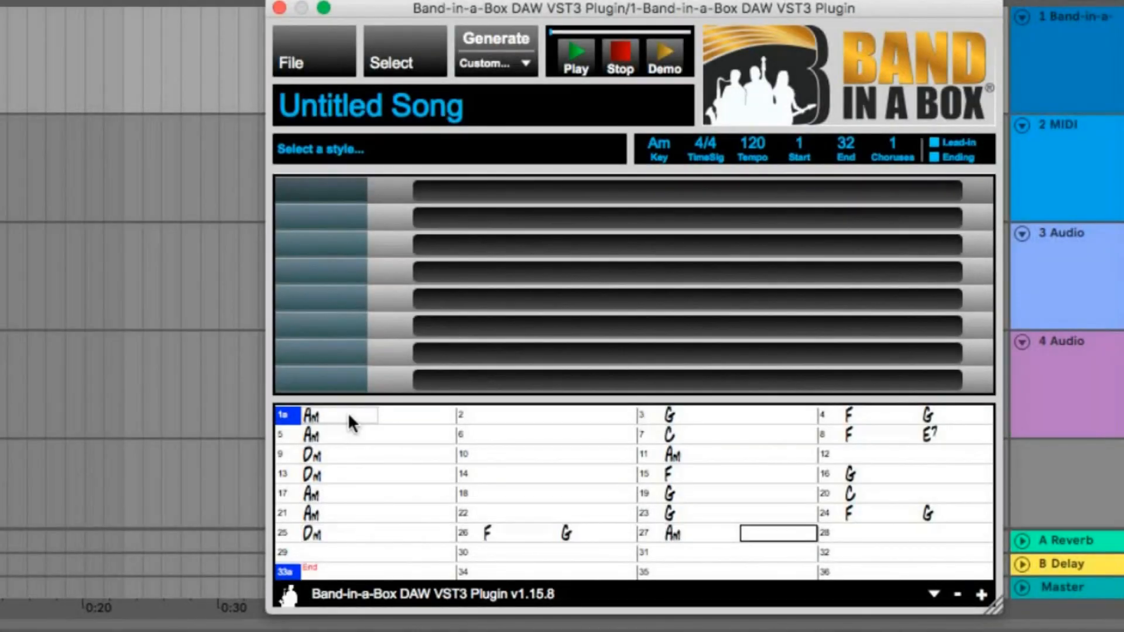
text(C,,F,G,A)
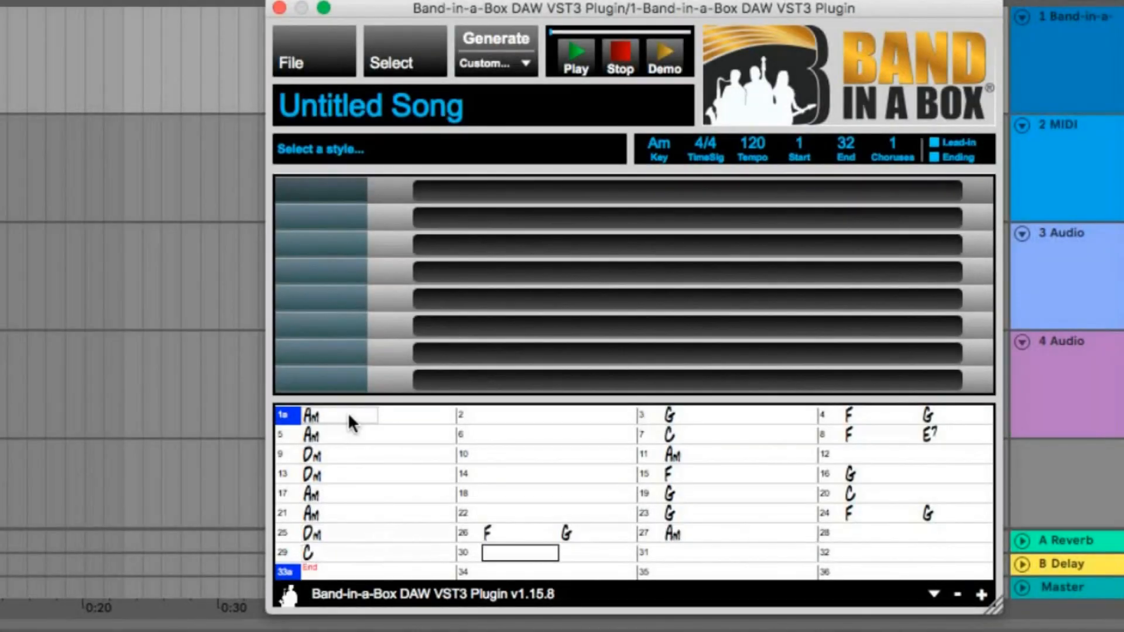
text(m,)
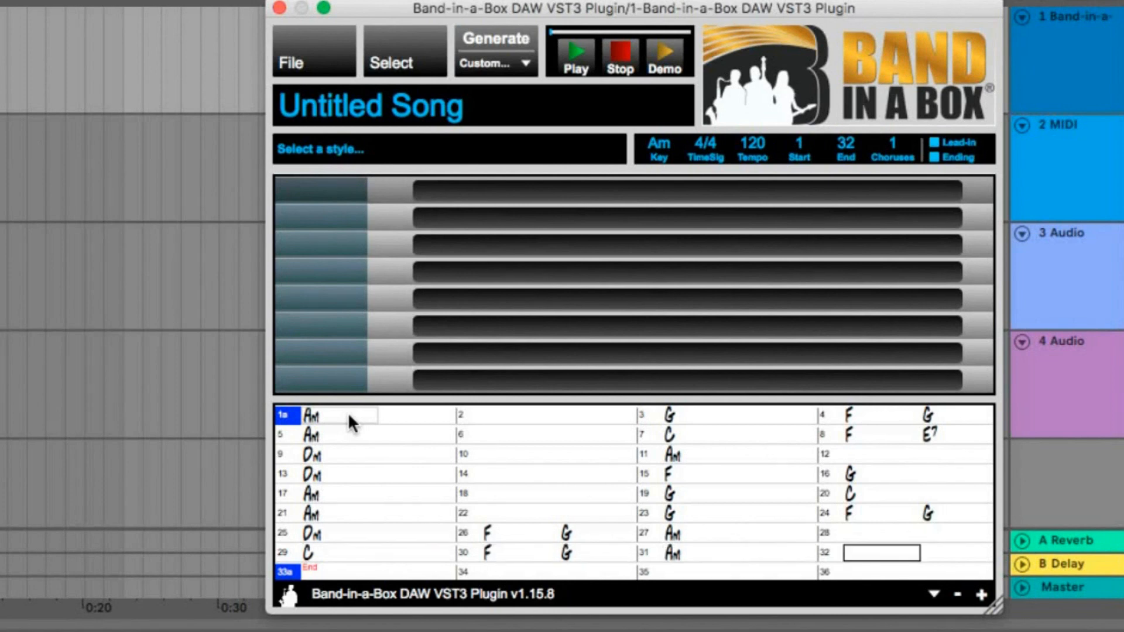
text(G)
click(283, 454)
click(283, 495)
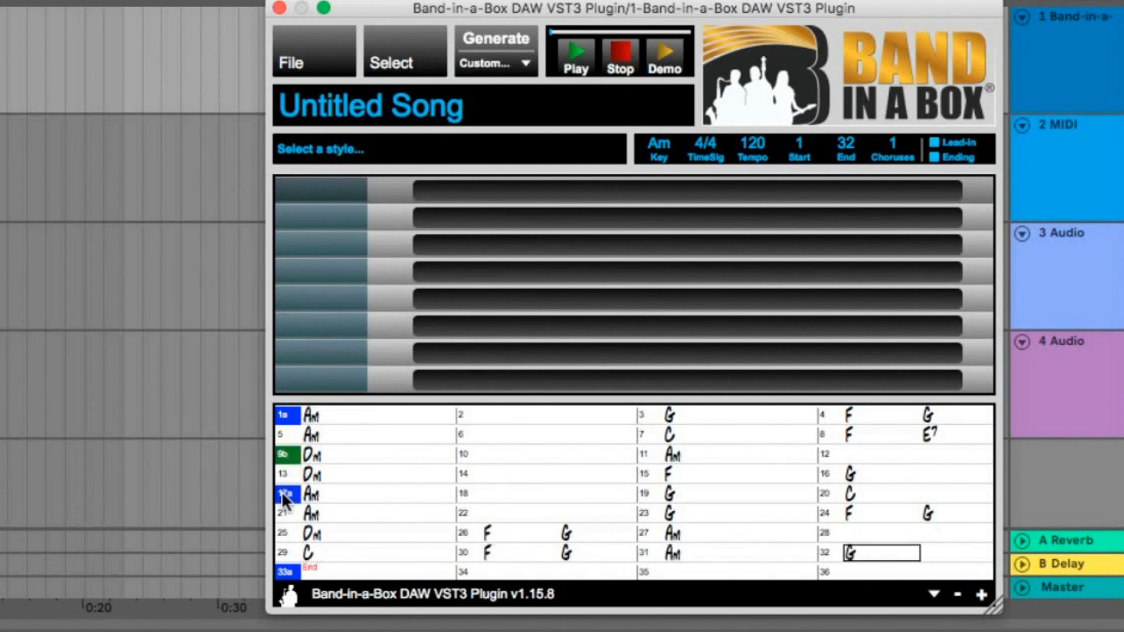
Step: Search the styles for "detuned" and choose Detuned Fast Metal w/12-key Gtrs for the song
click(335, 150)
text(detuned)
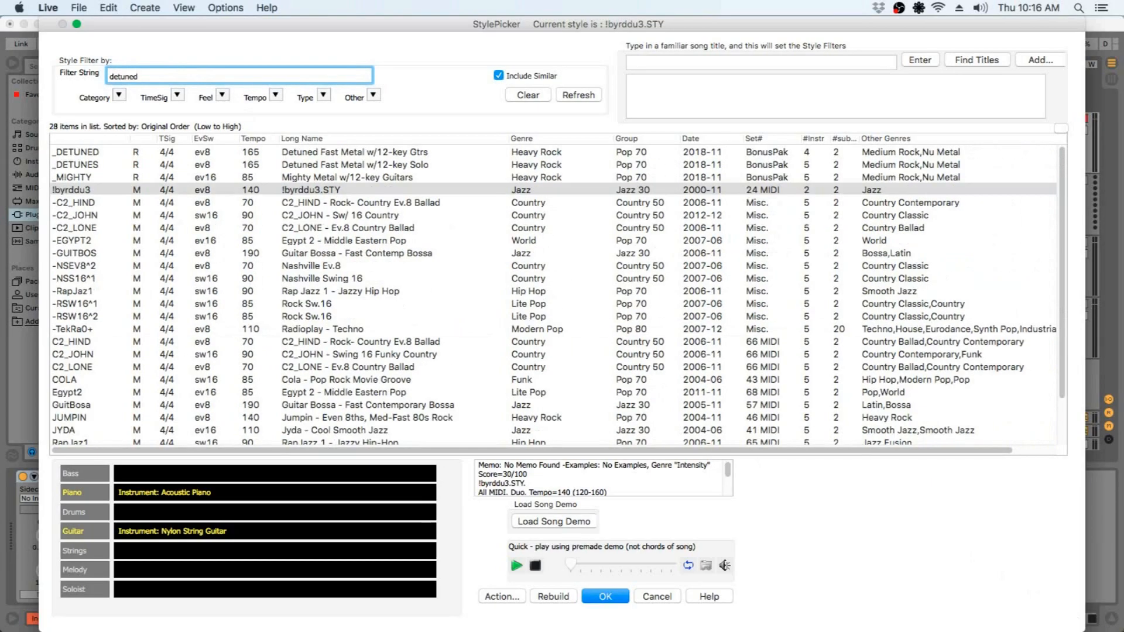
double_click(81, 153)
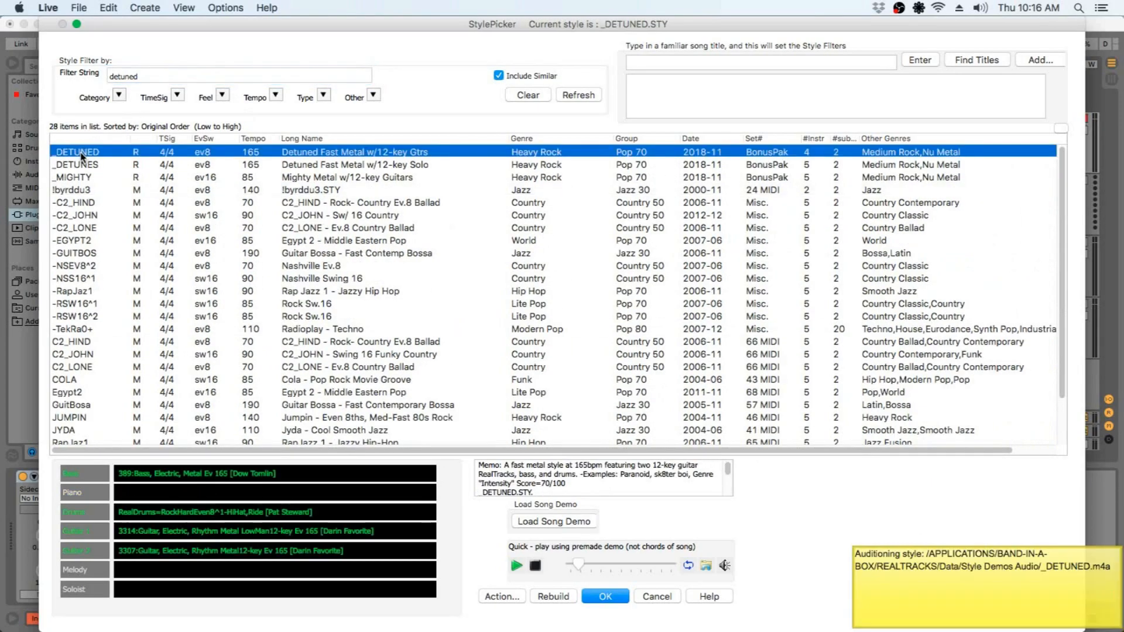
click(605, 596)
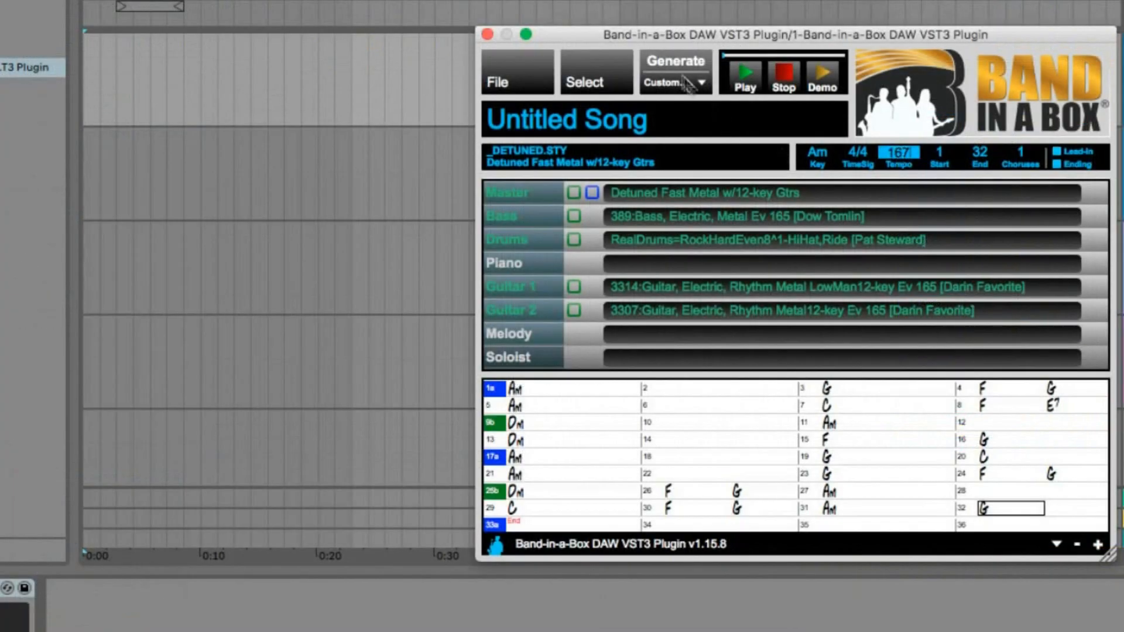
Step: Generate the metal song's tracks at tempo 167 and bring its individual parts from the plugin into Live's arrangement
click(684, 81)
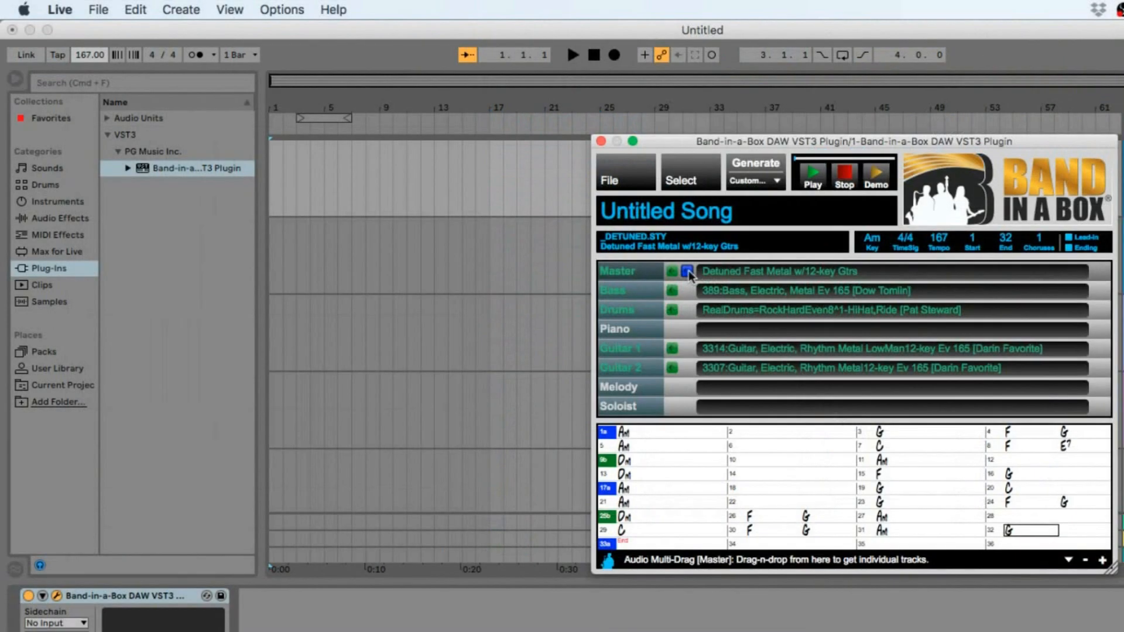
drag(496, 545, 90, 266)
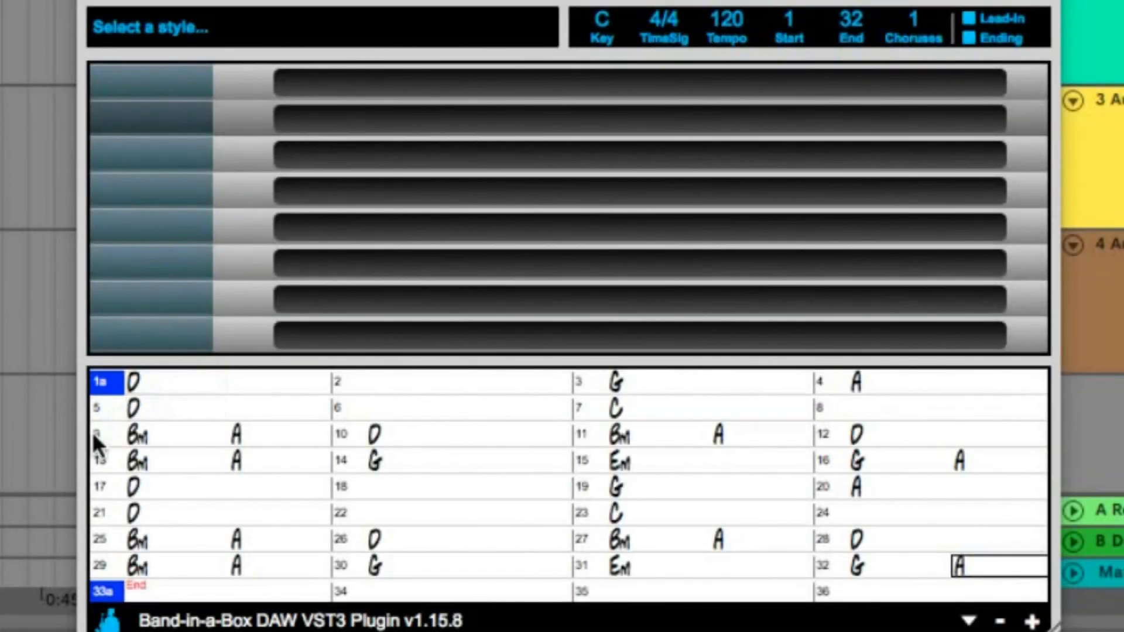
Step: Set part marker b at bar 9 and choose the Grinner Bluegrass with Washboard style by filtering for "grinner"
click(94, 434)
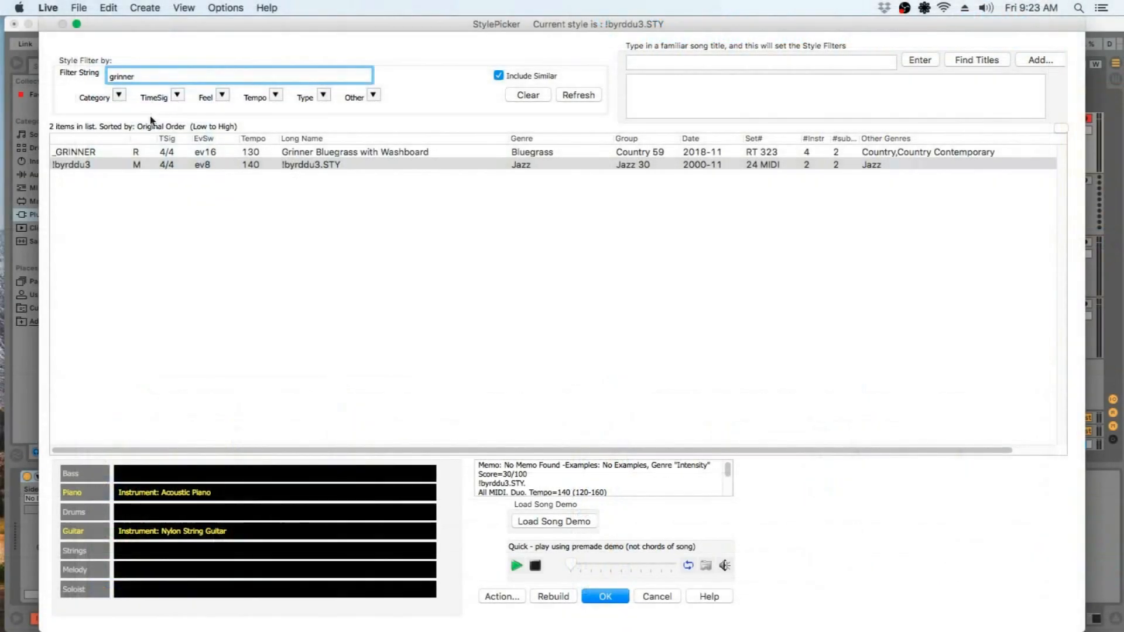
click(612, 600)
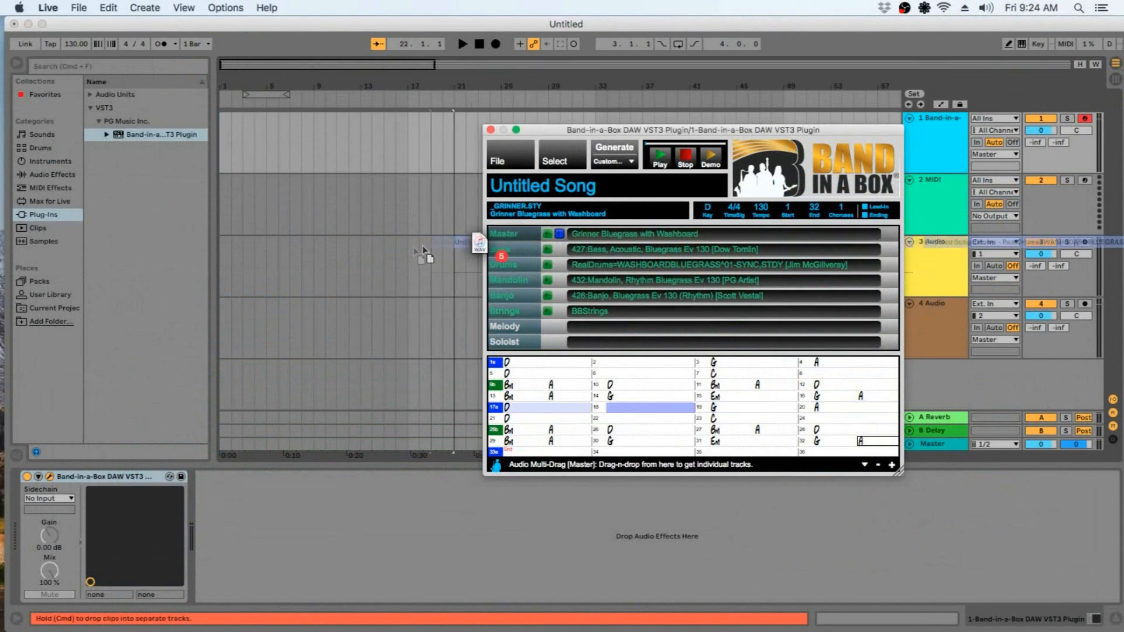
Step: Bring the generated bluegrass parts from the plugin to bar 1 of the 3 Audio track and play the arrangement
drag(422, 252, 234, 245)
click(463, 44)
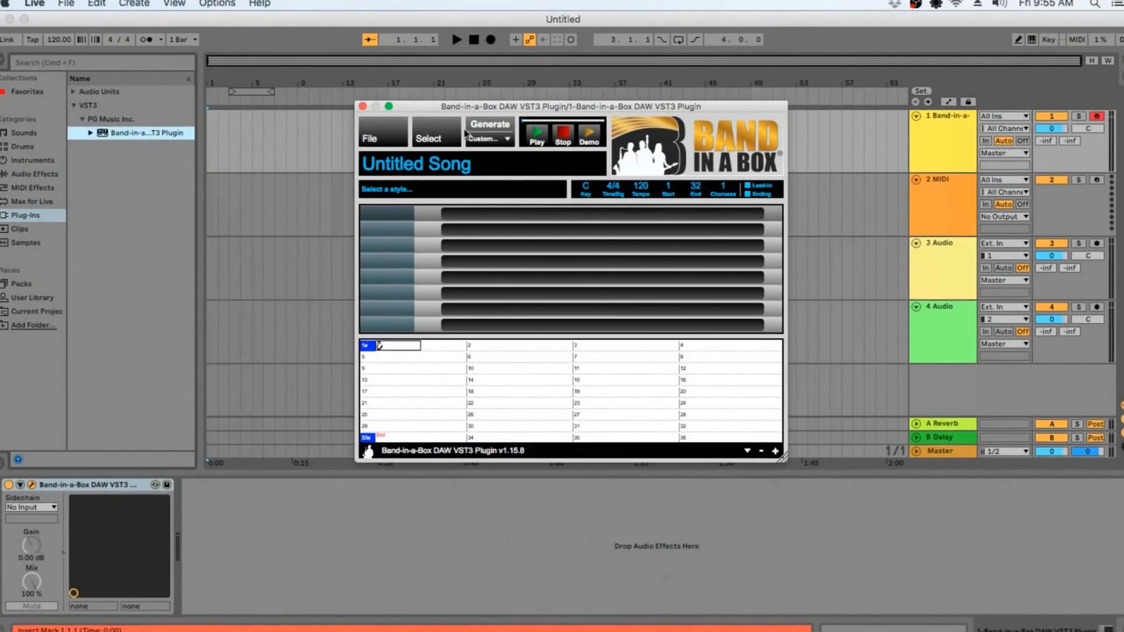
Step: Open the song _CHUGGIN Demo - Chuggin Chicken Pickin Train.SGU and bring its individual tracks to bar 1 of the 3 Audio track
drag(495, 108, 614, 109)
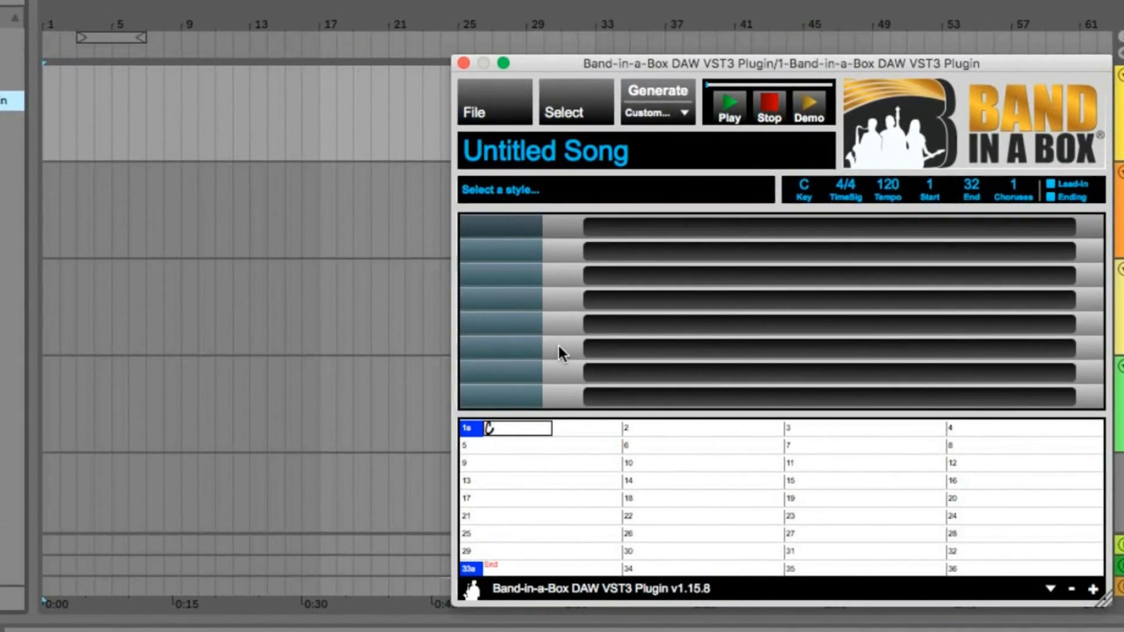
click(497, 115)
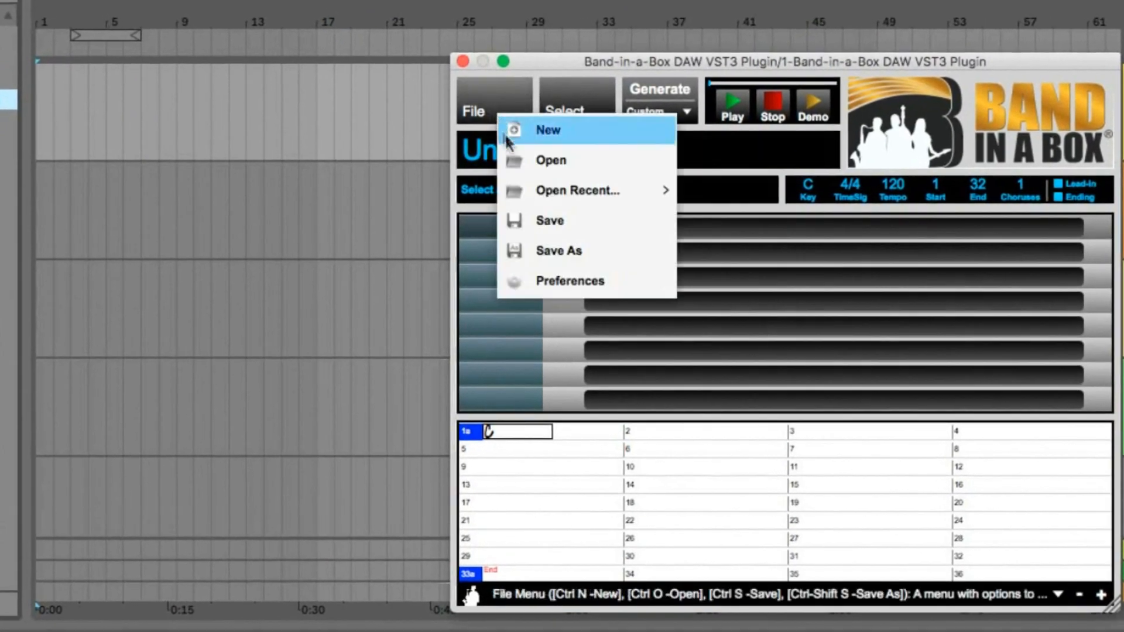
click(523, 154)
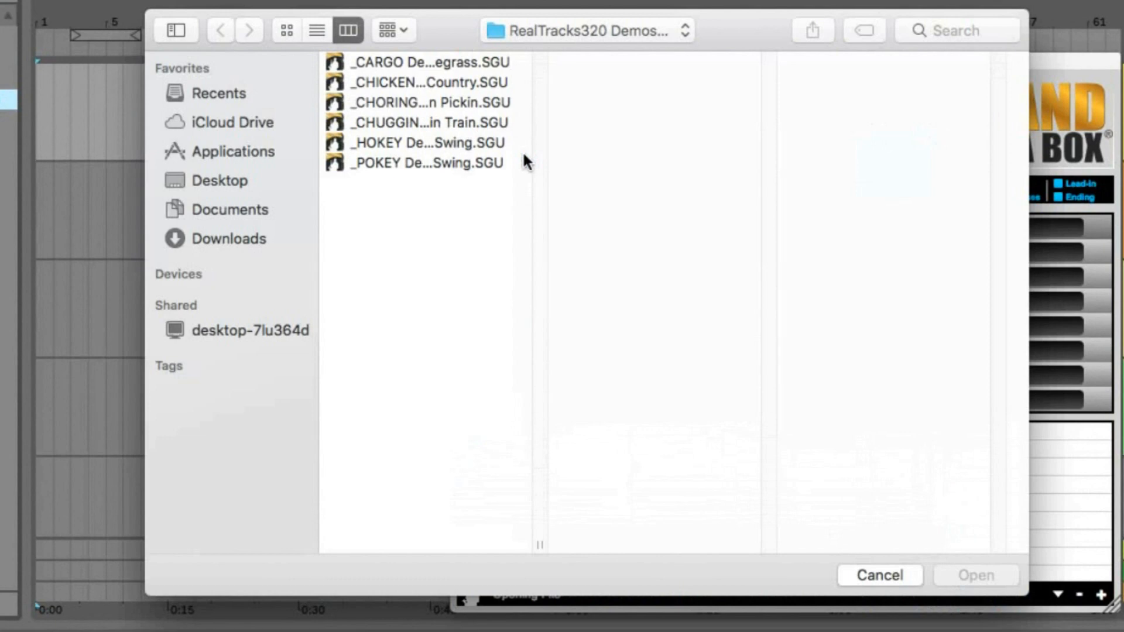
click(401, 124)
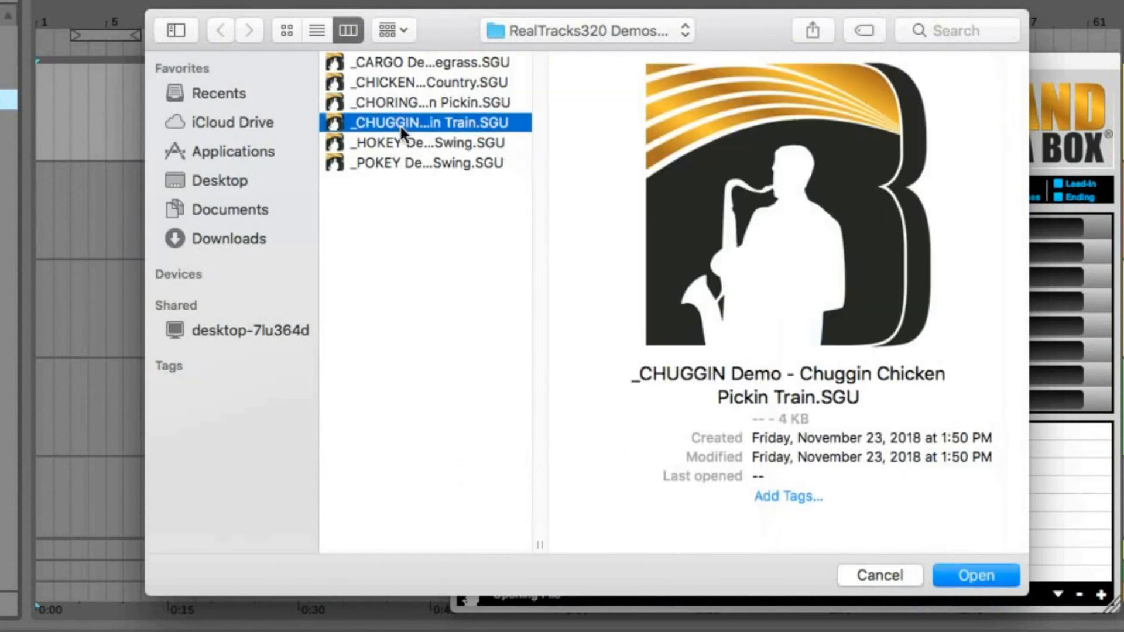
click(960, 574)
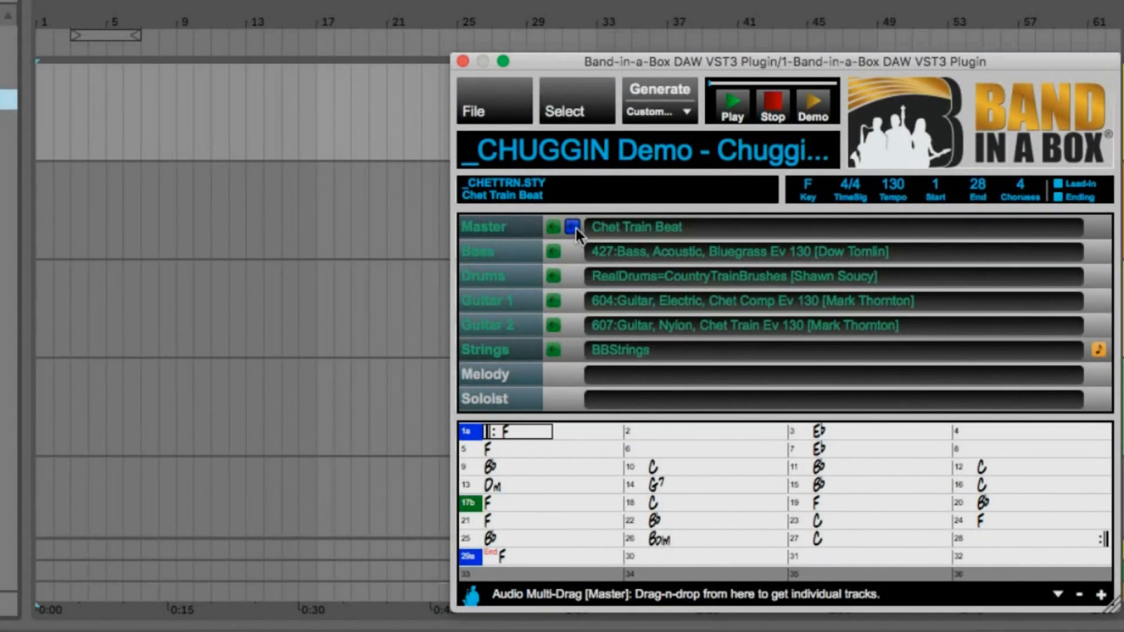
drag(574, 228, 34, 328)
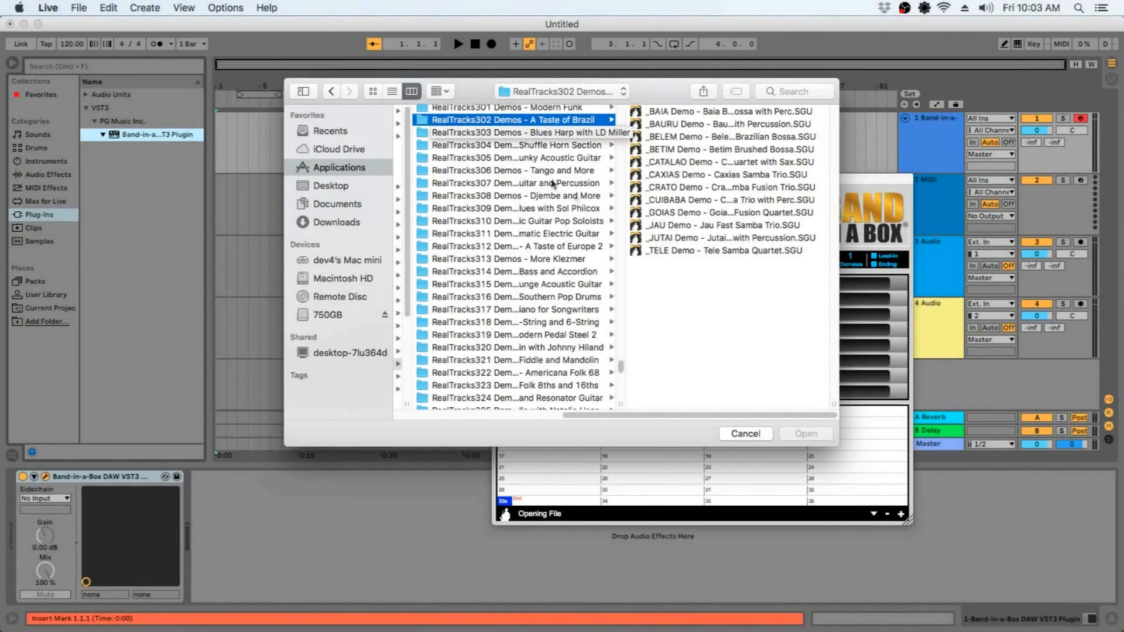
Step: Open the _JUTAI Demo song from the RealTracks302 demos, bring its separate parts to bar 1 of the 3 Audio track and start playback
click(671, 237)
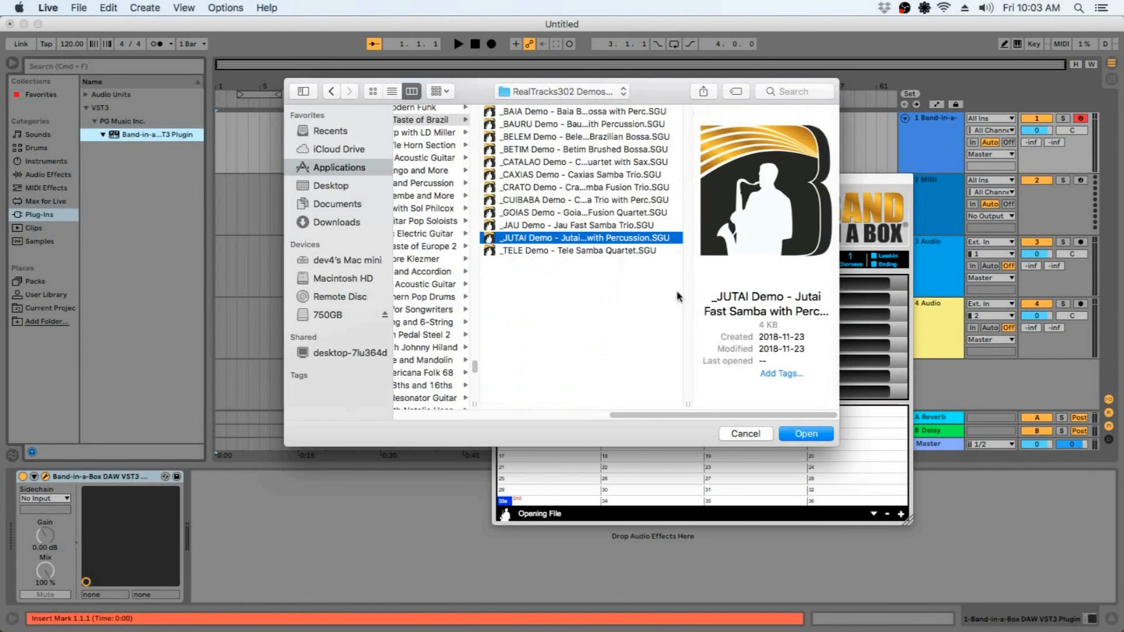
click(806, 433)
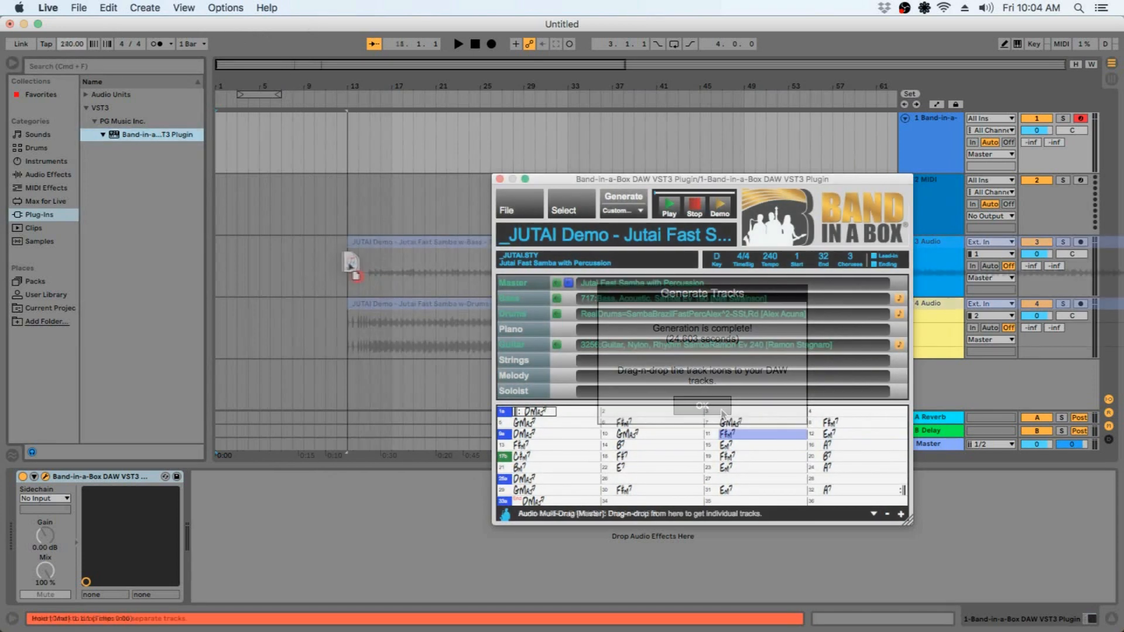
drag(351, 251, 216, 261)
click(457, 44)
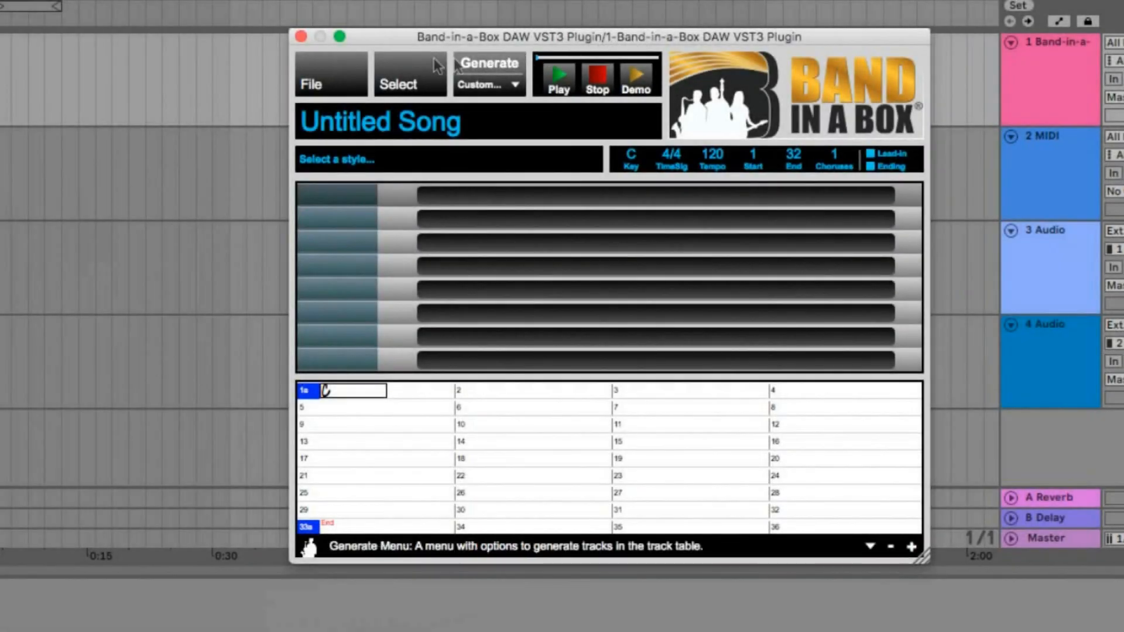
Step: Review the plugin's rendering, folder location and DAW preferences, keeping the selected host at Auto (Ableton Live)
click(330, 70)
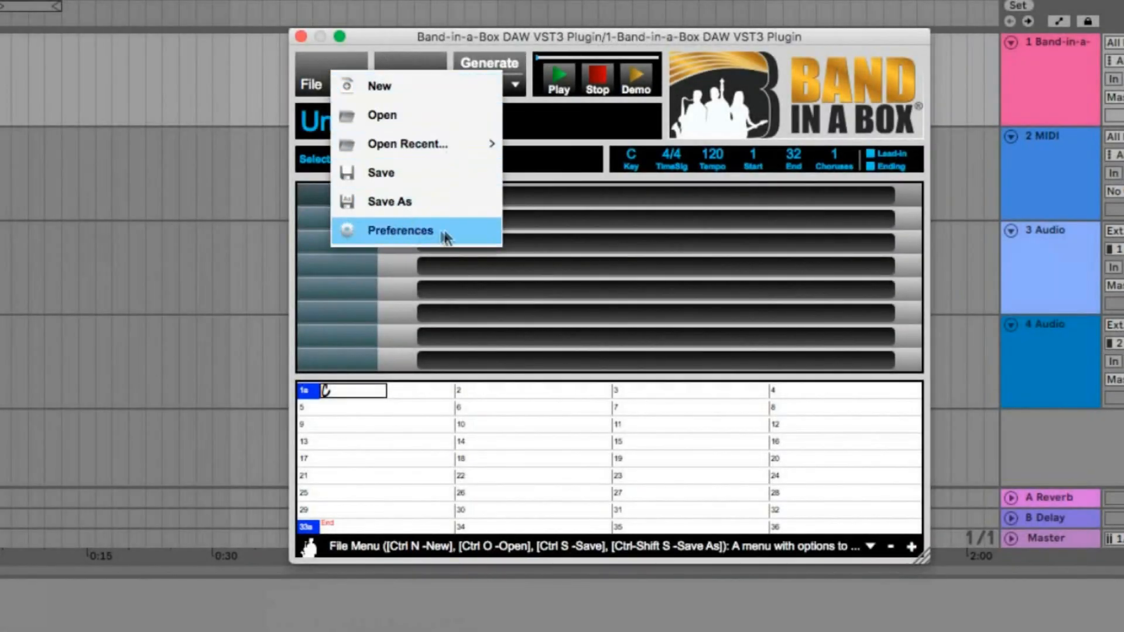
click(418, 231)
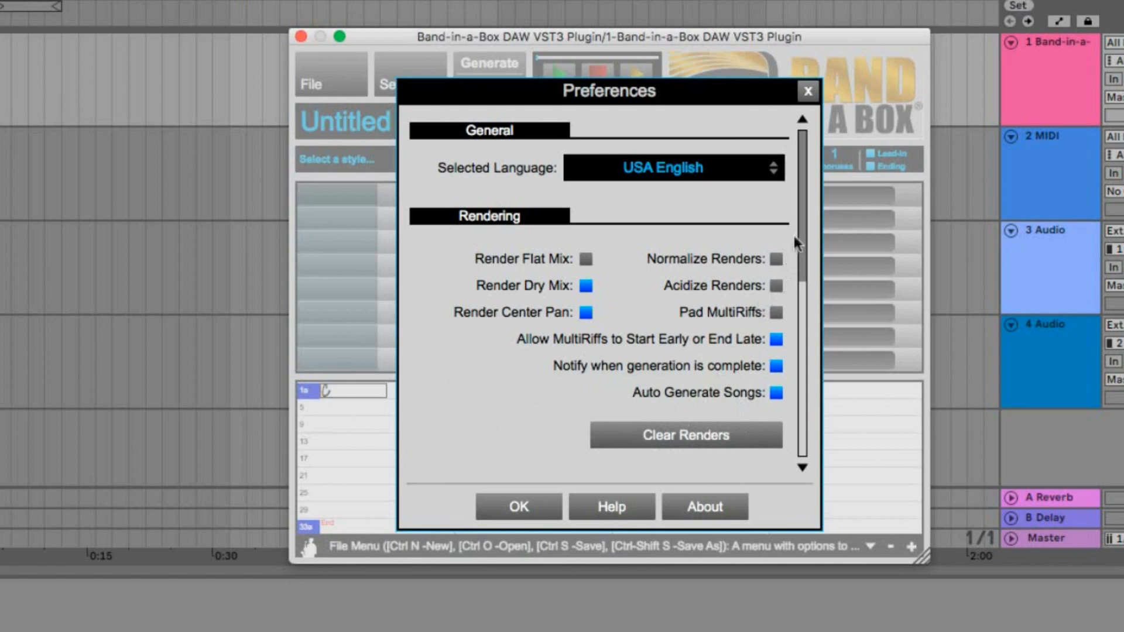
drag(803, 223, 802, 382)
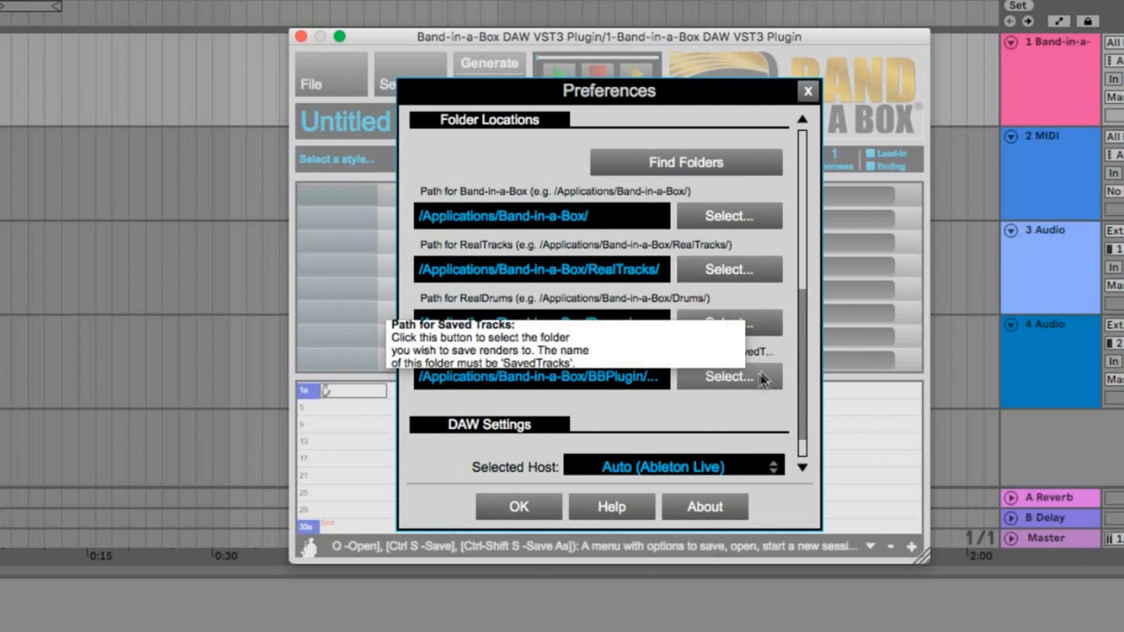
scroll(803, 351, down, 2)
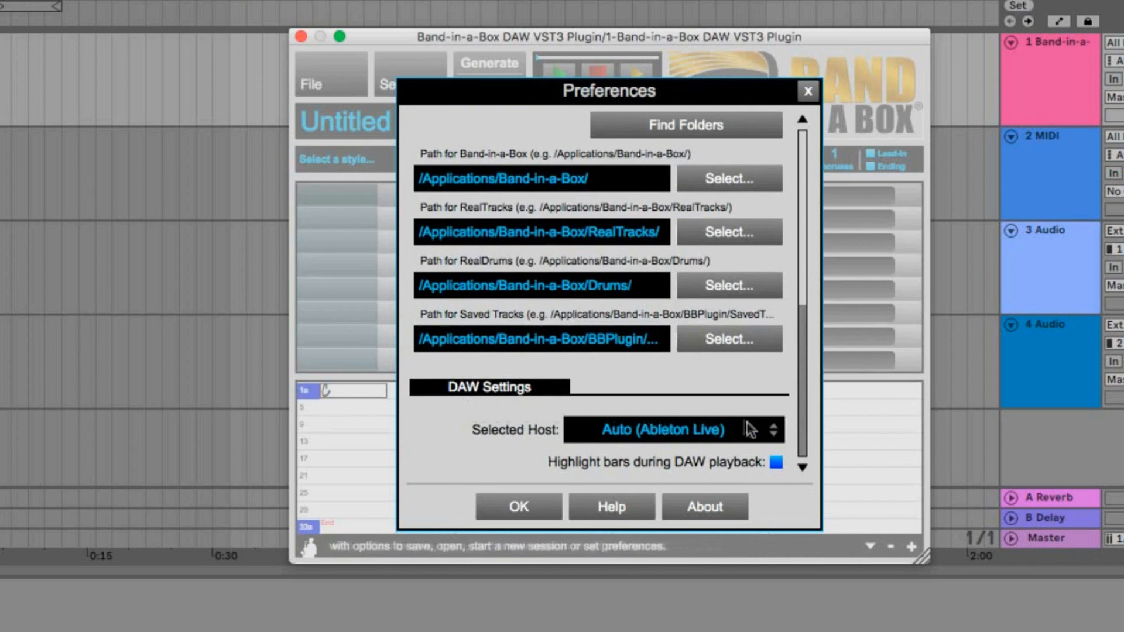
click(774, 434)
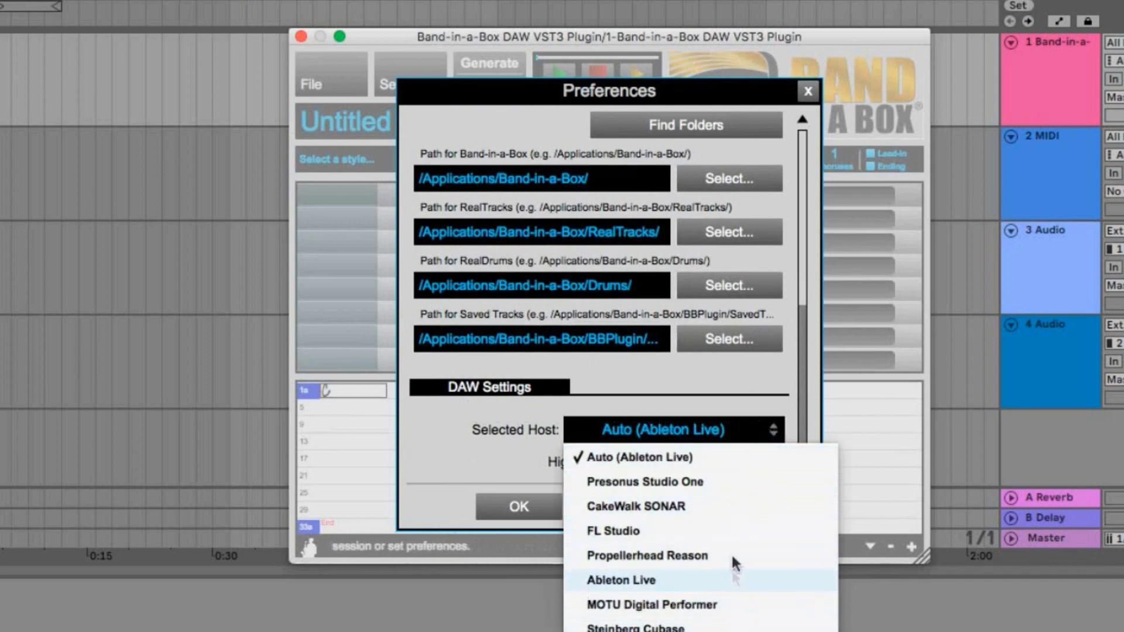
click(665, 456)
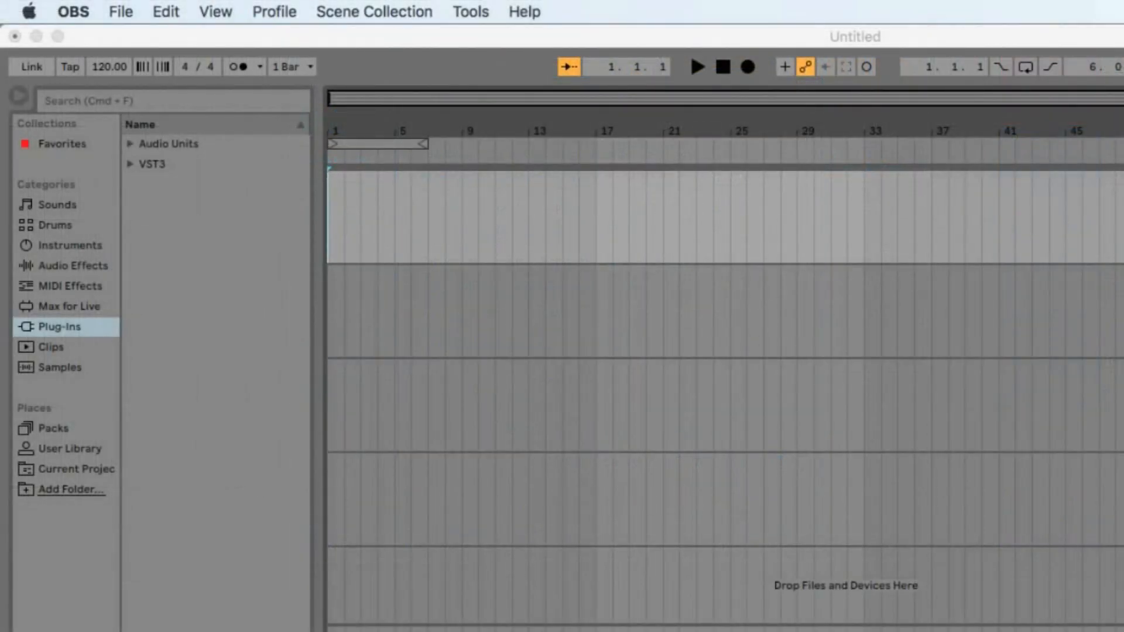
Step: Load PG Music Inc.'s Band-in-a-Box VST3 plugin from Live's browser onto the first track of the arrangement
click(66, 328)
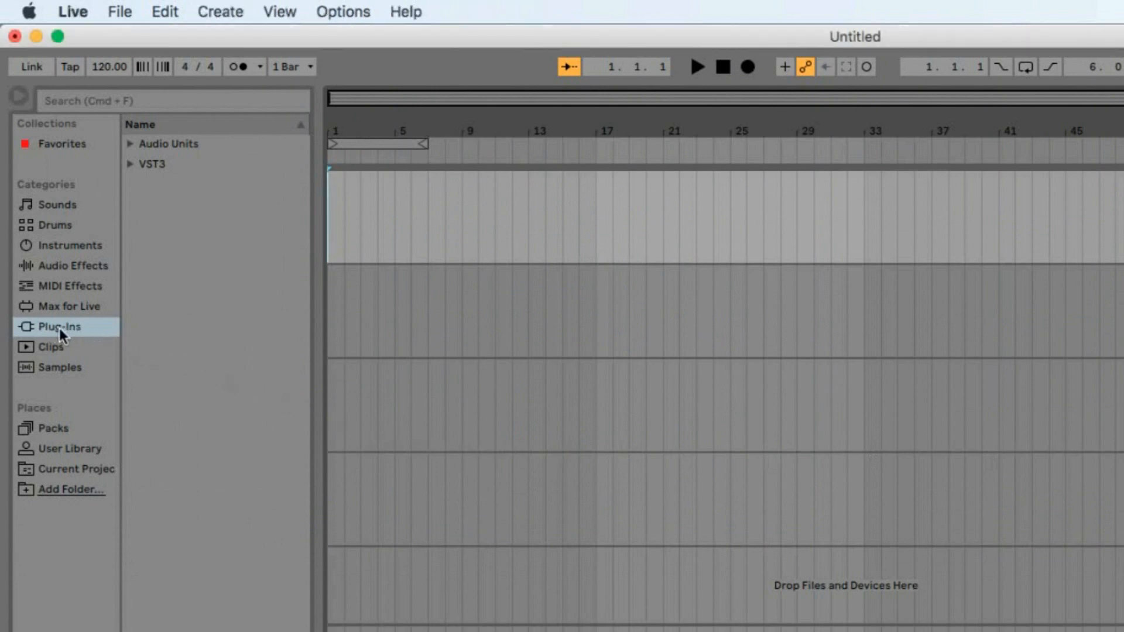
click(131, 163)
click(141, 184)
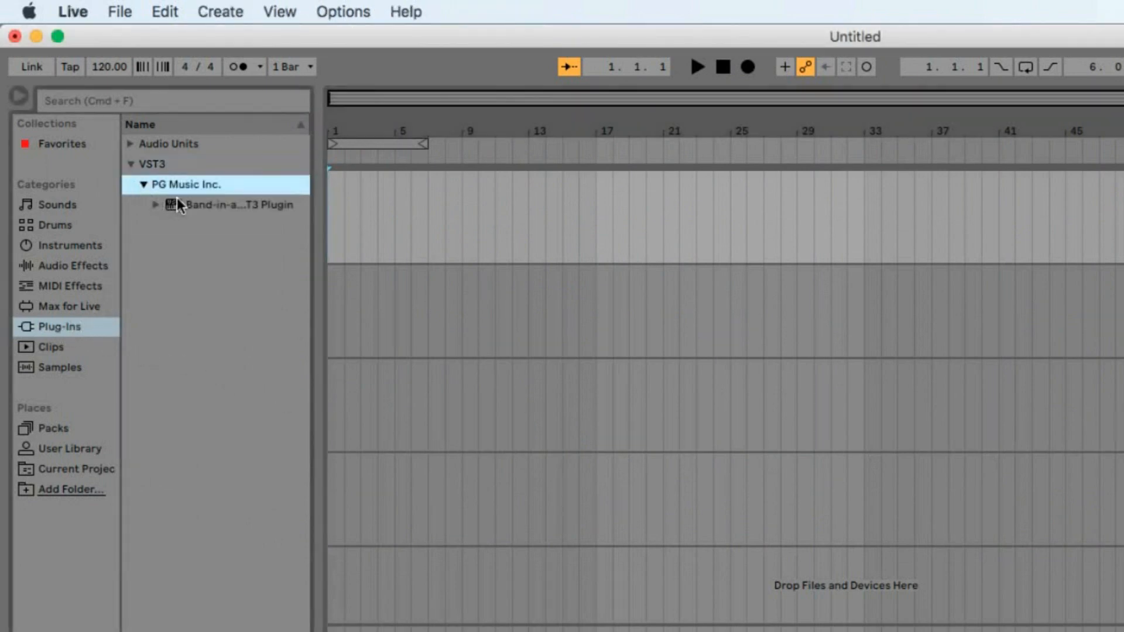
drag(182, 209, 332, 213)
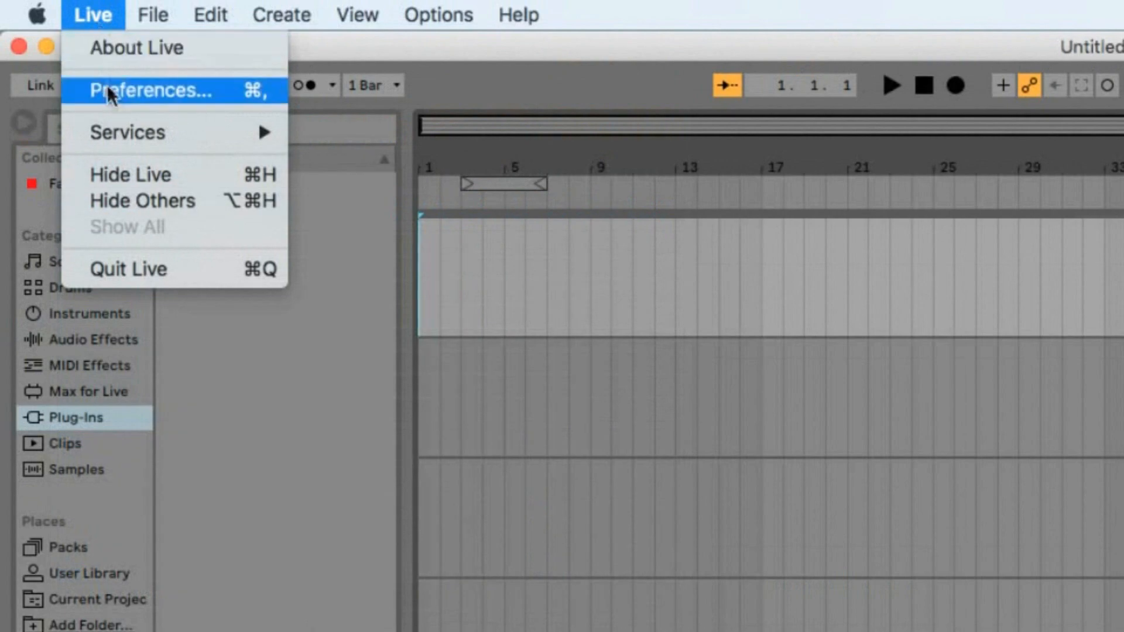
Step: Turn on Use VST3 Plug-In System Folders and Use Audio Units in Live's plug-in preferences
click(108, 88)
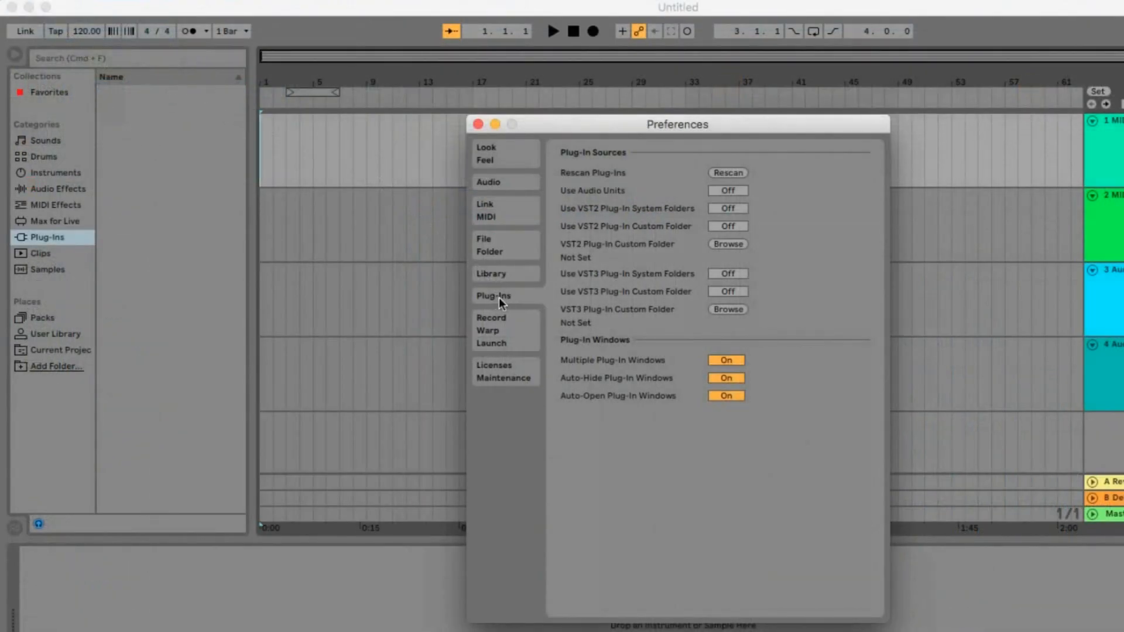
click(727, 274)
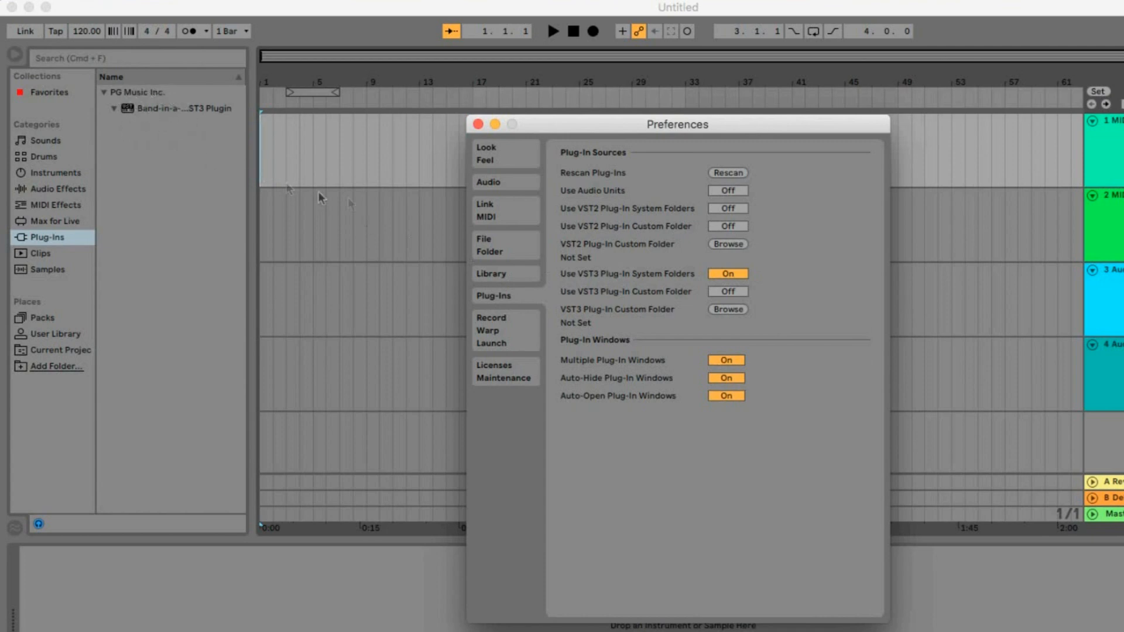
click(727, 190)
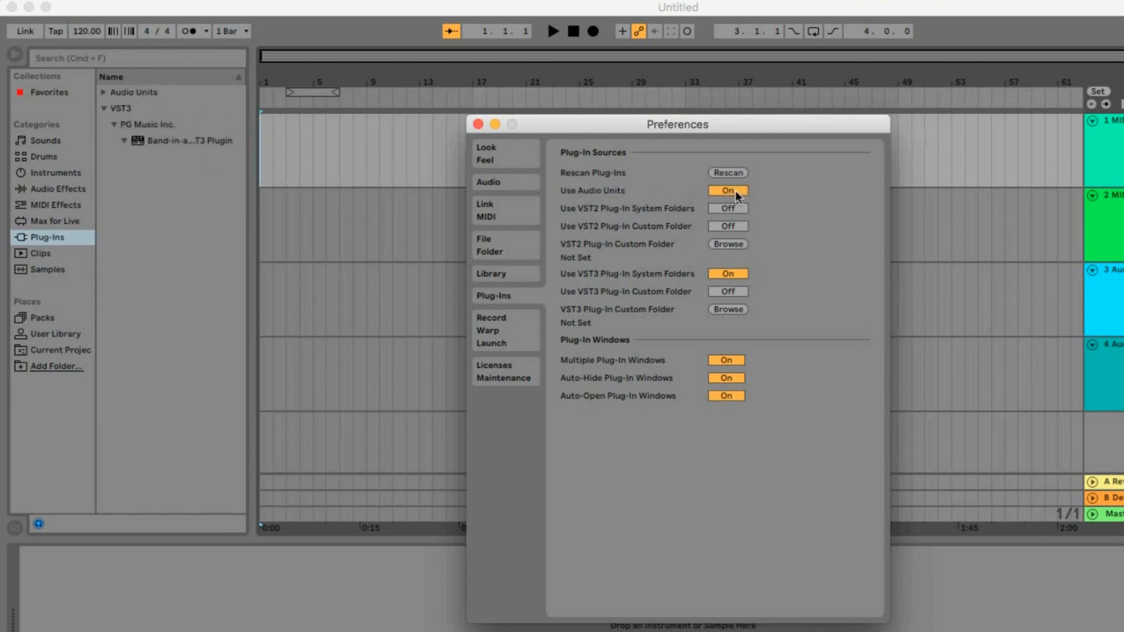
Step: Expand the PG Music Inc. folder under Audio Units to locate the Band-in-a-Box AU plugin
click(104, 95)
click(104, 94)
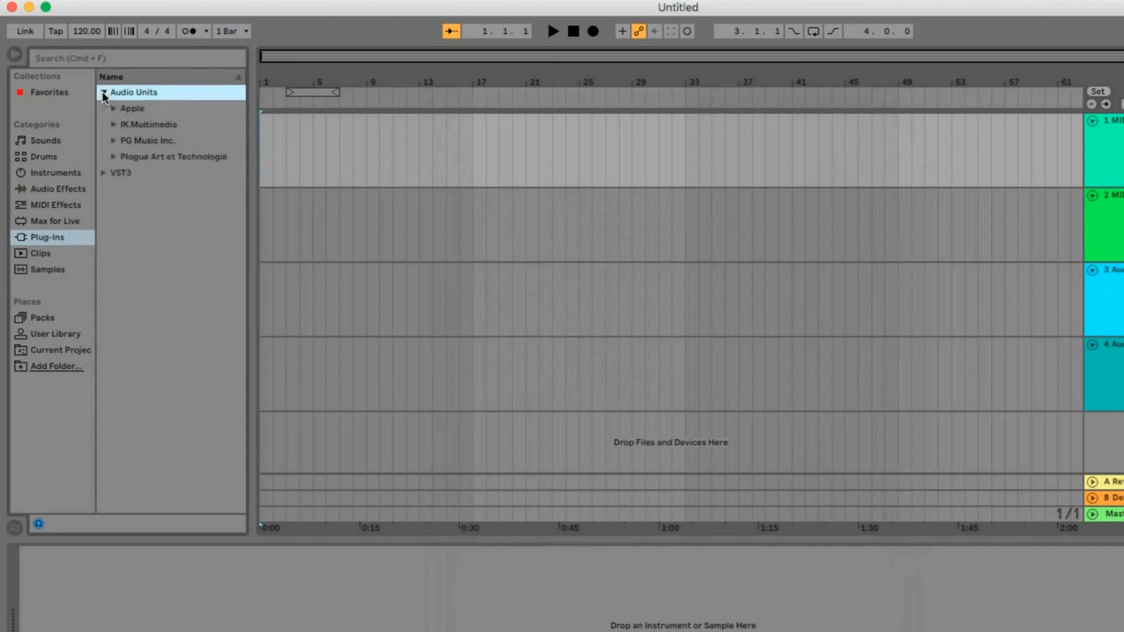
click(113, 142)
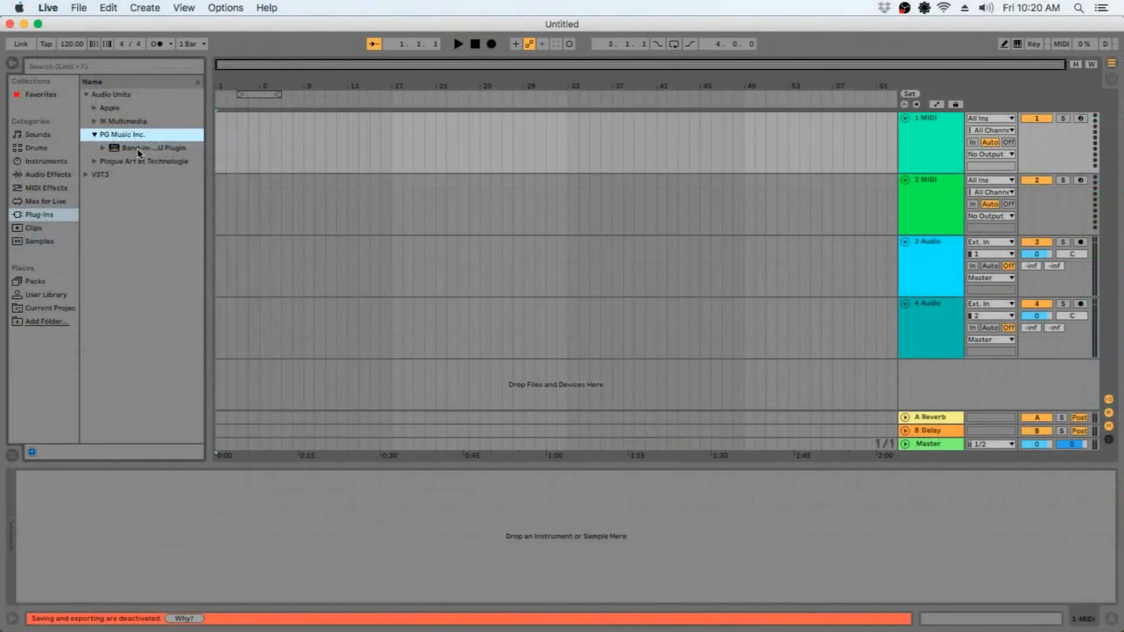
Step: Check the Auto-Warp Long Samples setting in Live's Record, Warp and Launch preferences and close the preferences
click(48, 7)
click(64, 42)
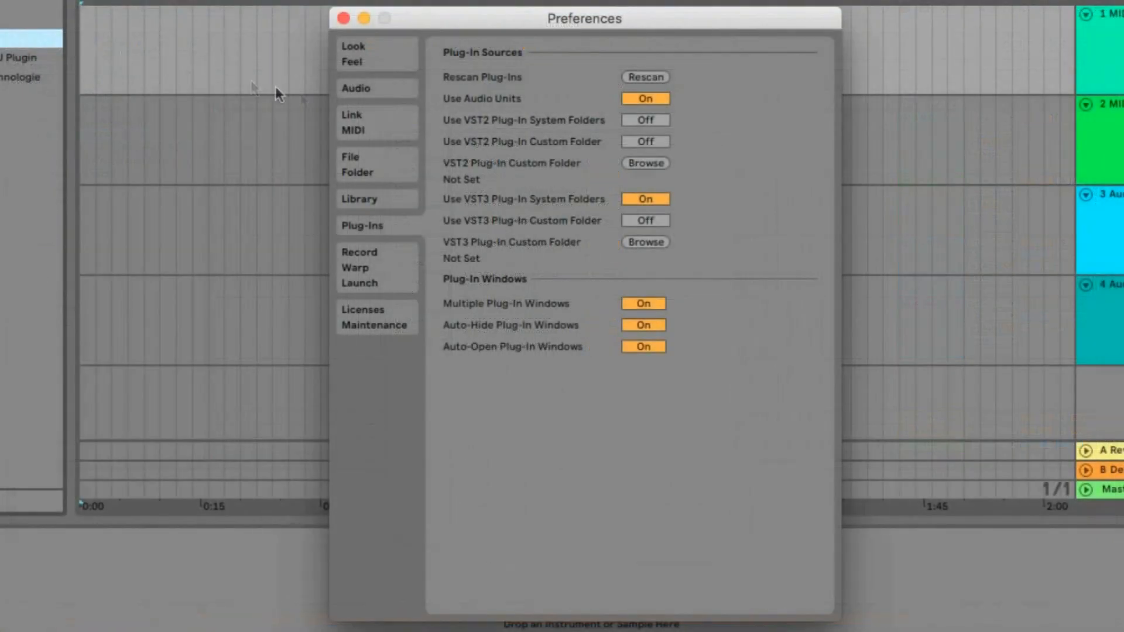
click(378, 270)
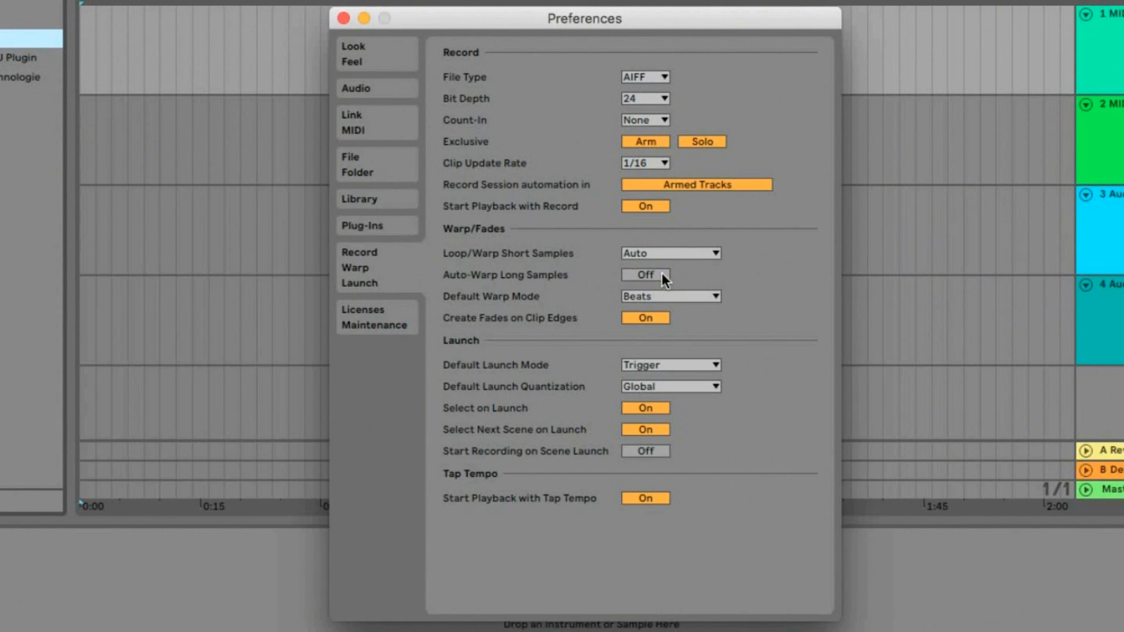
click(344, 19)
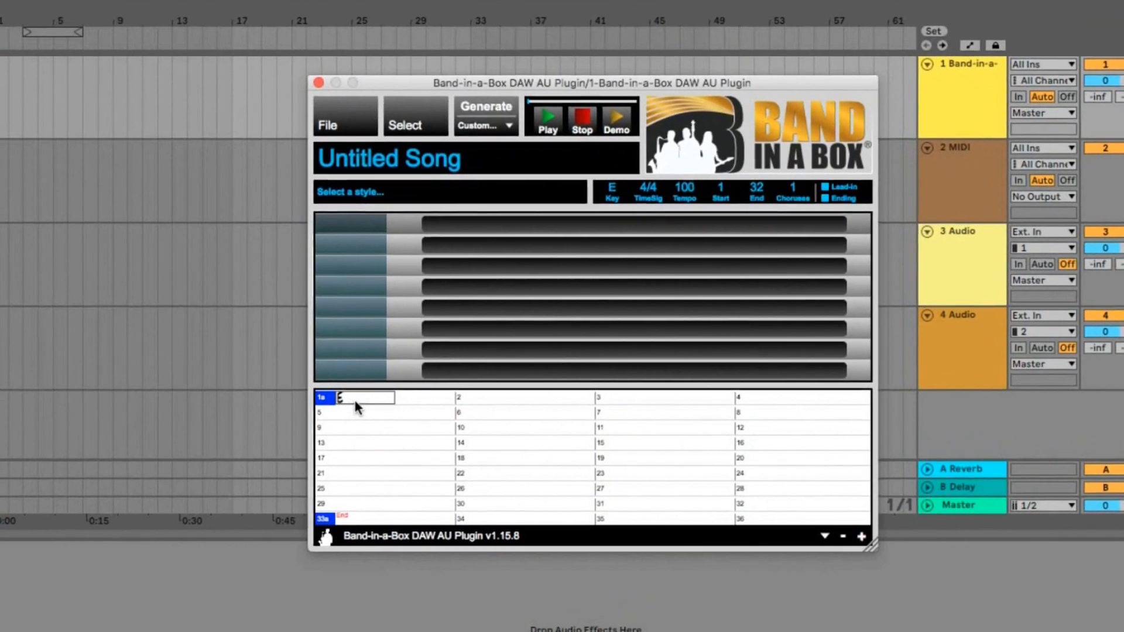
Step: Enter the first chords of the new song: E7 in bar 1, A7 in bar 2 and E7 in bar 3
text(7)
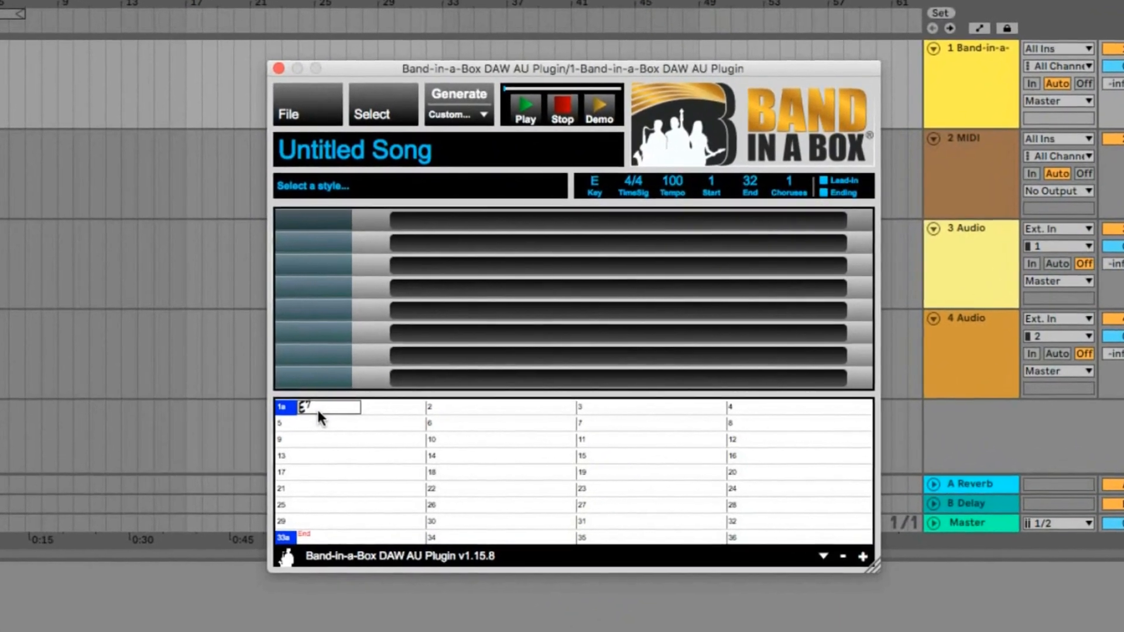
key(Return)
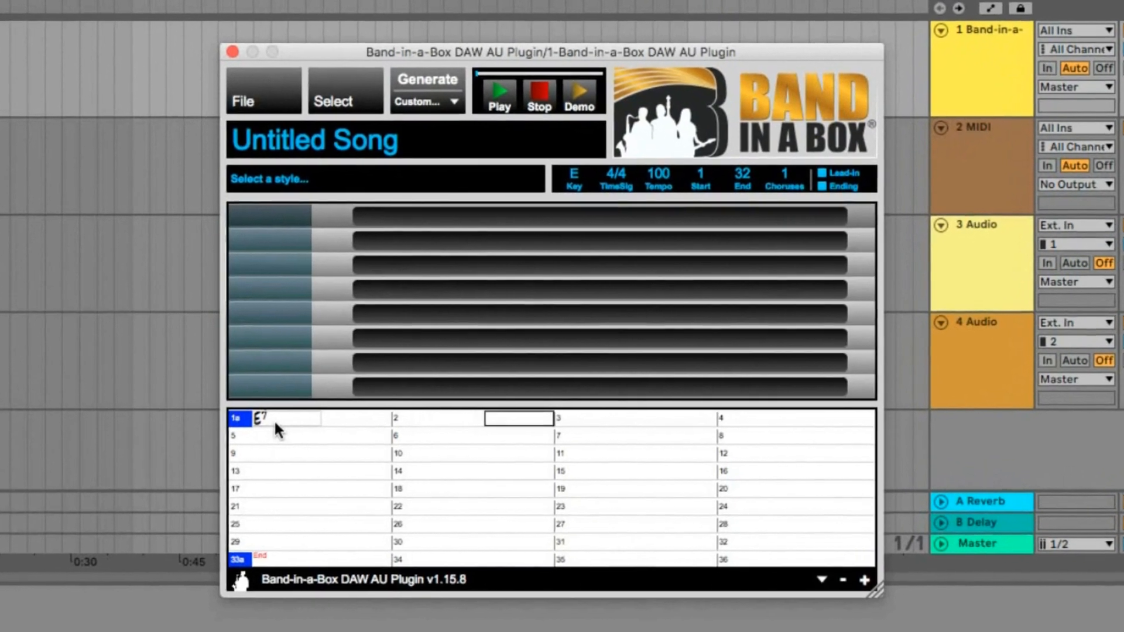
text(a7)
key(Return)
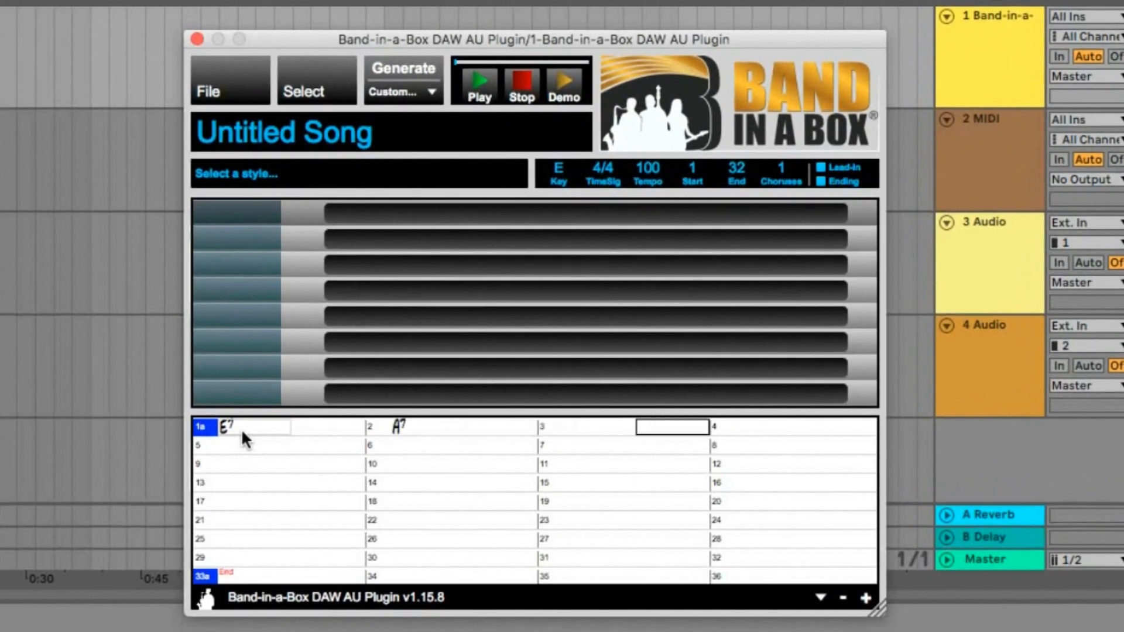
key(Return)
key(Return)
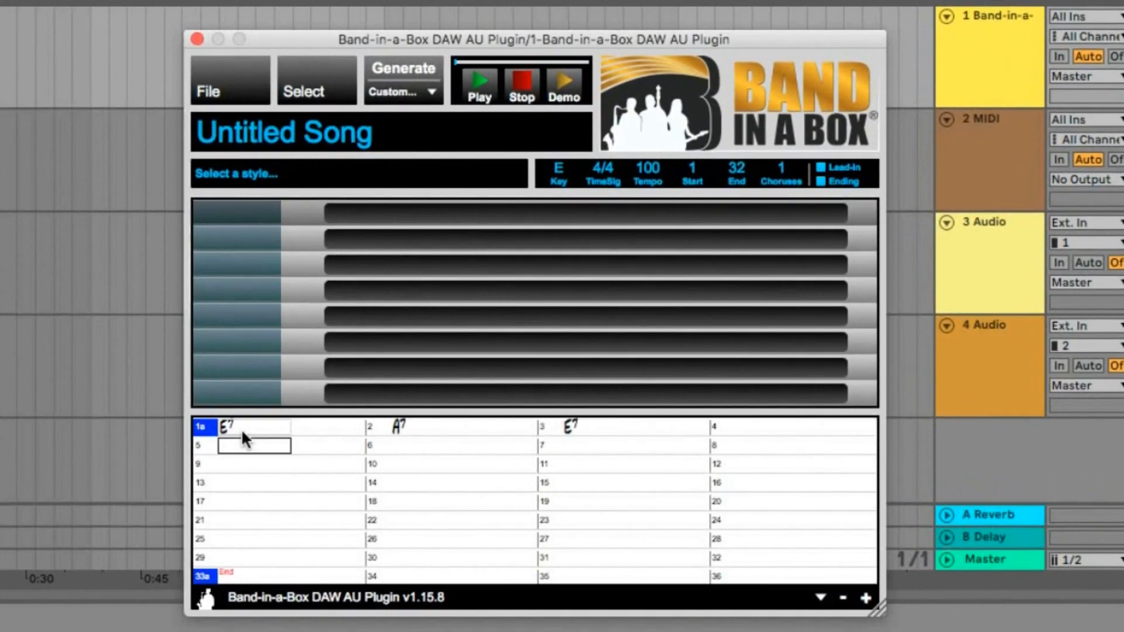
Step: Continue the chord sheet from bar 5 with A7, E7, B7 and A7, and set the song to 6 choruses
text(a7)
key(Return)
key(Return)
key(Return)
text(e7)
key(Return)
key(Return)
key(Return)
key(Return)
text(b7)
key(Return)
key(Return)
text(a7)
key(Return)
key(Return)
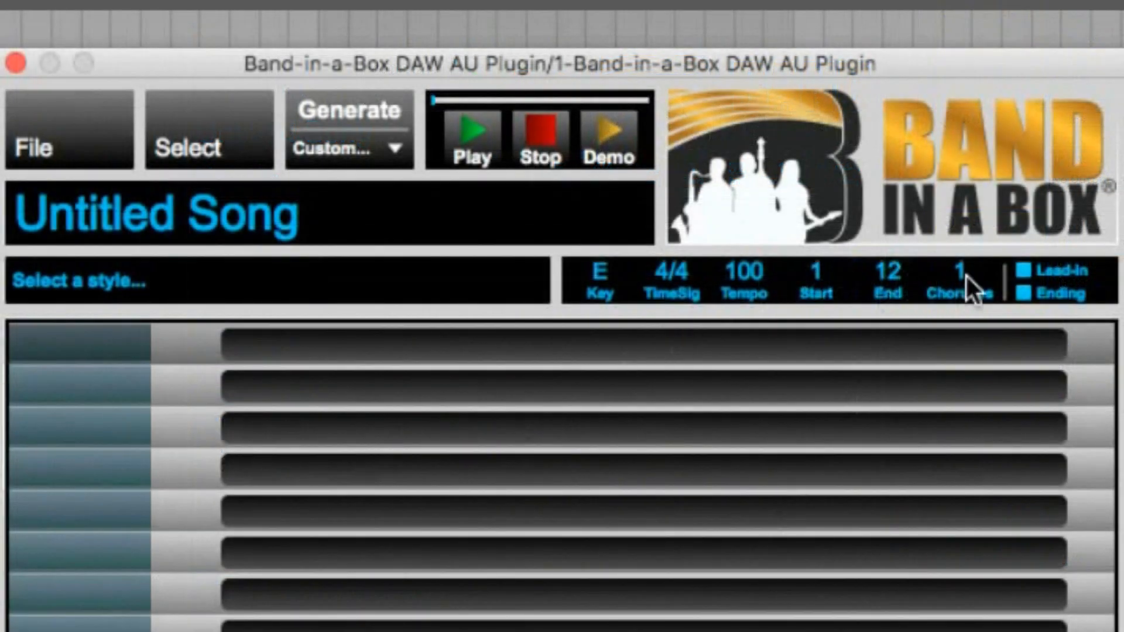
click(965, 274)
text(6)
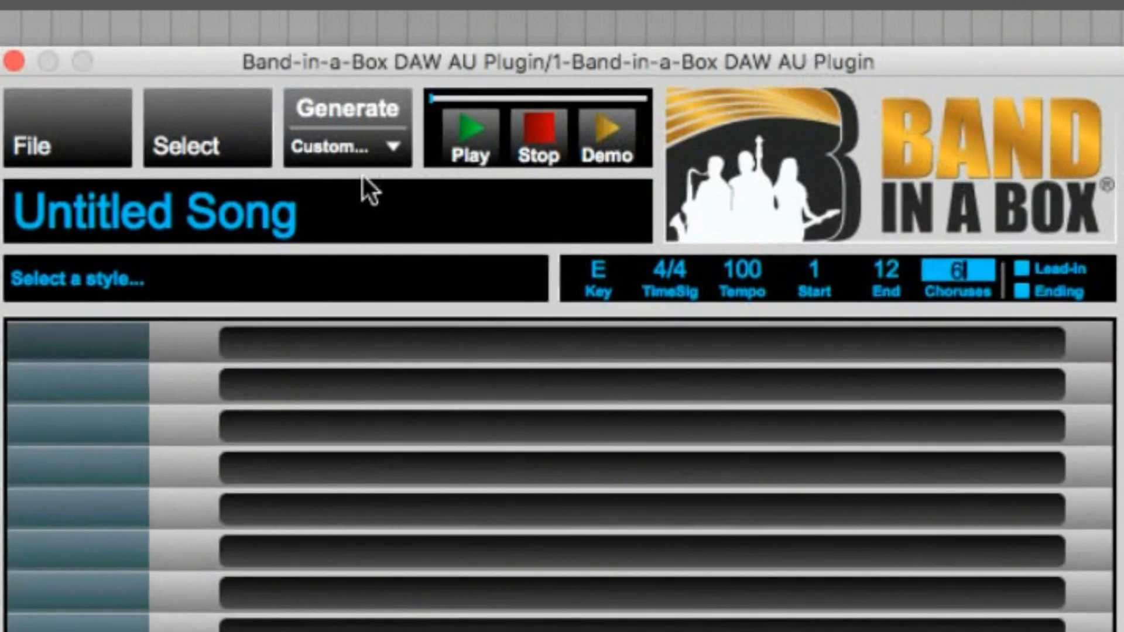
Step: Filter the song's style list to the Blues/Rock electric guitar RealTracks artist matching "sol p" and sort the styles by date
click(110, 287)
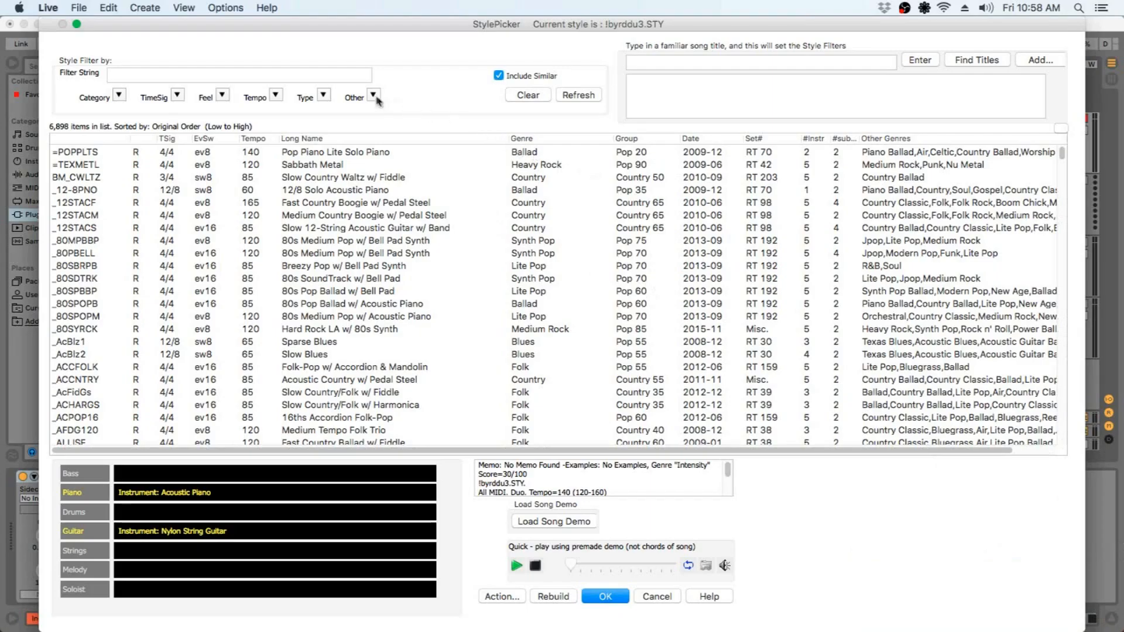
click(373, 96)
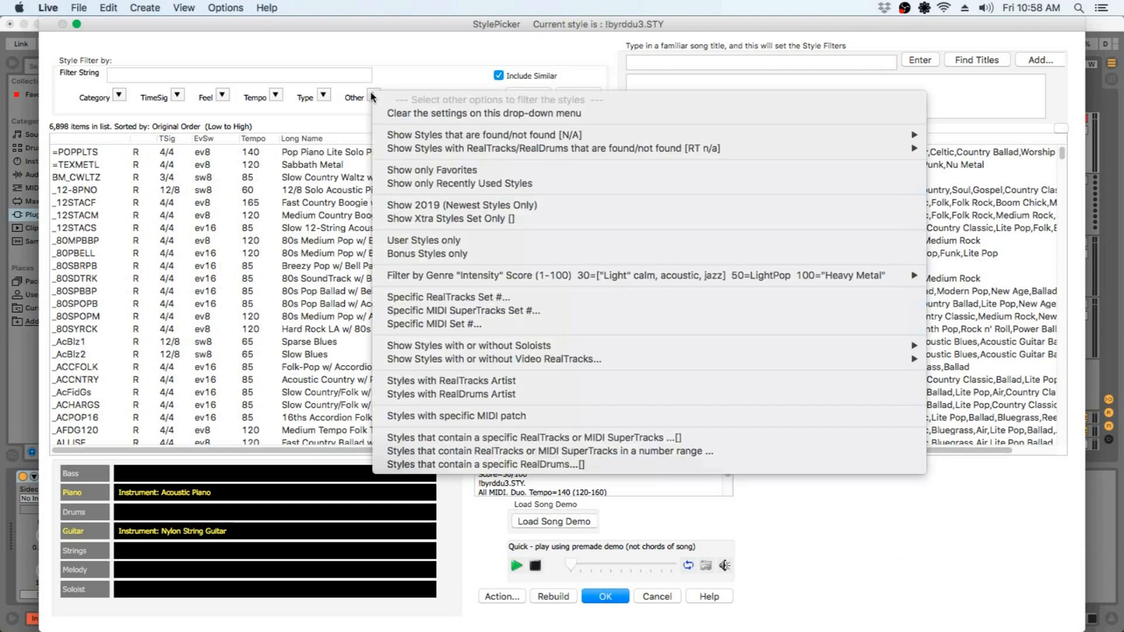
click(444, 381)
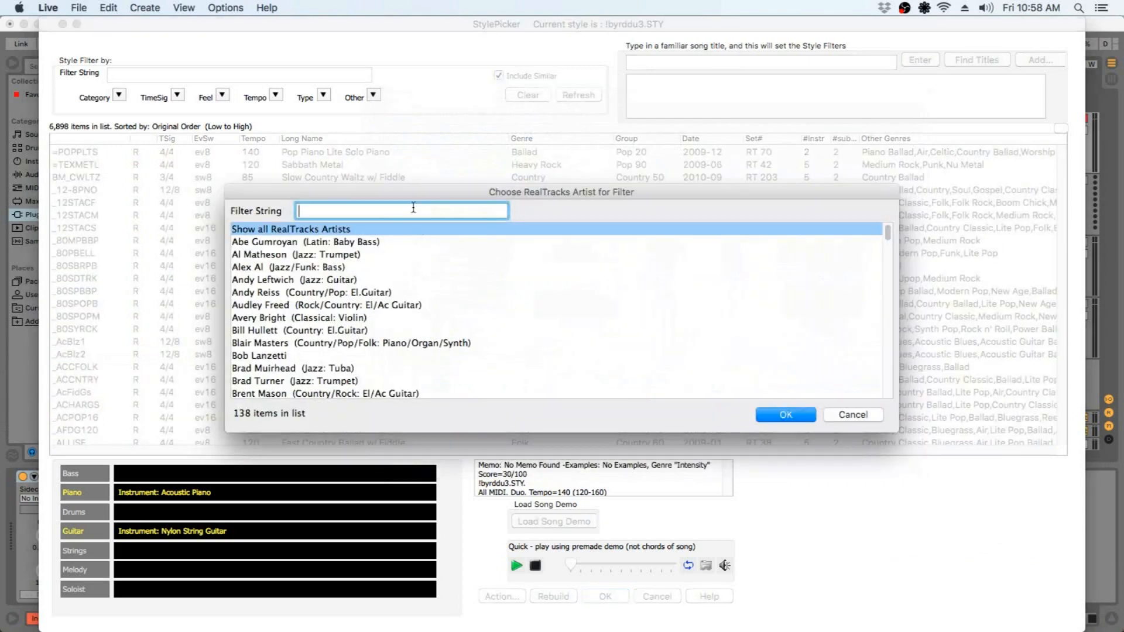
text(sol p)
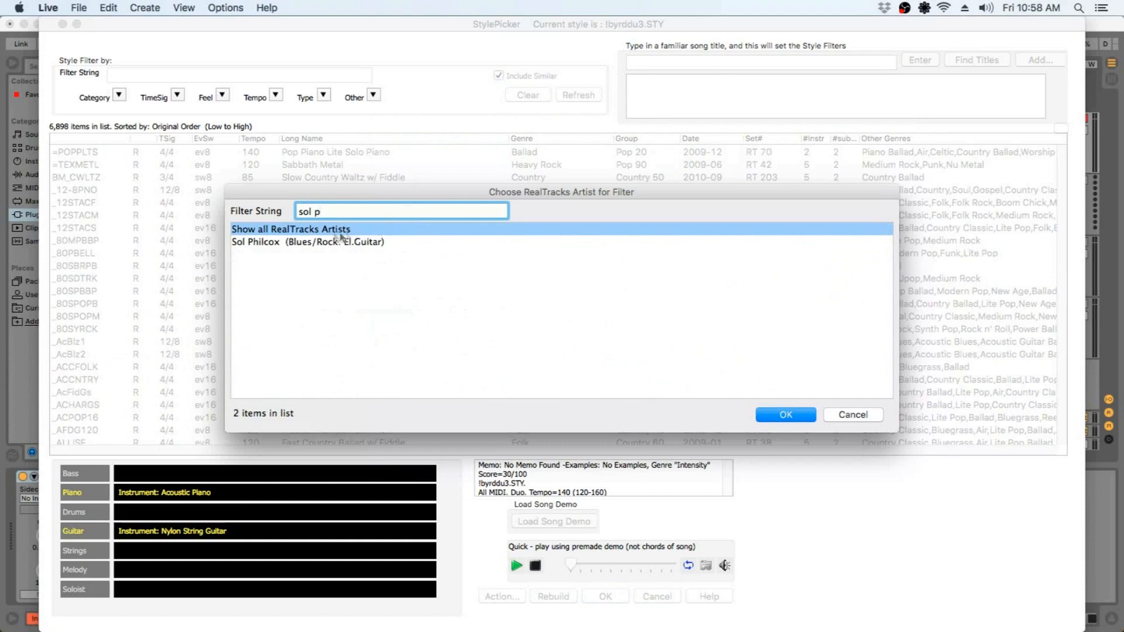
click(266, 241)
click(776, 417)
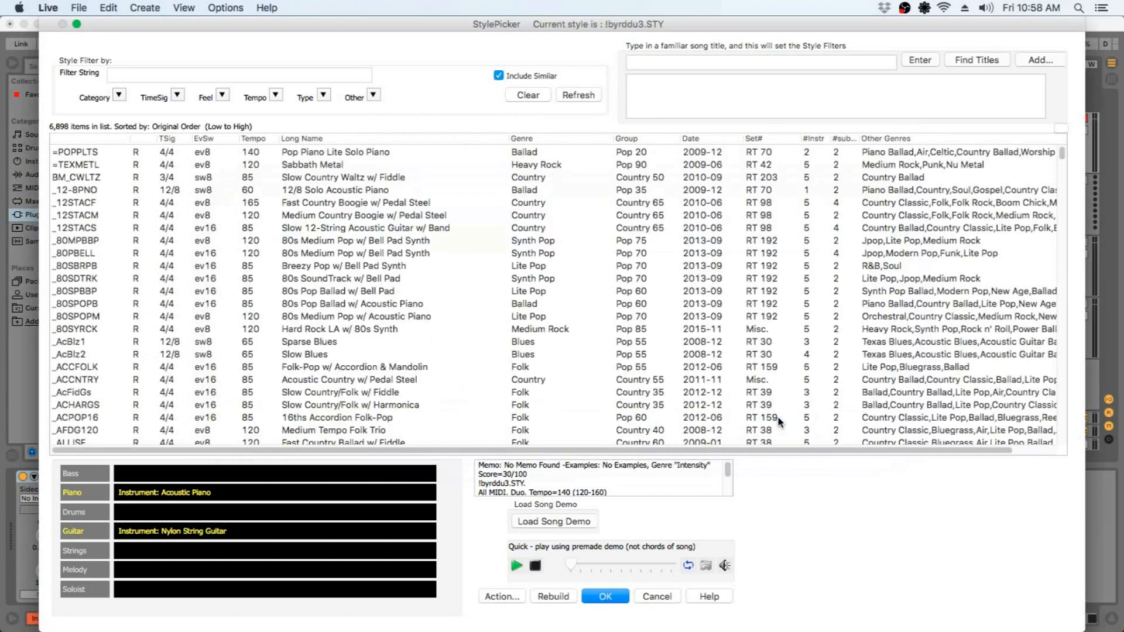
click(696, 139)
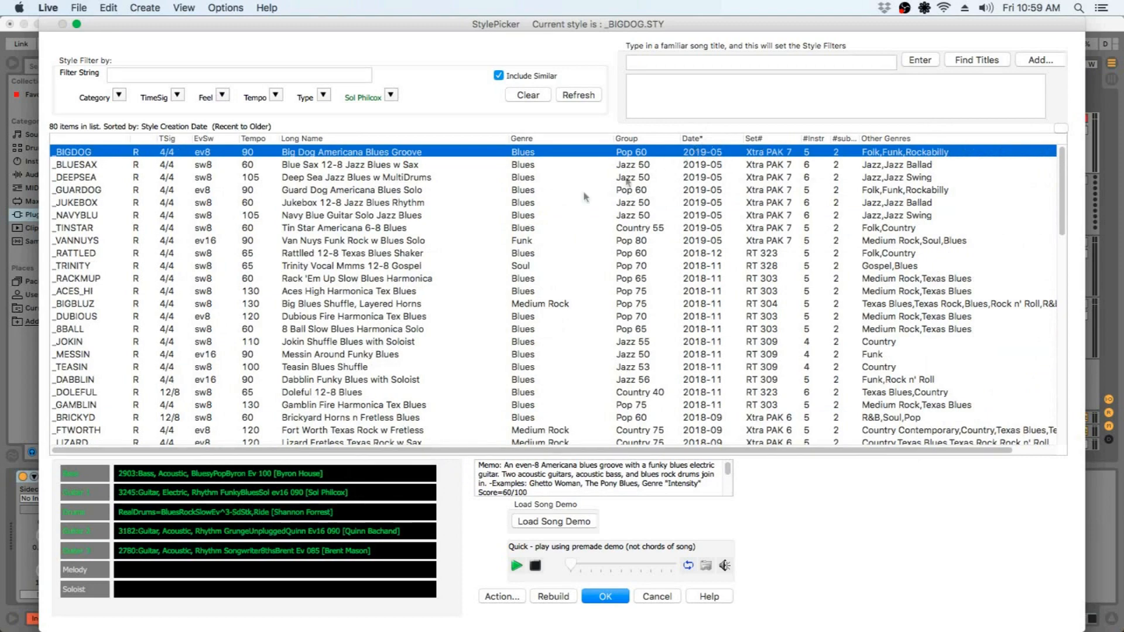
Step: Audition the _TRINITY, _RACKMUP, _DUBIOUS and _MESSIN styles and load _MESSIN (Messin Around Funky Blues) into the song
click(116, 265)
scroll(113, 276, down, 5)
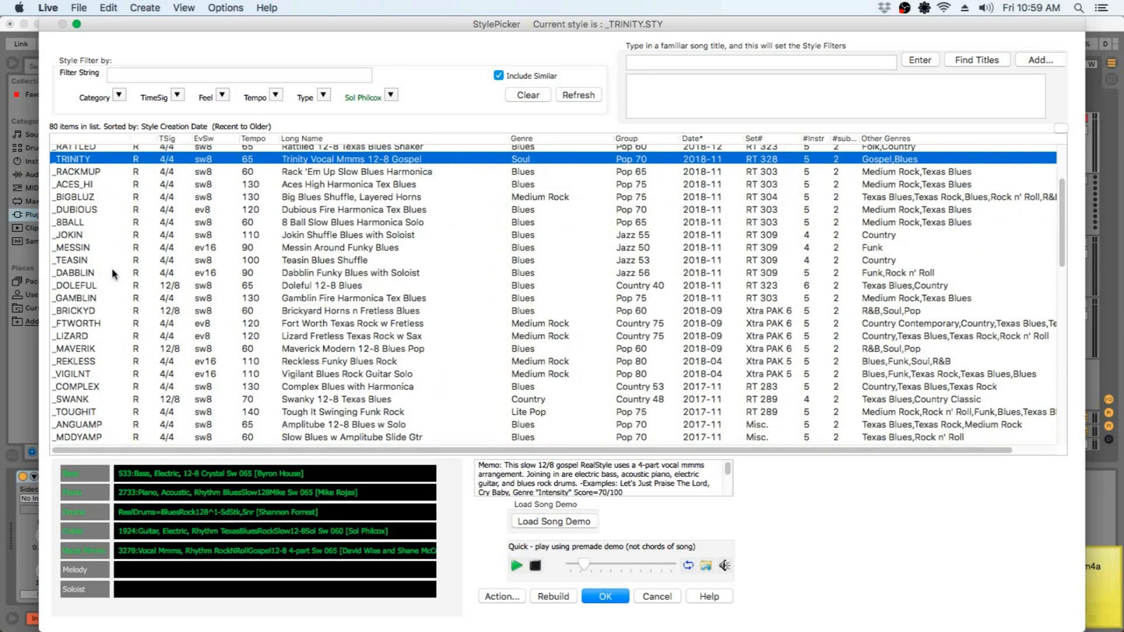
click(89, 174)
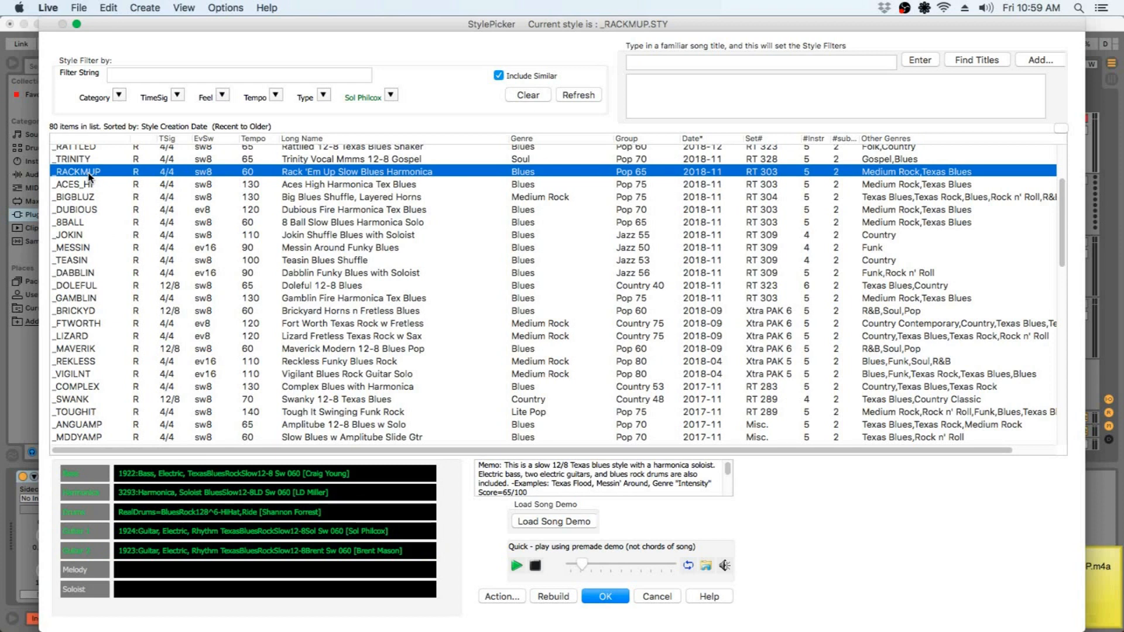
click(79, 210)
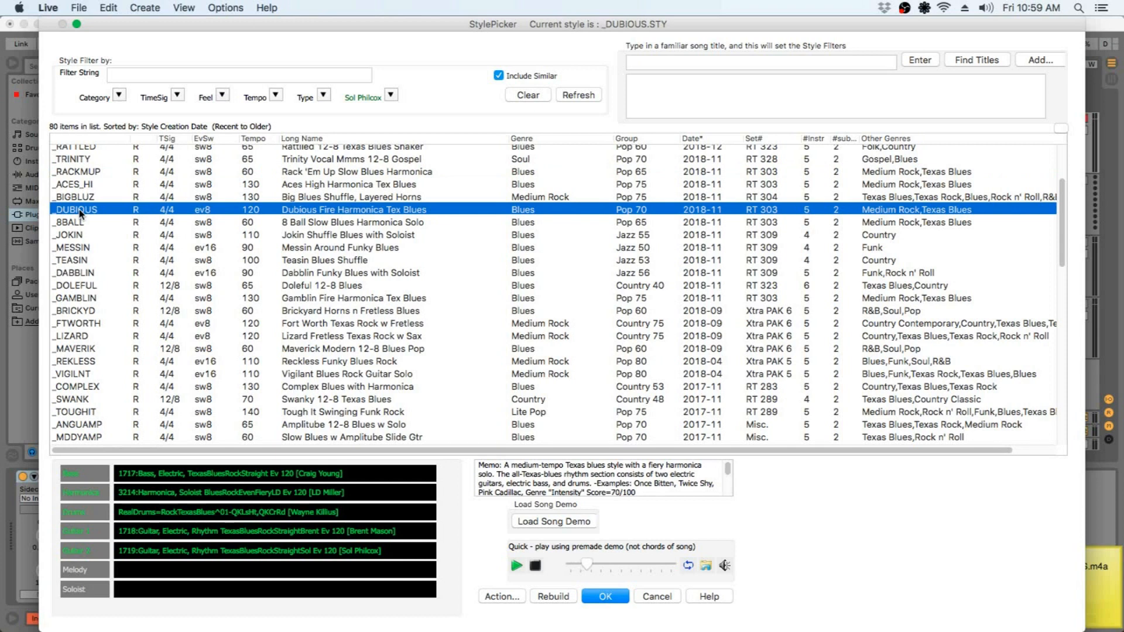
click(74, 249)
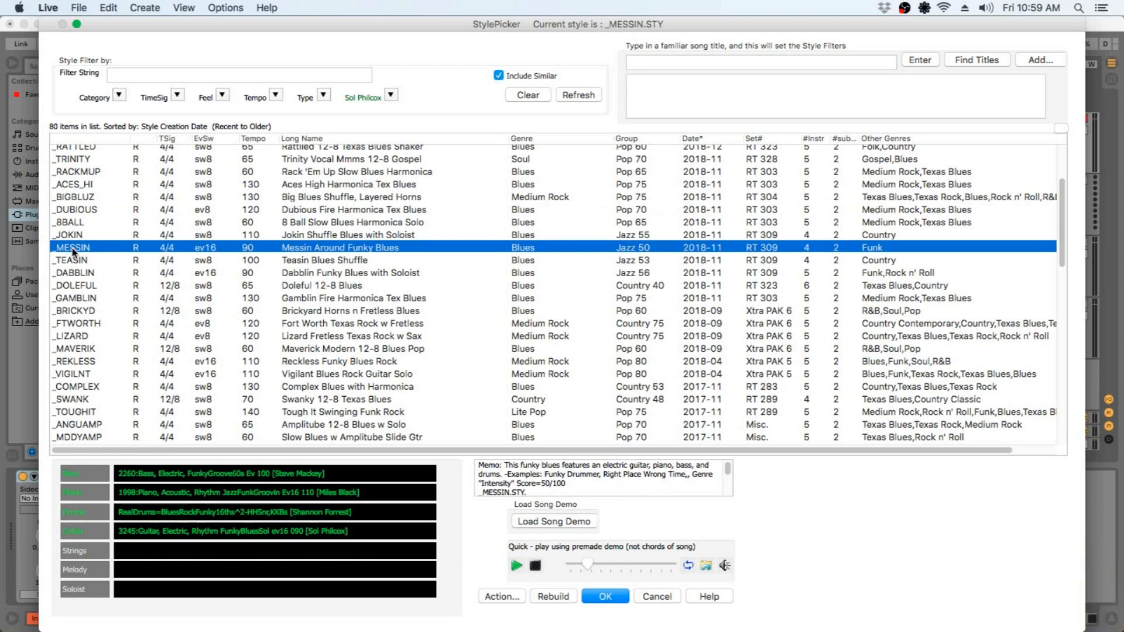
click(618, 596)
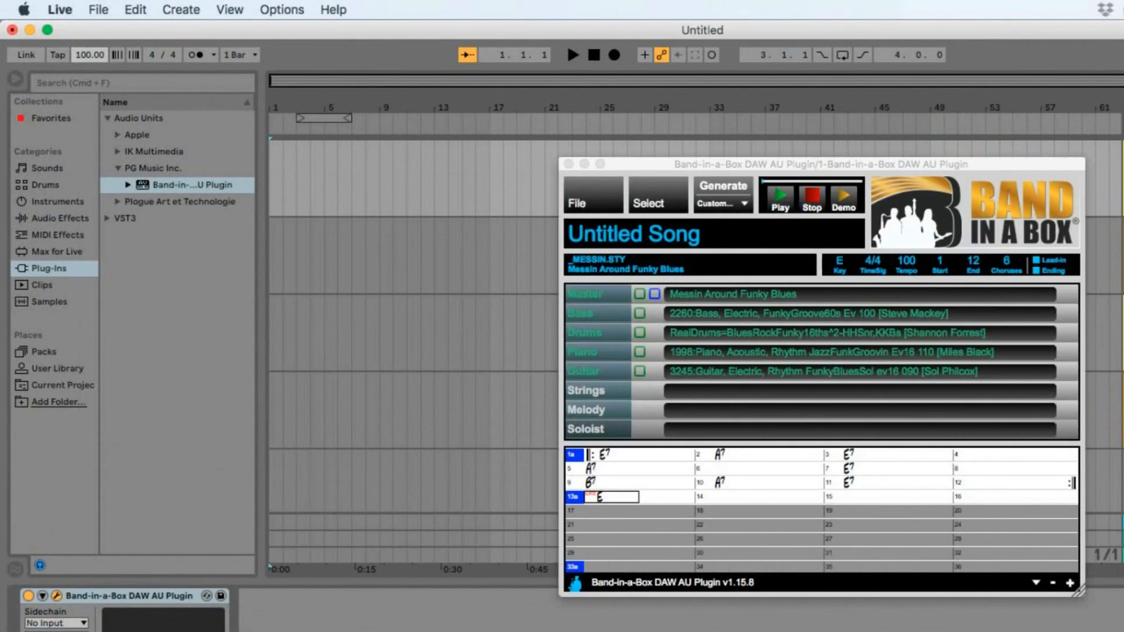
Step: Generate the song's tracks with the chosen style and bring them all into Live's arrangement as audio tracks
click(743, 190)
click(743, 187)
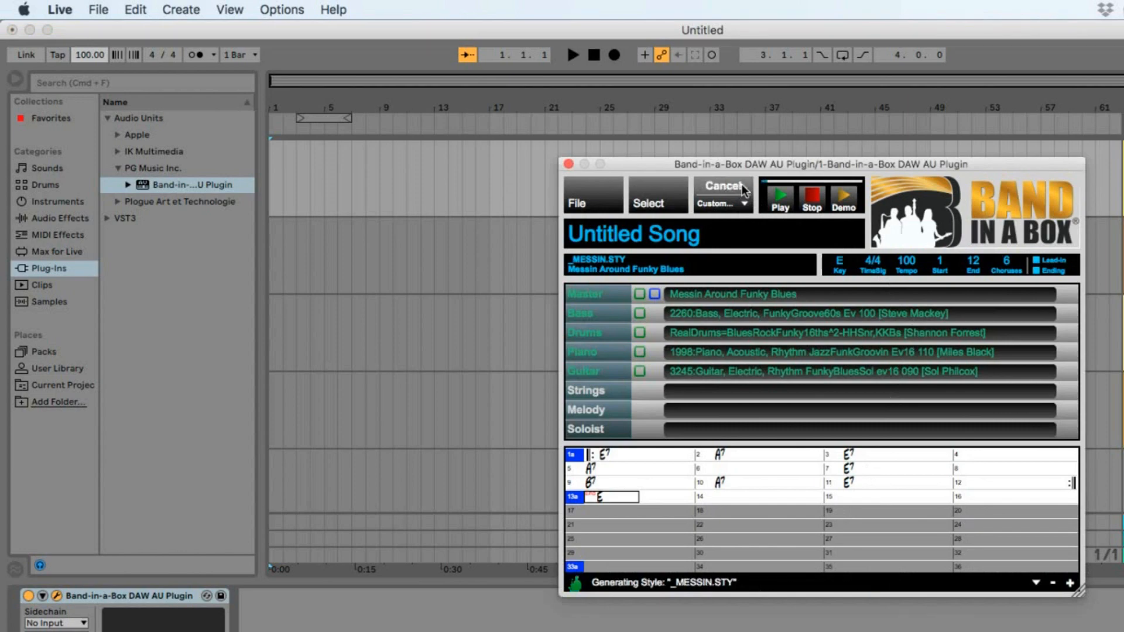
drag(584, 294, 268, 325)
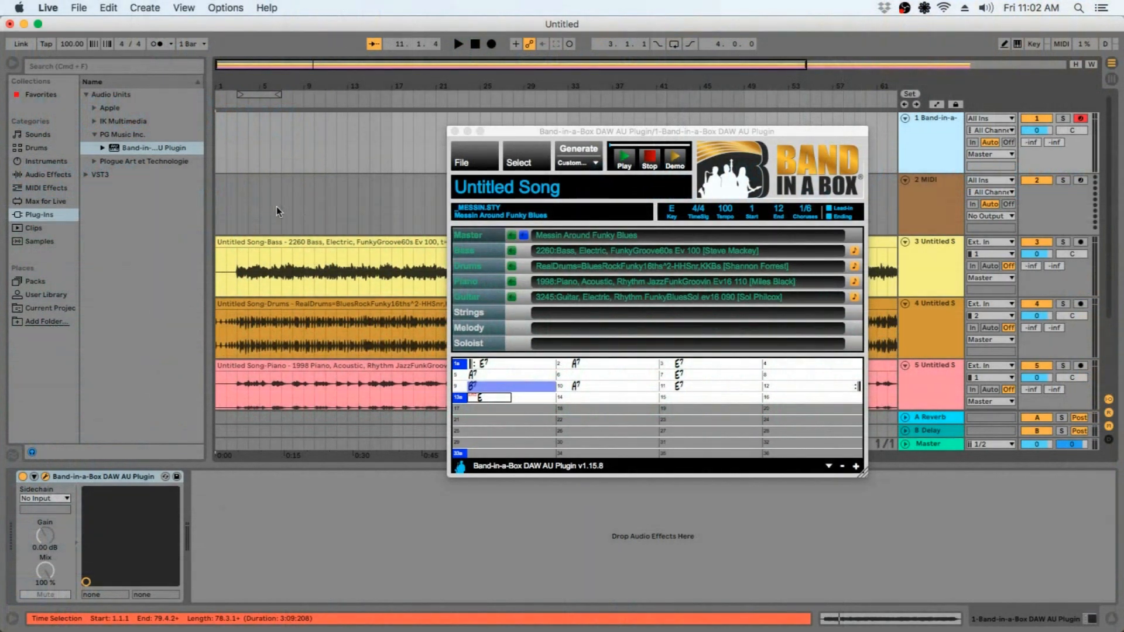
Step: Load the EP Faceplant instrument on the 2 MIDI track and place the generated piano part's MIDI on it
click(47, 161)
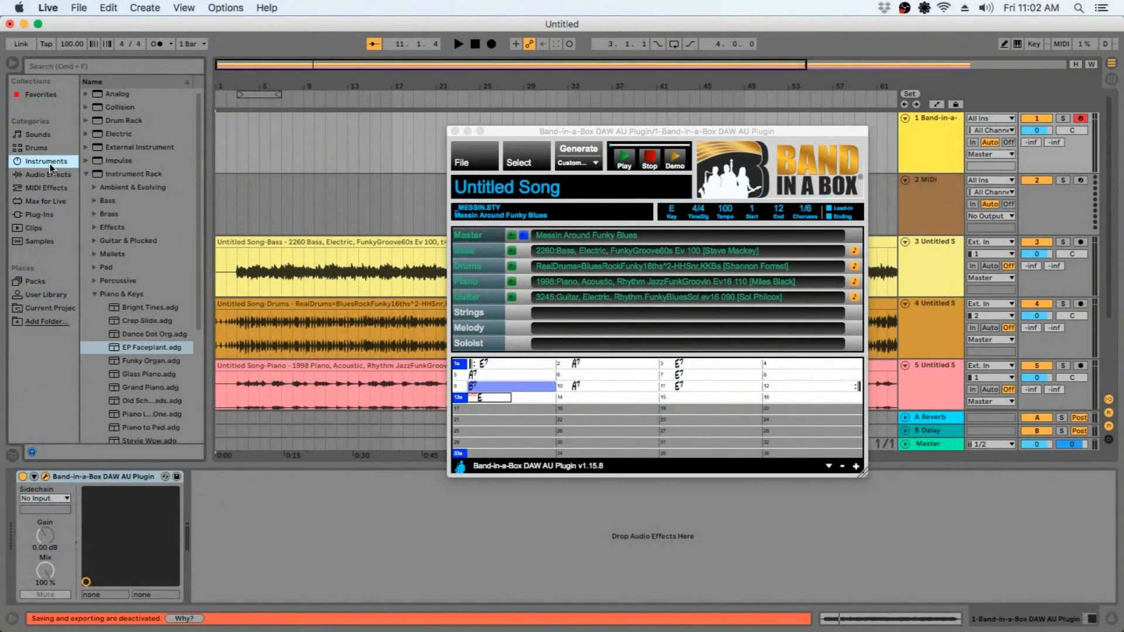
drag(131, 353, 219, 214)
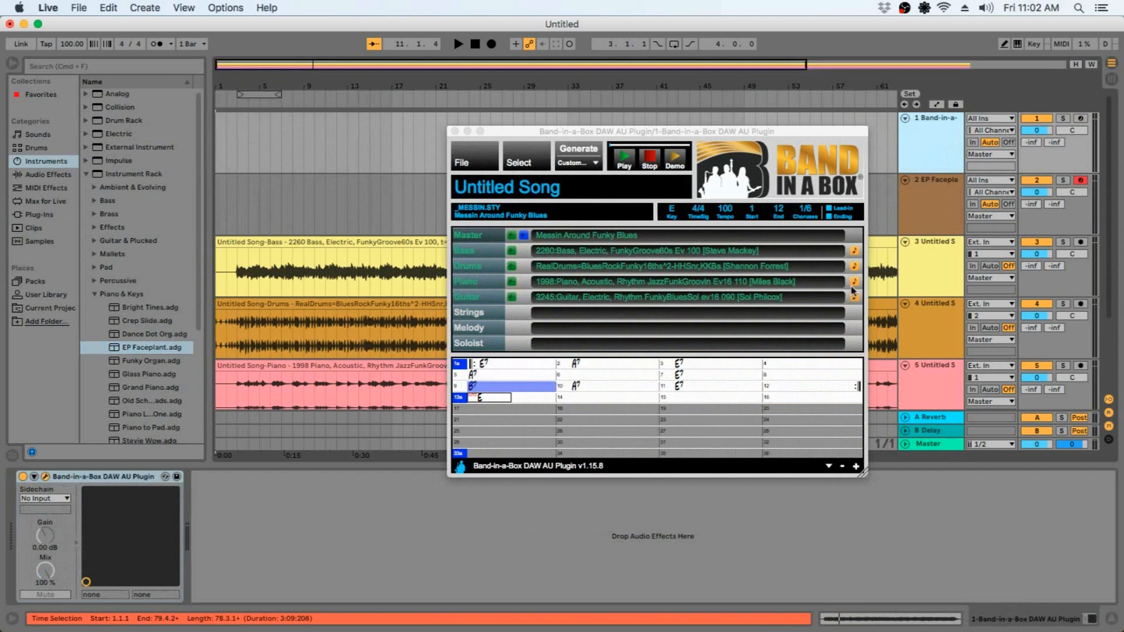
drag(854, 282, 339, 231)
drag(212, 205, 215, 208)
Step: Solo and play the EP Faceplant track while setting Reverb to 42 % and Tremolo Amount to 35.7 % and raising Bright
click(1062, 180)
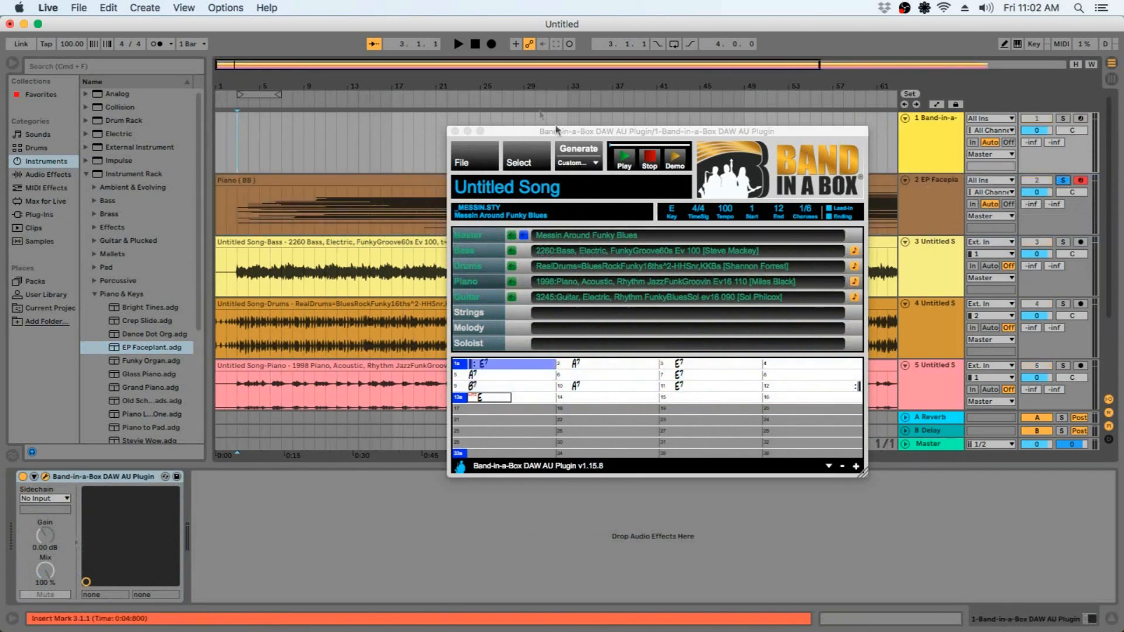
click(458, 44)
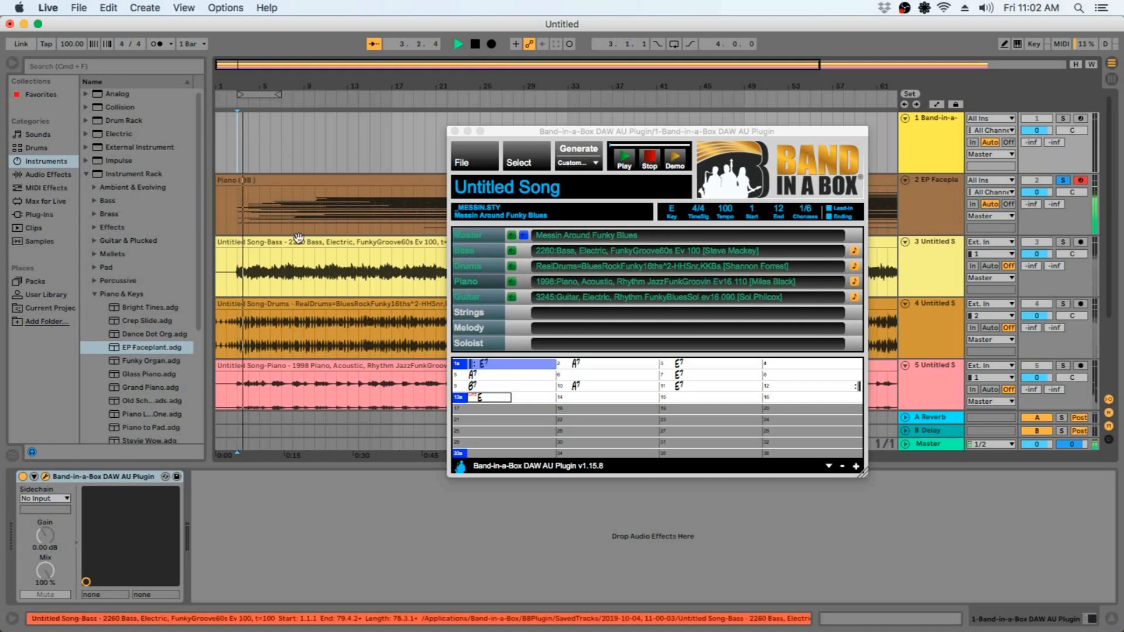
click(292, 205)
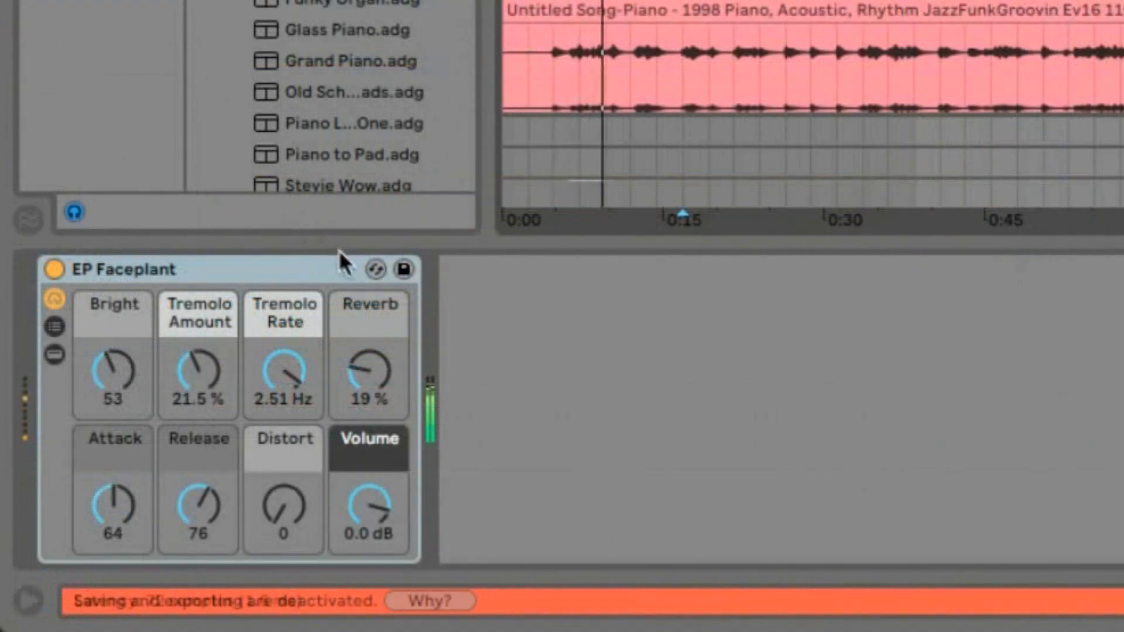
drag(359, 363, 359, 337)
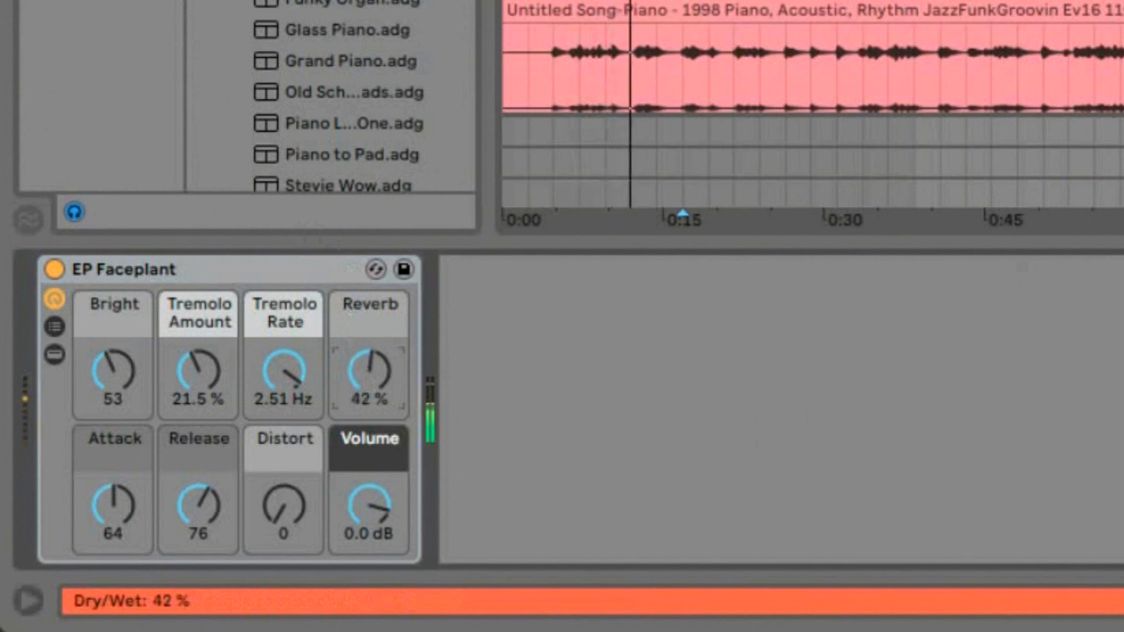
drag(211, 389, 211, 372)
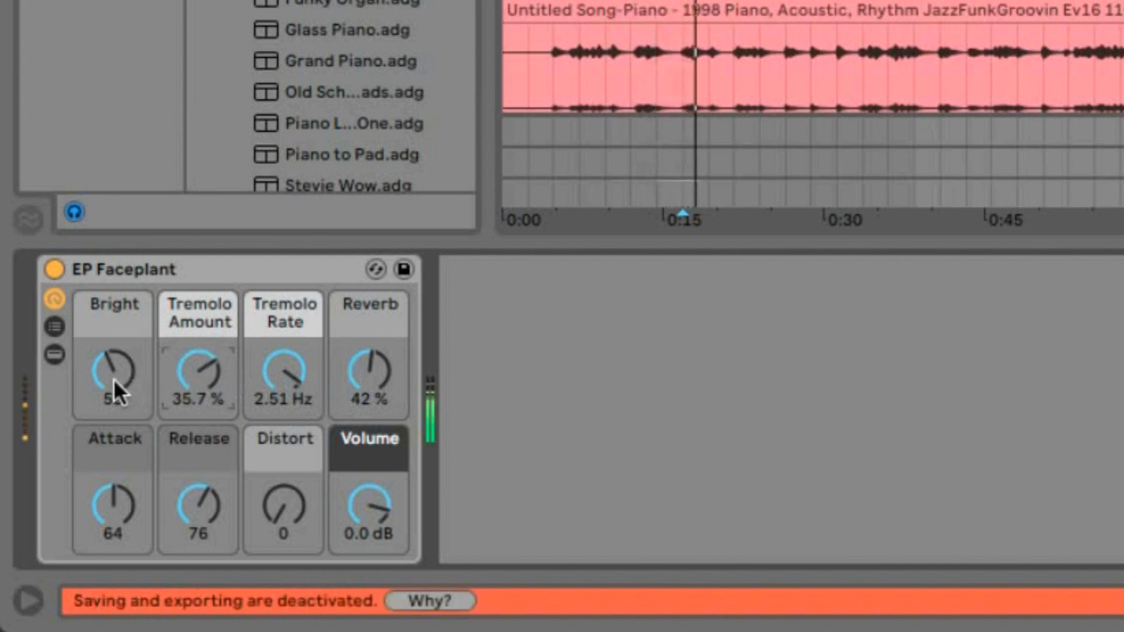
drag(114, 378, 114, 366)
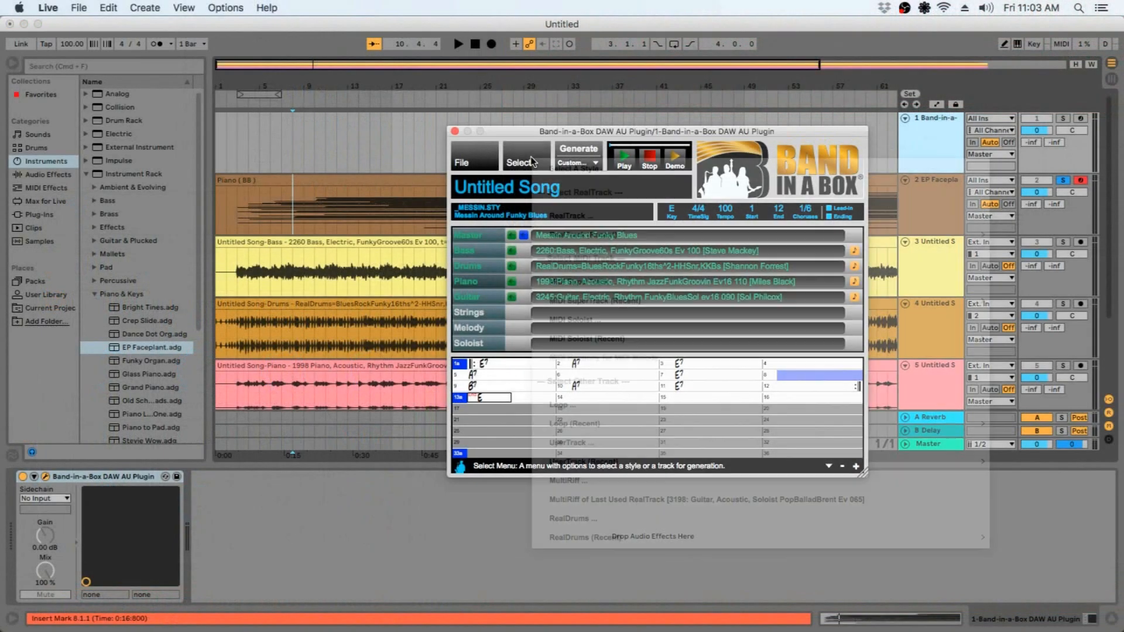
Step: Audition HipHop/Dirty South drum loops and add lay_back_91_drum_loop_1_a ev16.wav to the song as a loop track
click(530, 159)
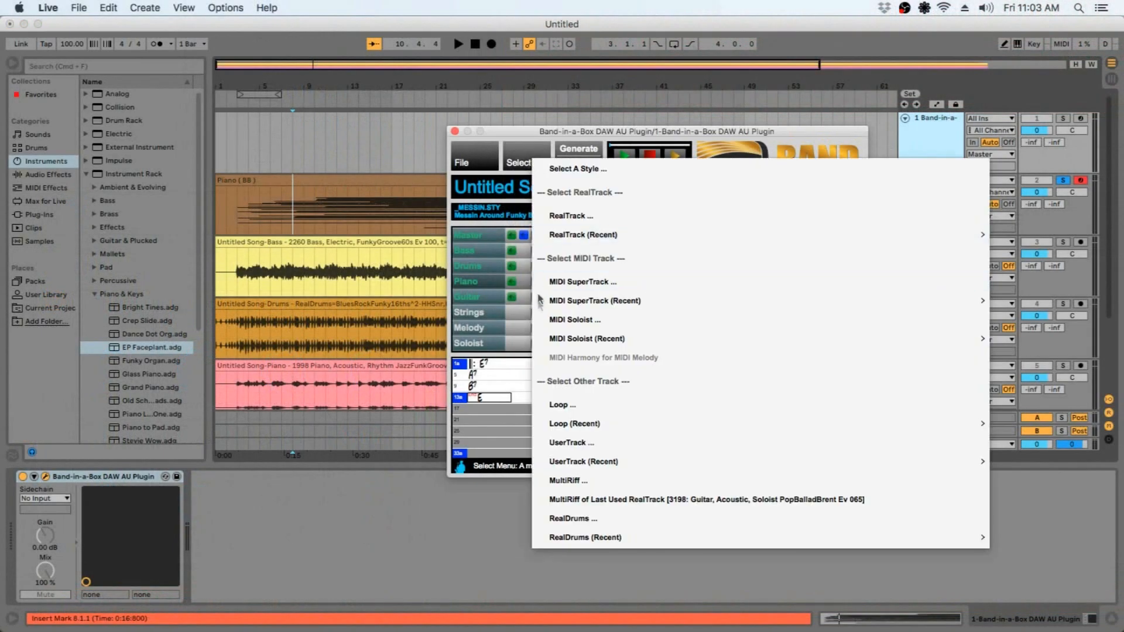
click(585, 405)
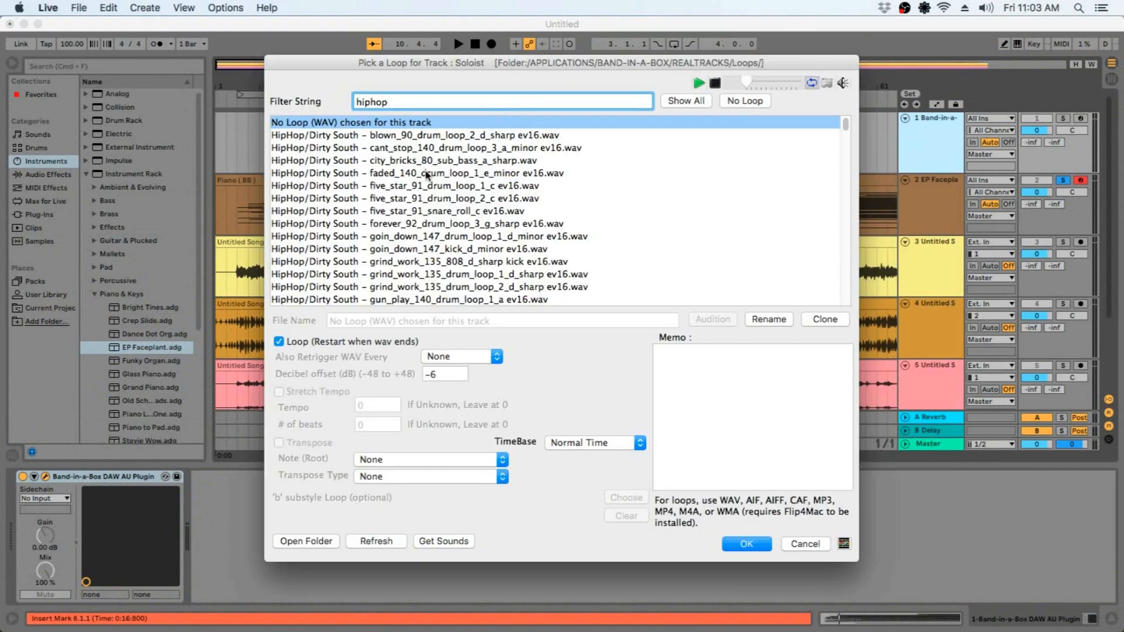
click(426, 174)
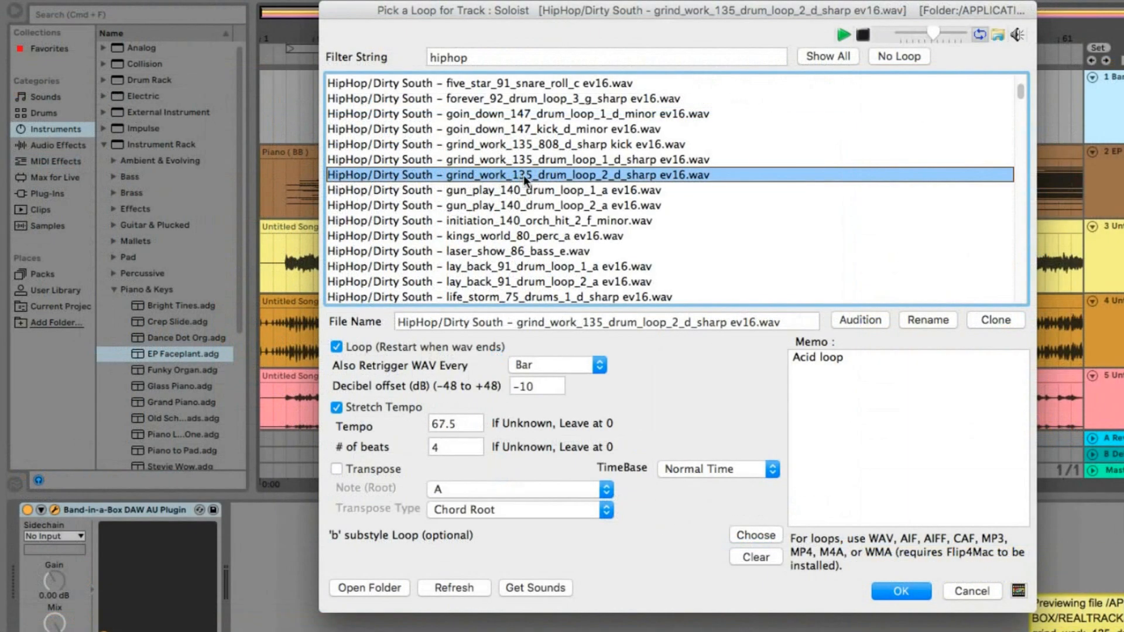
scroll(524, 178, down, 2)
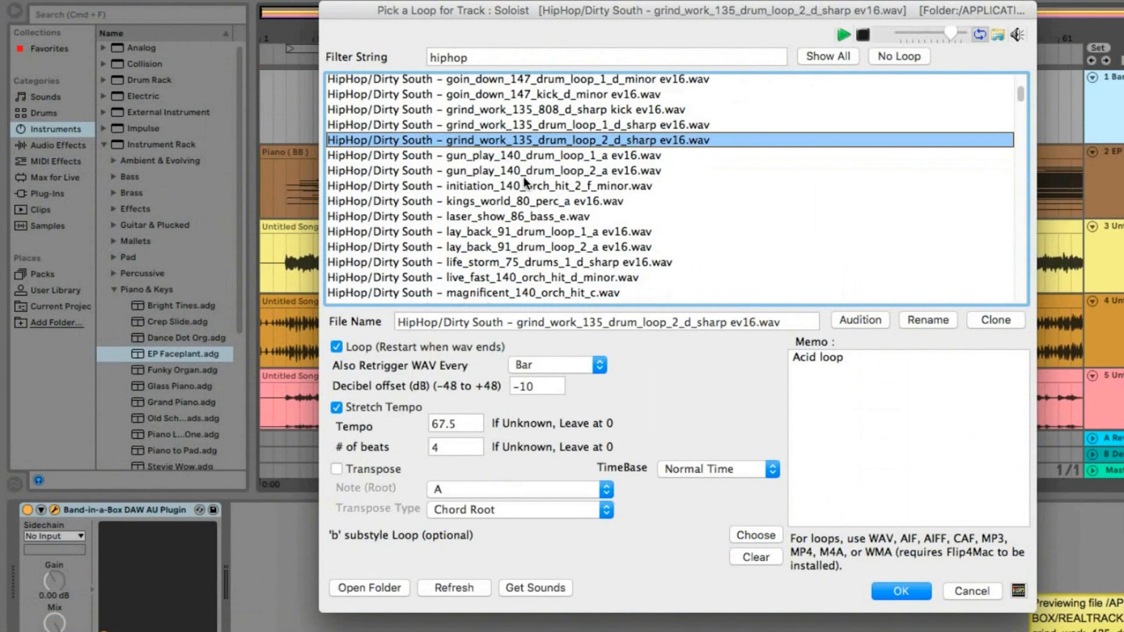
click(535, 232)
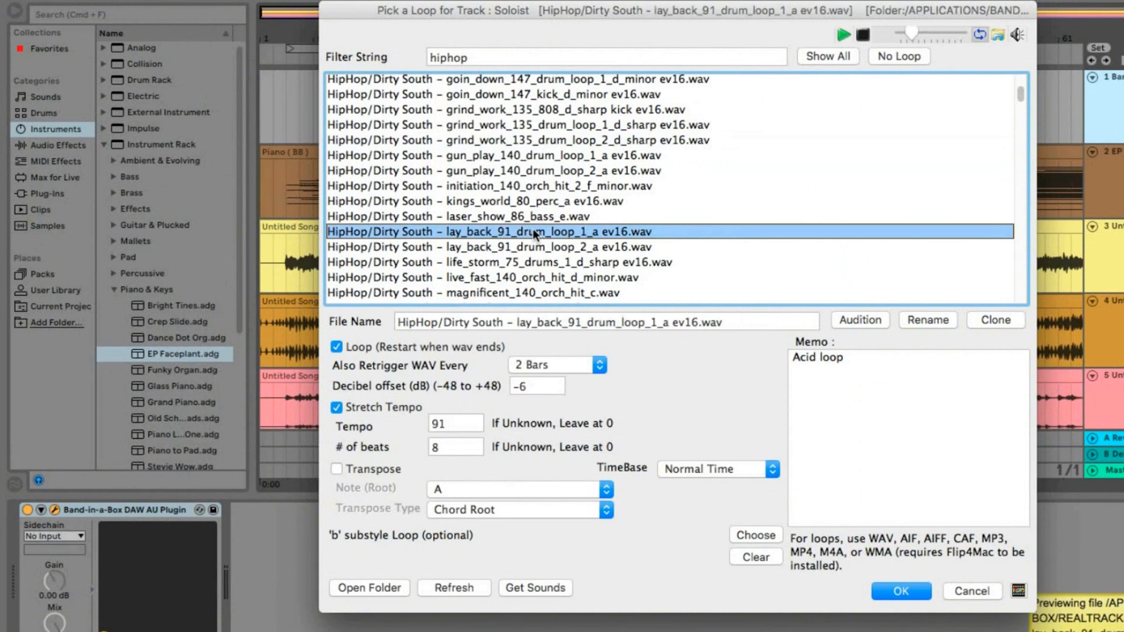
click(901, 591)
Step: Generate the loop track and bring its audio into Live's arrangement as a new track below the guitar
click(469, 233)
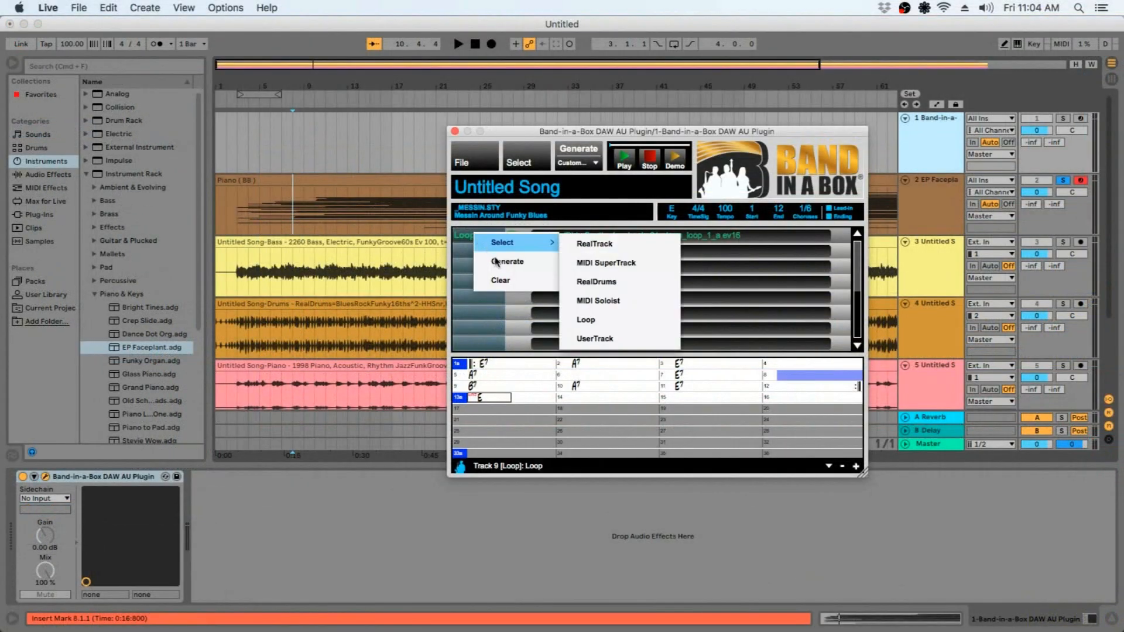
click(496, 261)
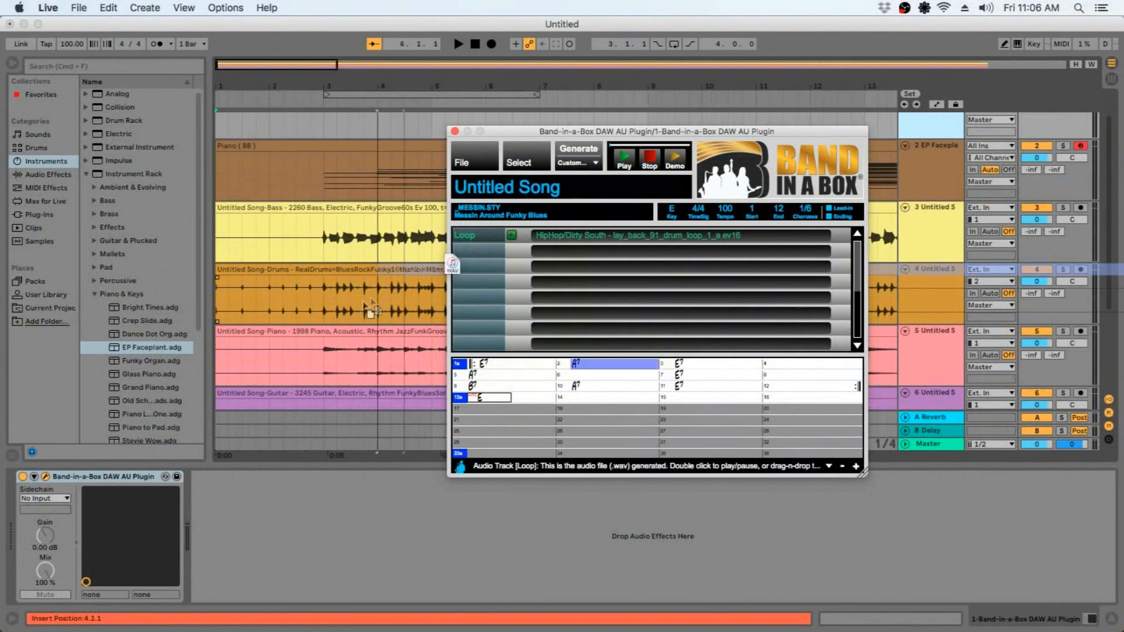
drag(585, 235, 226, 384)
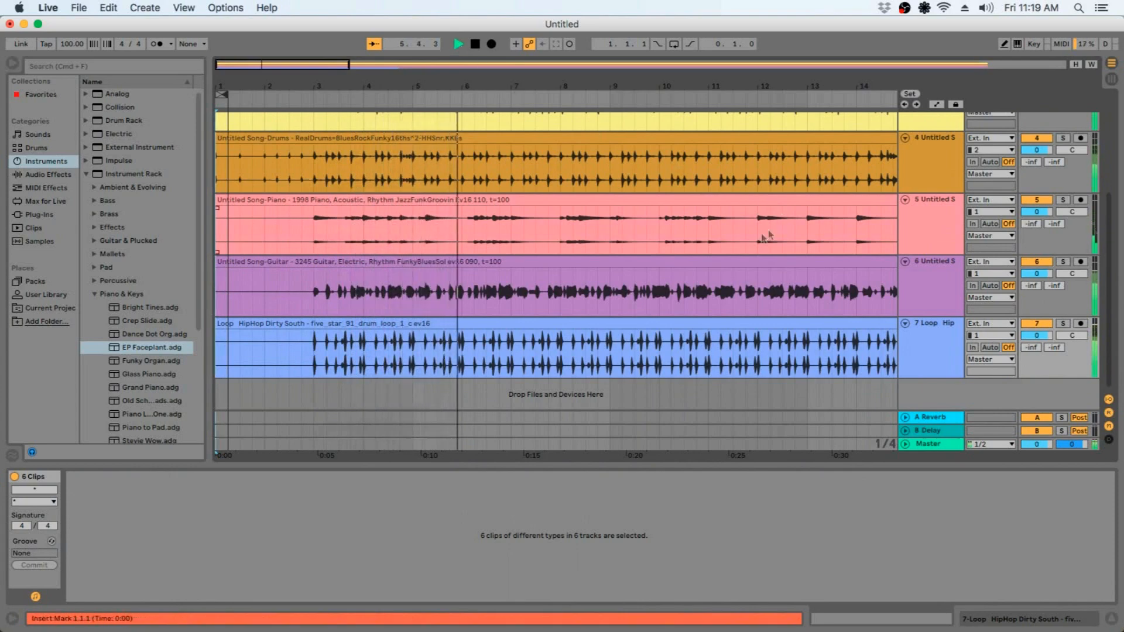
scroll(662, 247, up, 4)
scroll(653, 246, up, 2)
scroll(646, 245, down, 5)
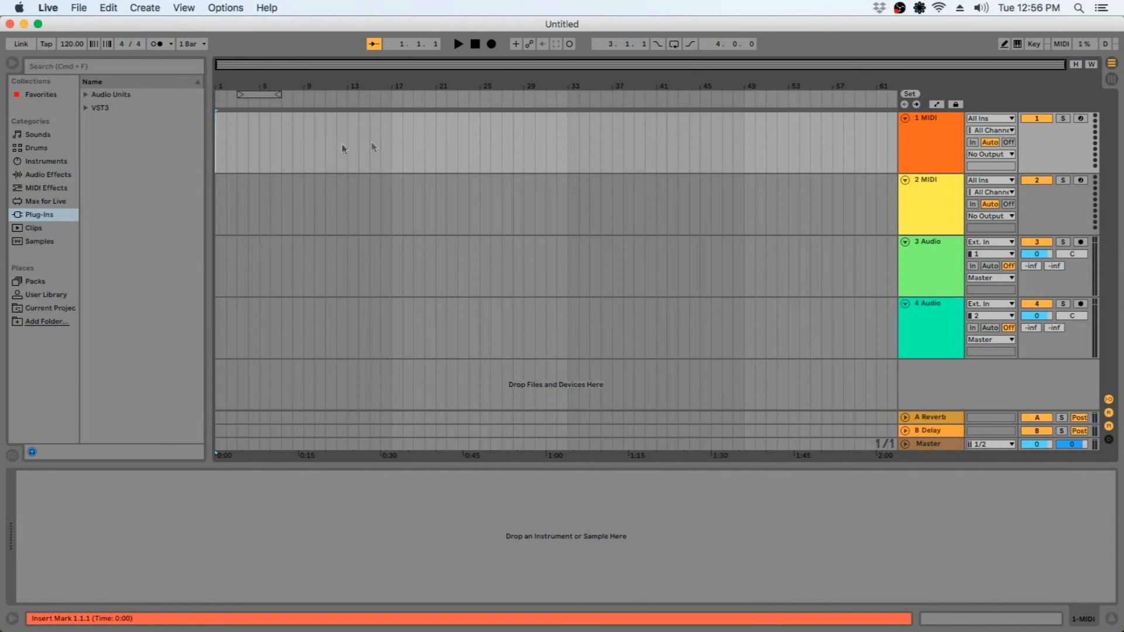
Step: Insert PG Music's Band-in-a-Box VST3 plugin on the 1 MIDI track in Session View and move its window clear of the tracks
click(86, 109)
click(94, 122)
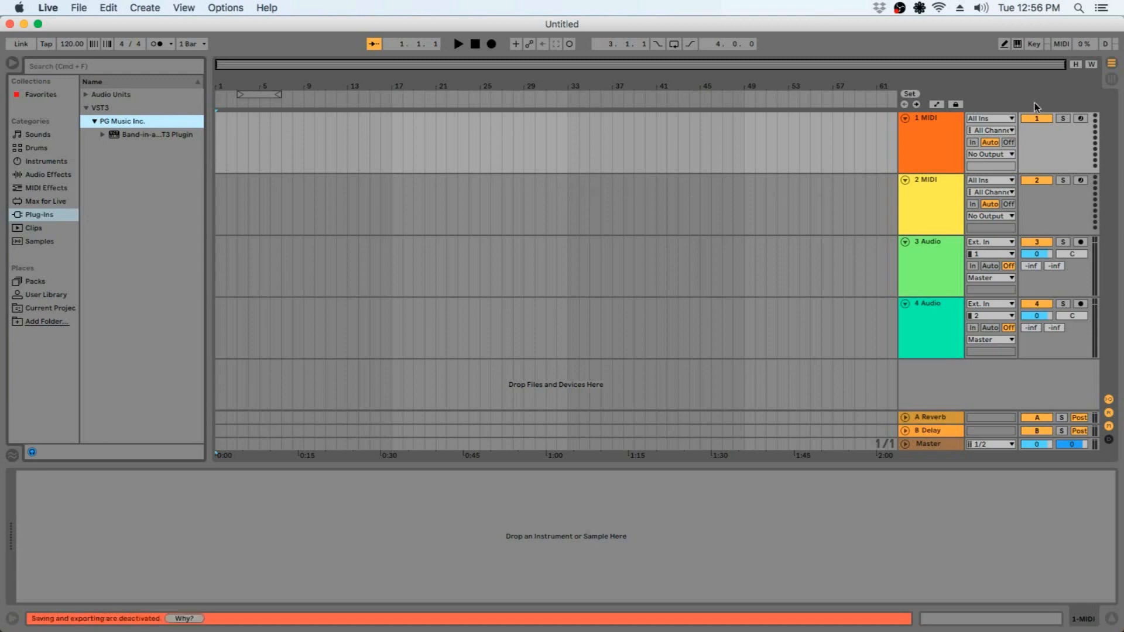
click(1111, 80)
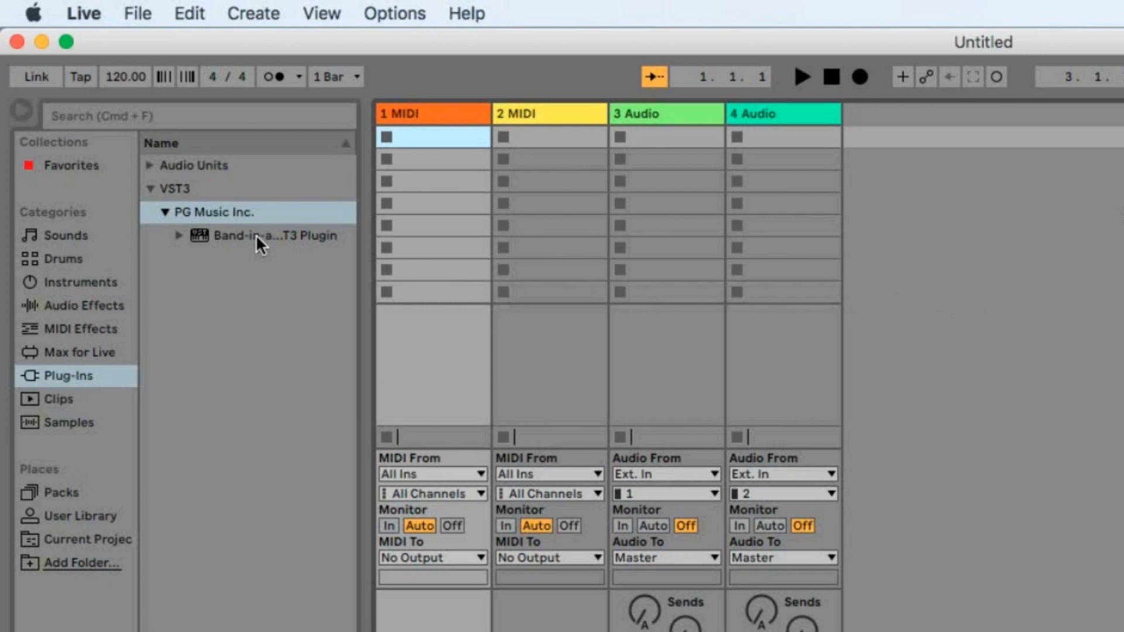
drag(255, 234, 412, 160)
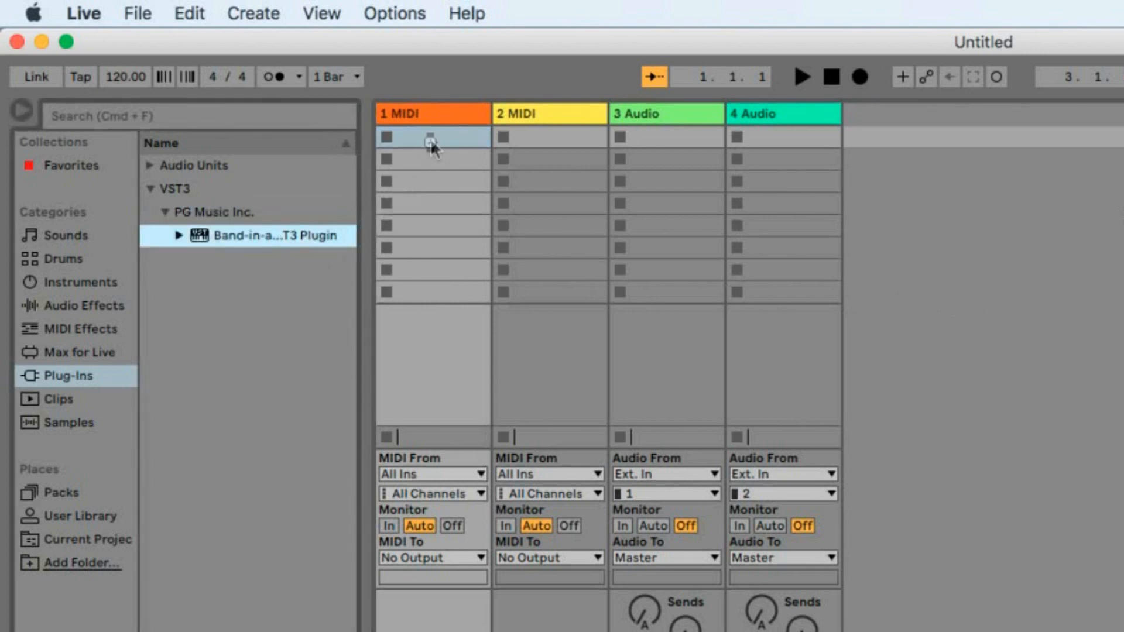
drag(236, 58, 694, 107)
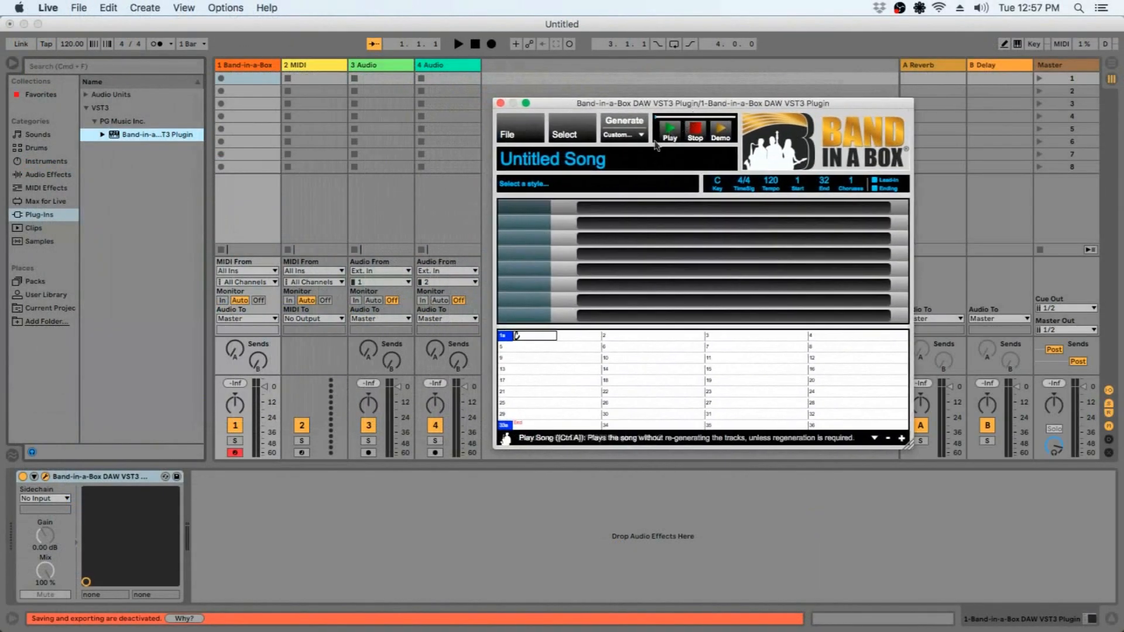
Step: Load the _BABYBLU.STY style and set up the song with the ending off and the end bar at 5
click(539, 188)
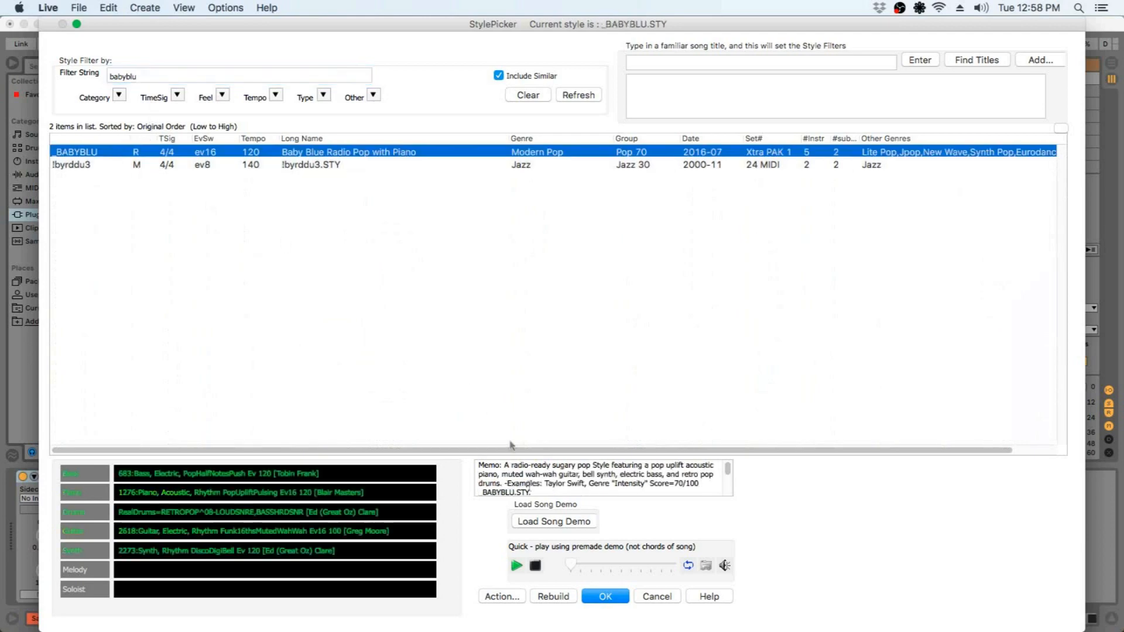
click(605, 596)
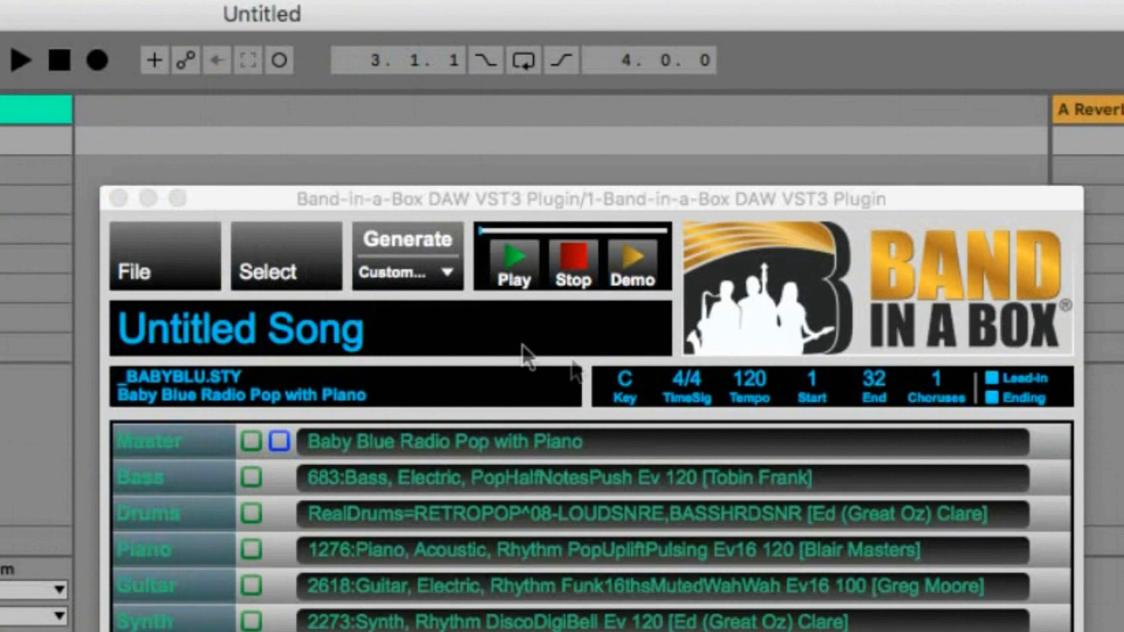
click(990, 391)
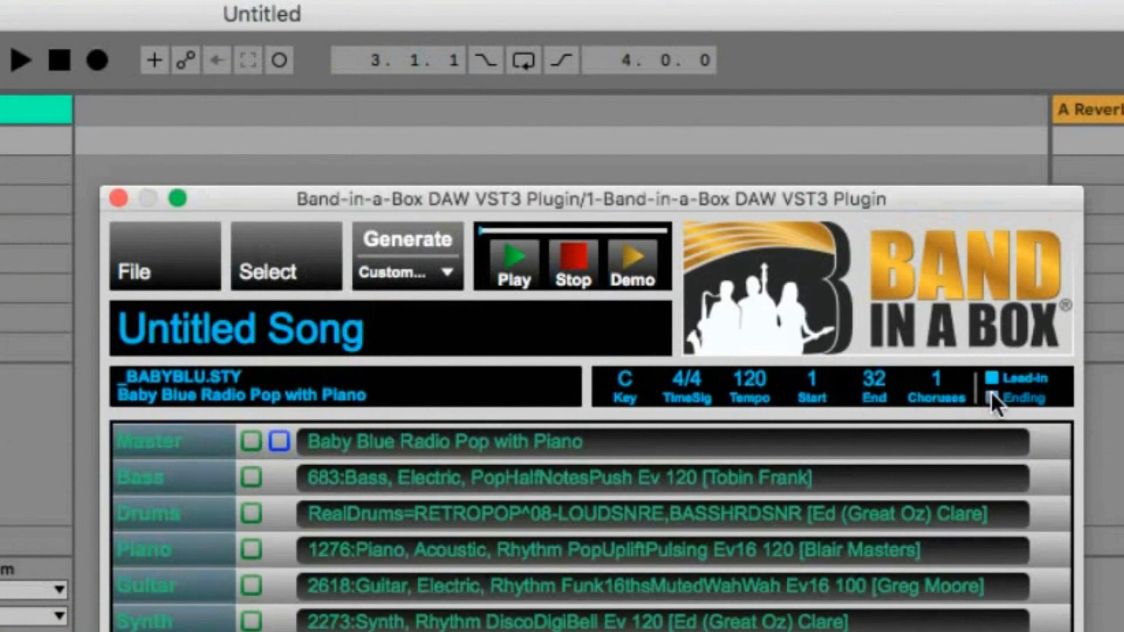
click(874, 386)
text(5)
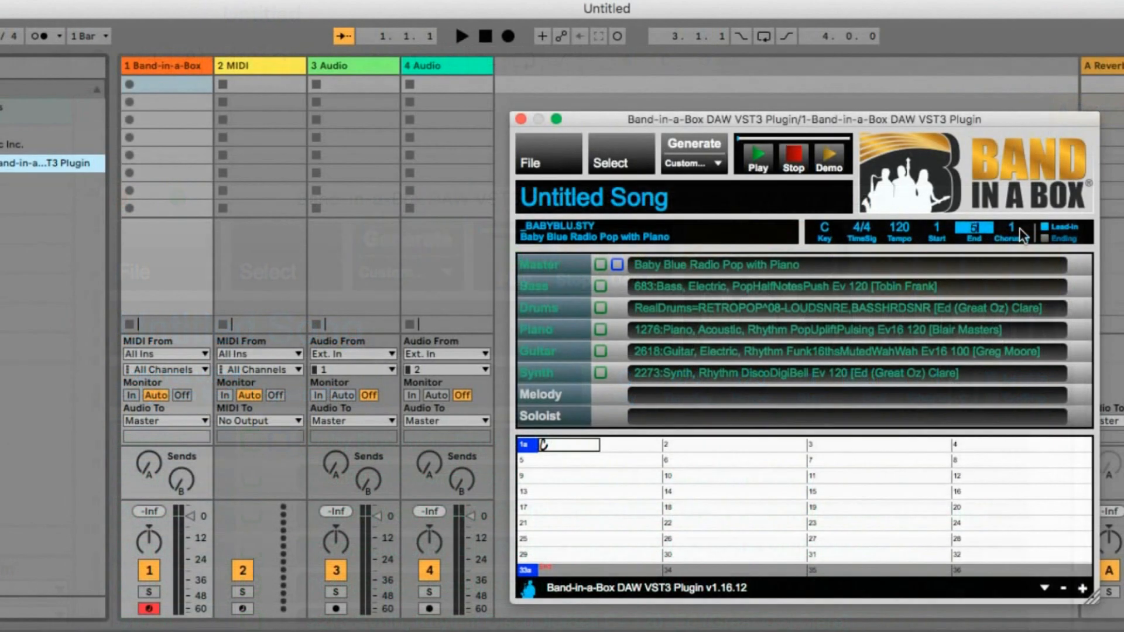
key(Return)
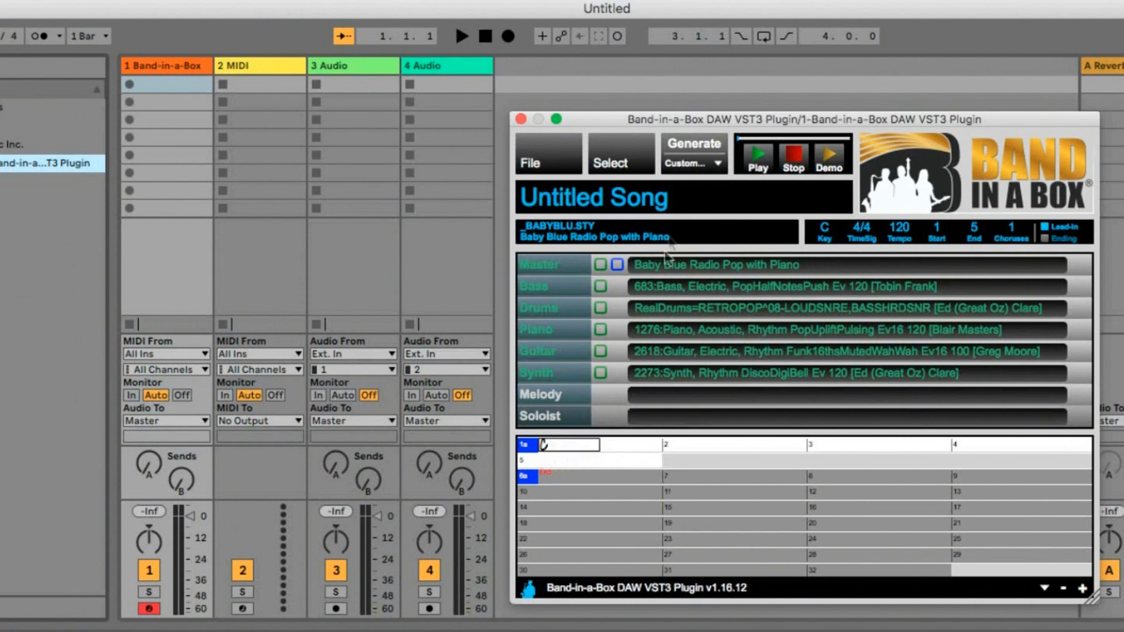
Step: Generate the C chord tracks and place all their audio clips in the first scene, starting at track 3
click(685, 148)
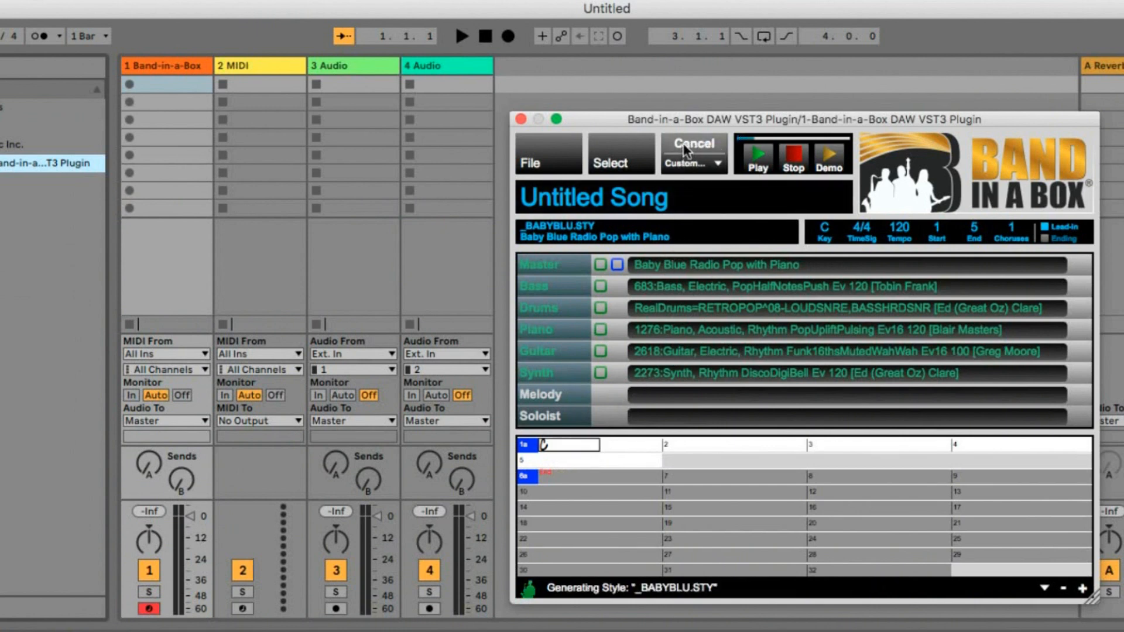
drag(617, 265, 341, 85)
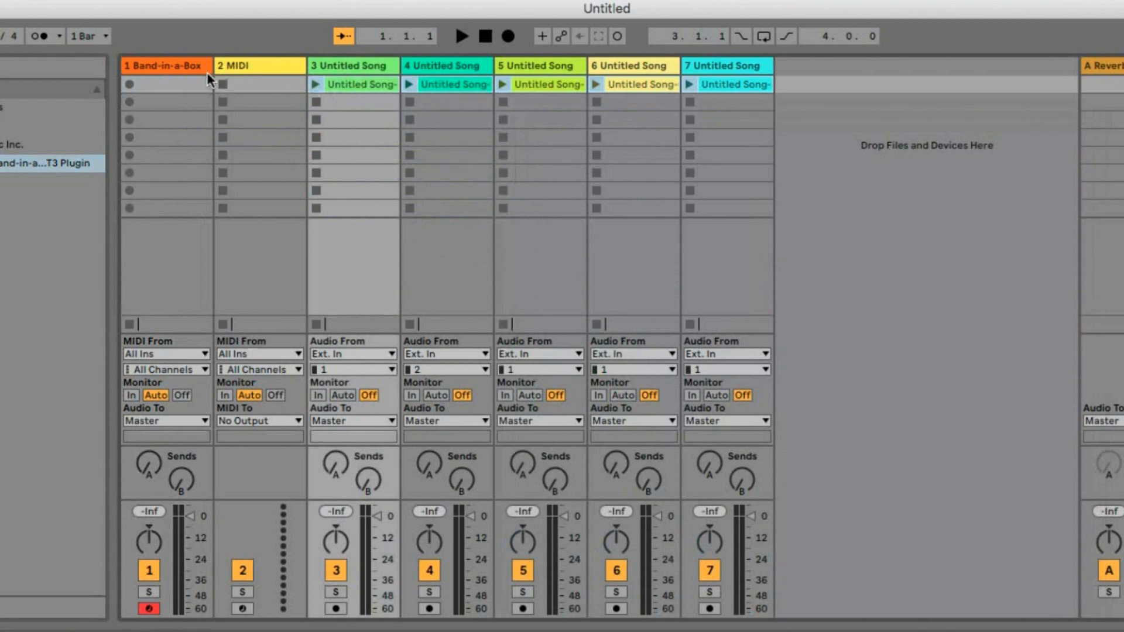
Step: Change the bar 1 chord to Am, regenerate, and place all the audio clips in the second scene from track 3
click(180, 68)
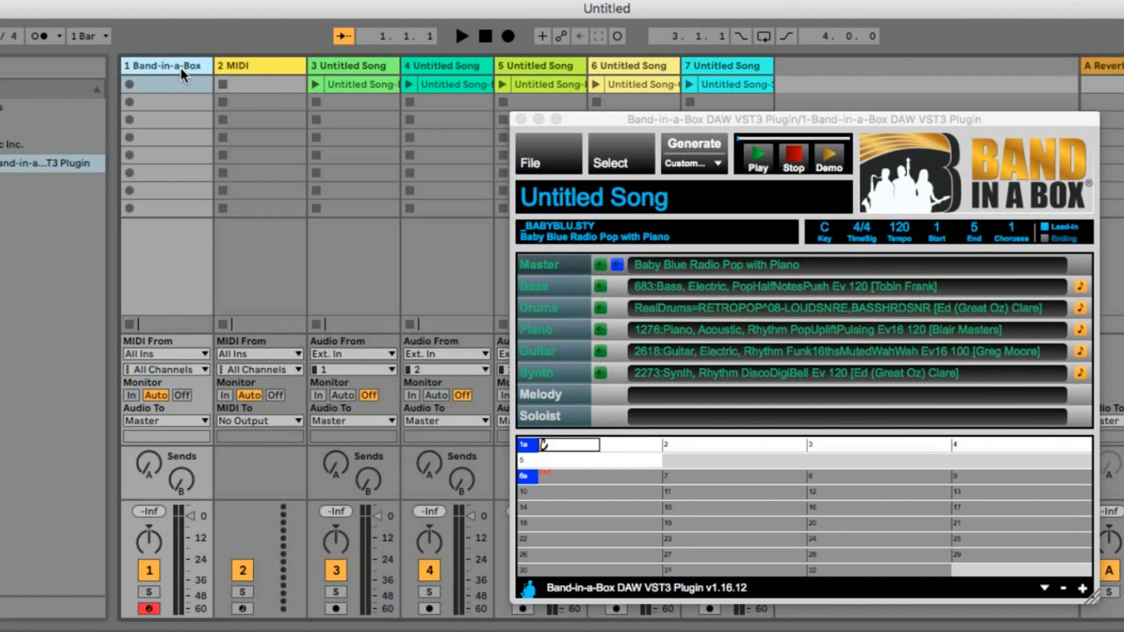
click(573, 453)
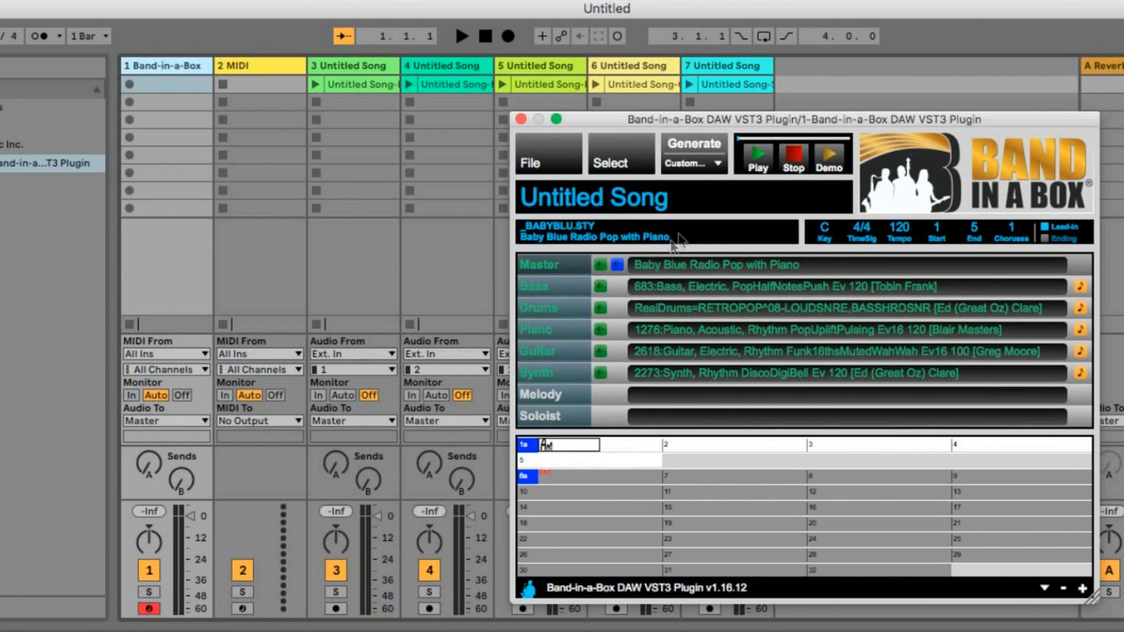
click(697, 147)
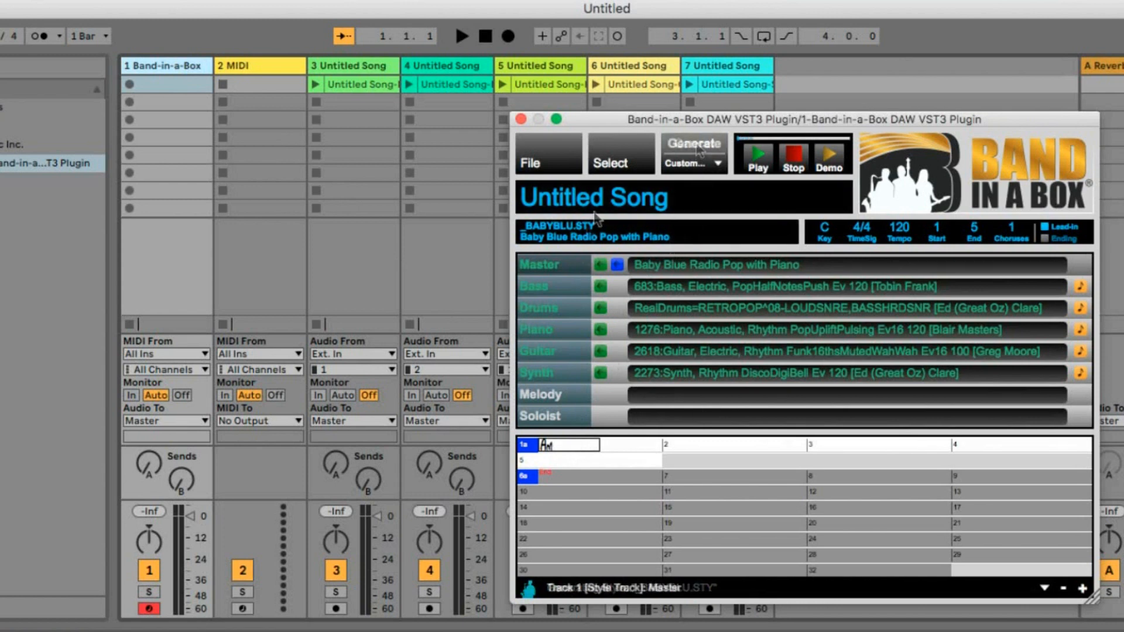
drag(618, 265, 376, 106)
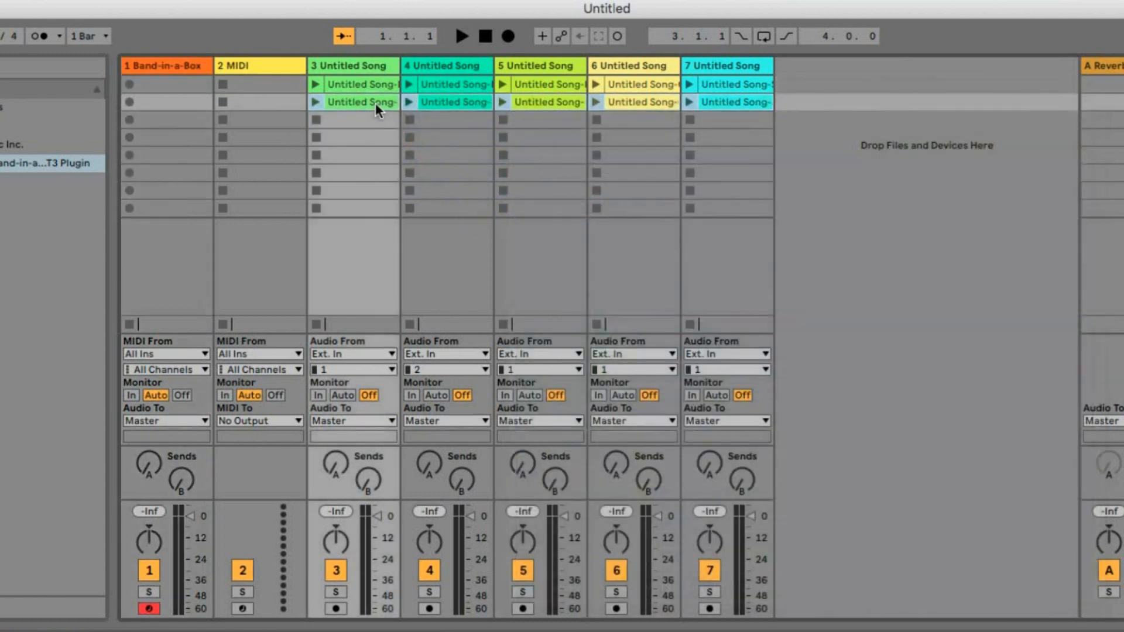
Step: Change the bar 1 chord to F, regenerate, and place all the audio clips in the third scene from track 3
click(196, 66)
click(562, 445)
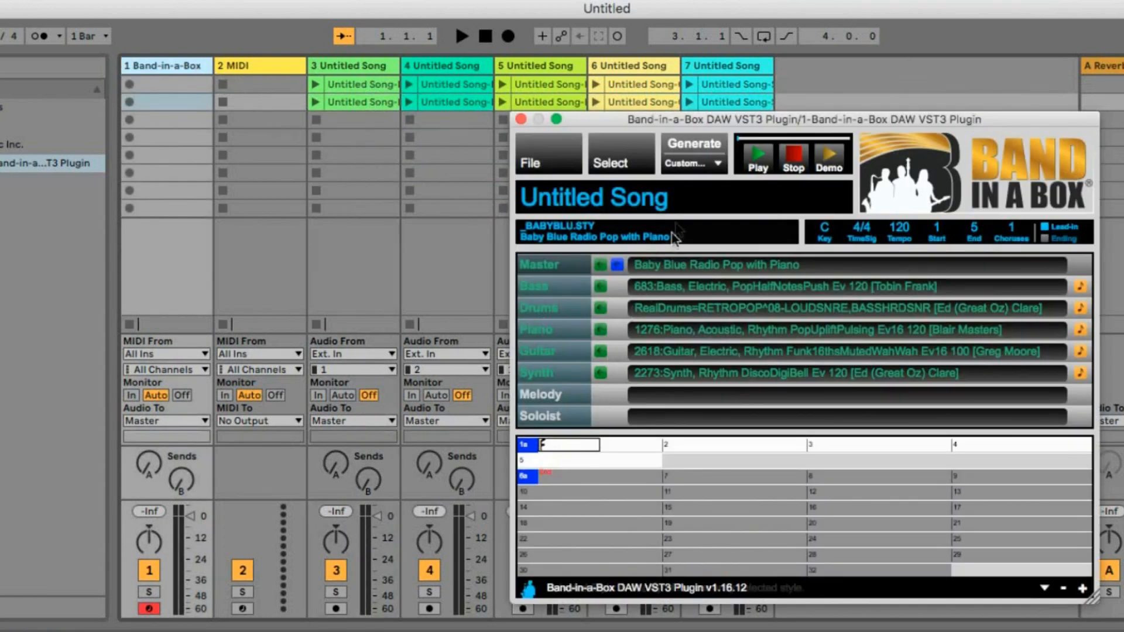
click(688, 149)
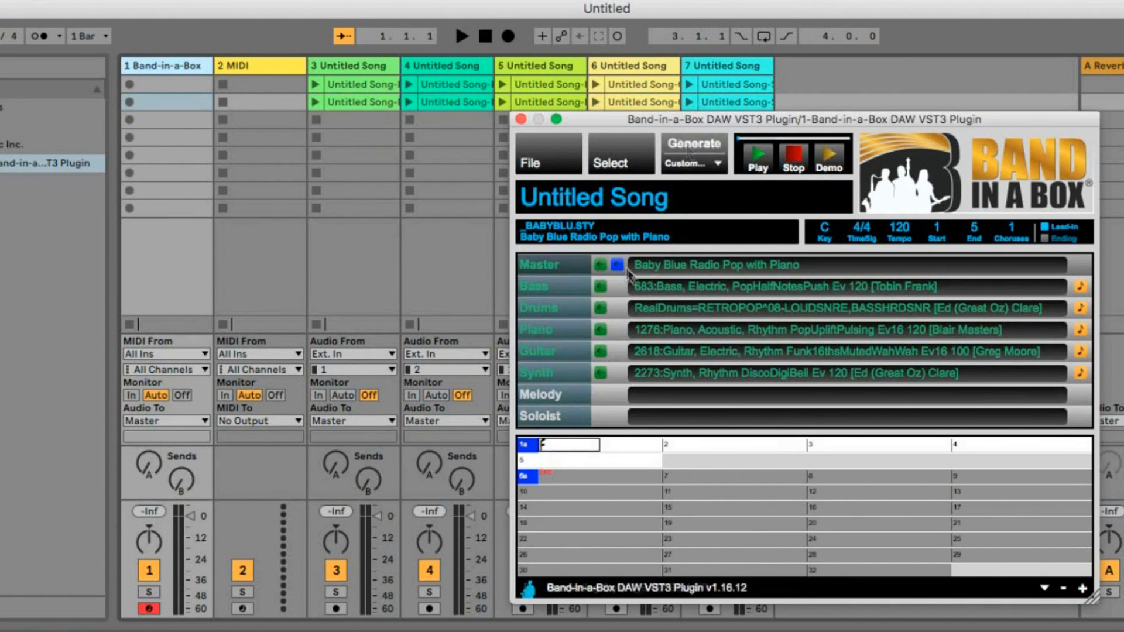
drag(600, 265, 355, 119)
Step: Change the bar 1 chord to G, regenerate, and place all the audio clips in the fourth scene from track 3
click(174, 65)
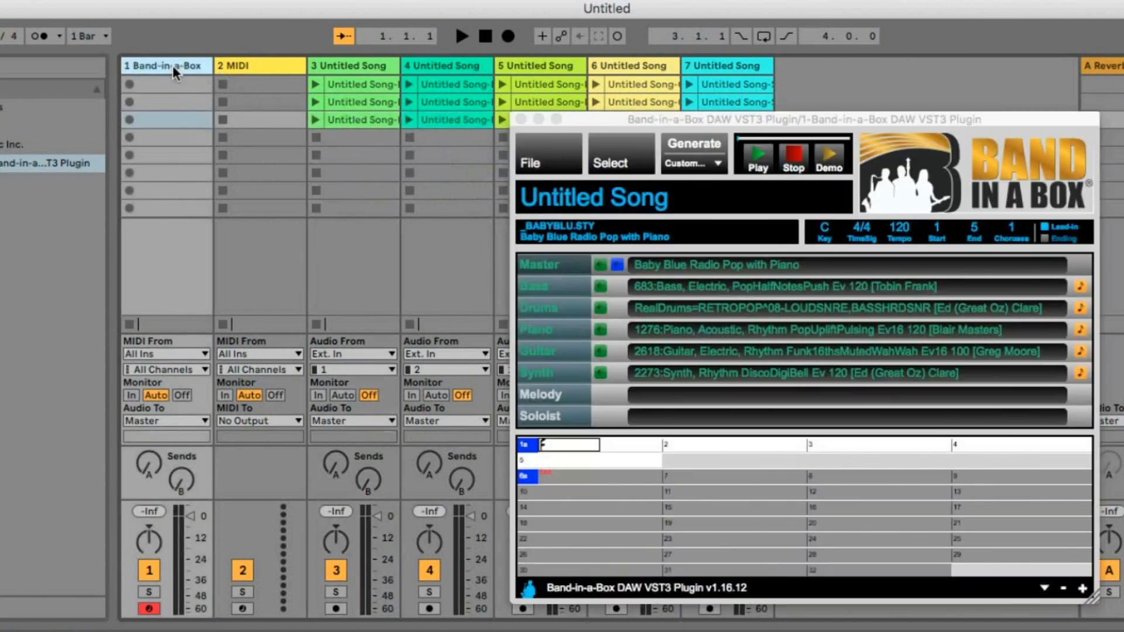
click(566, 445)
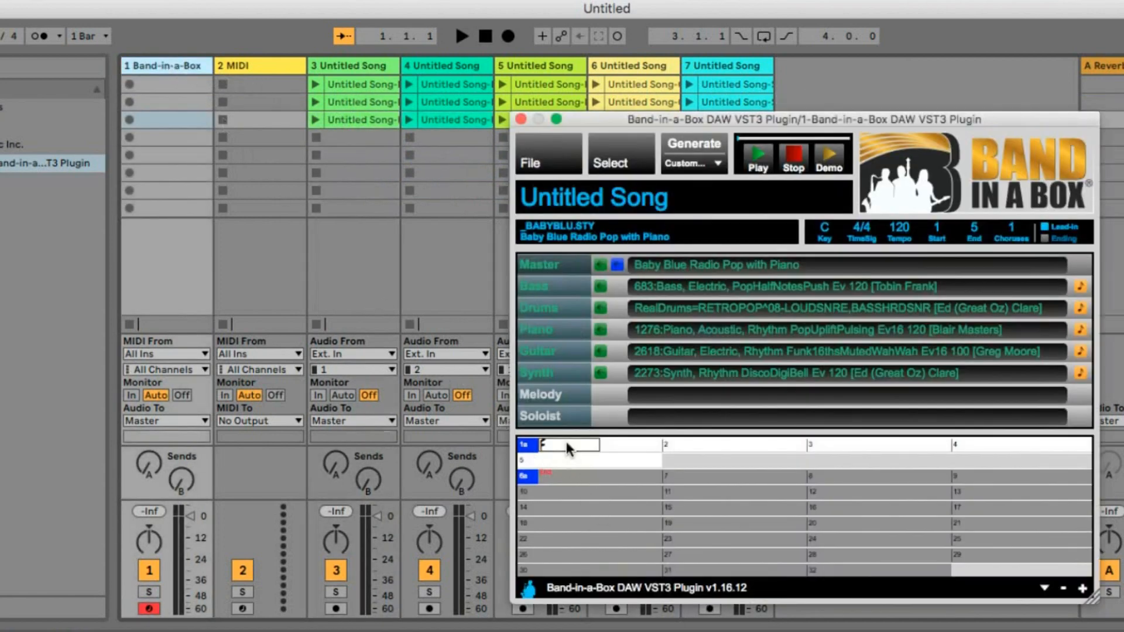
click(693, 146)
drag(617, 265, 359, 137)
Step: Turn on the song ending with the end bar at 1 and enter C chords in bars 1 and 2
click(181, 61)
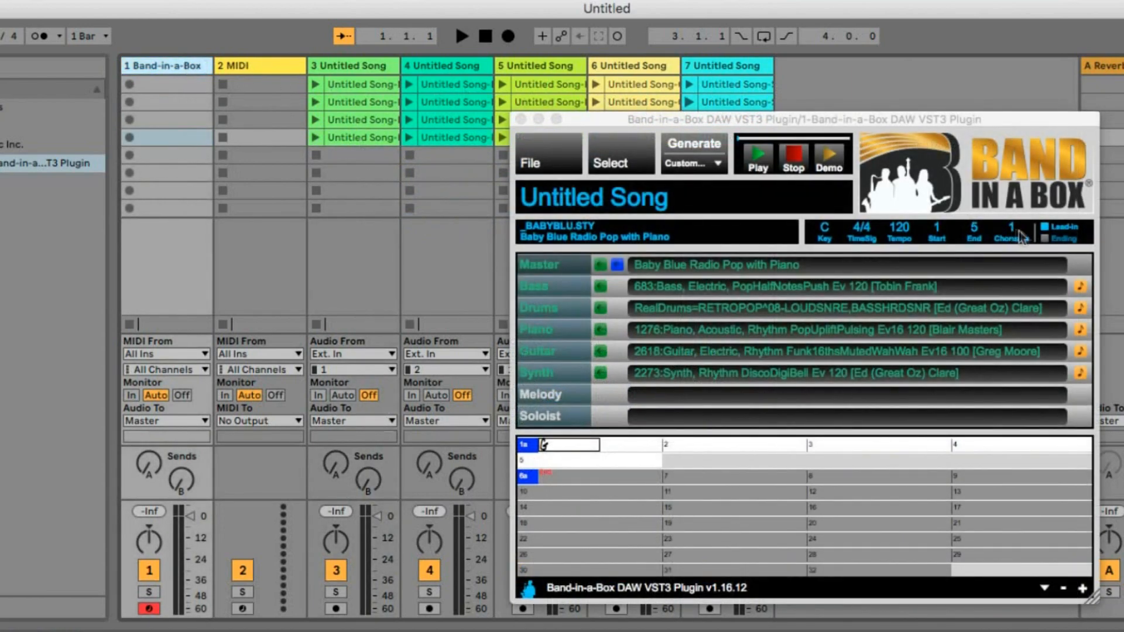
click(1045, 239)
click(978, 228)
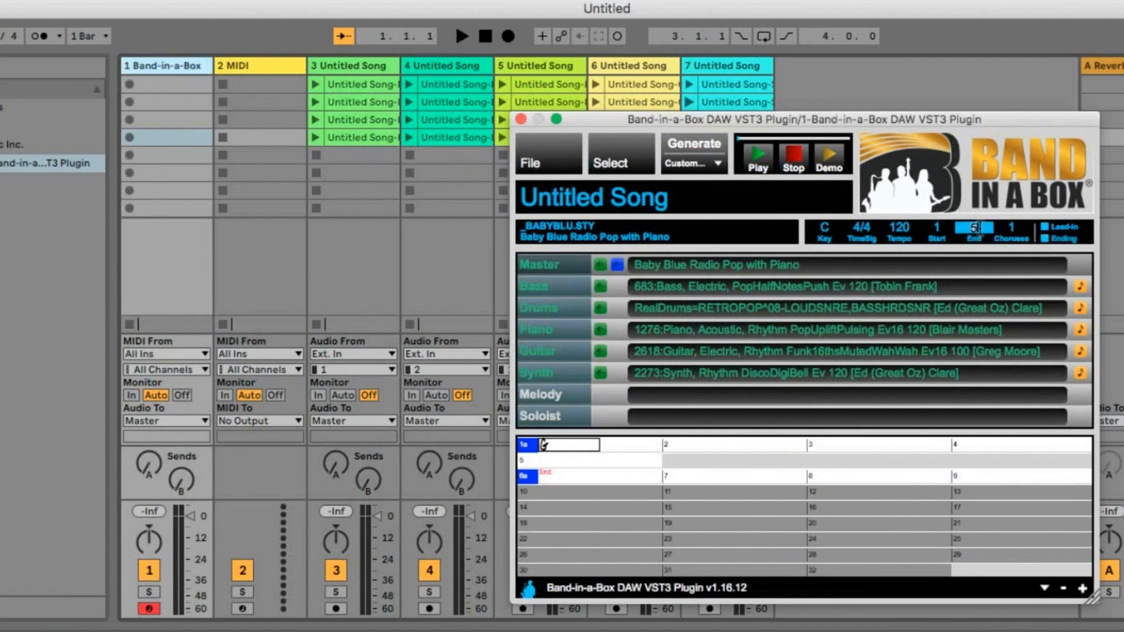
click(578, 448)
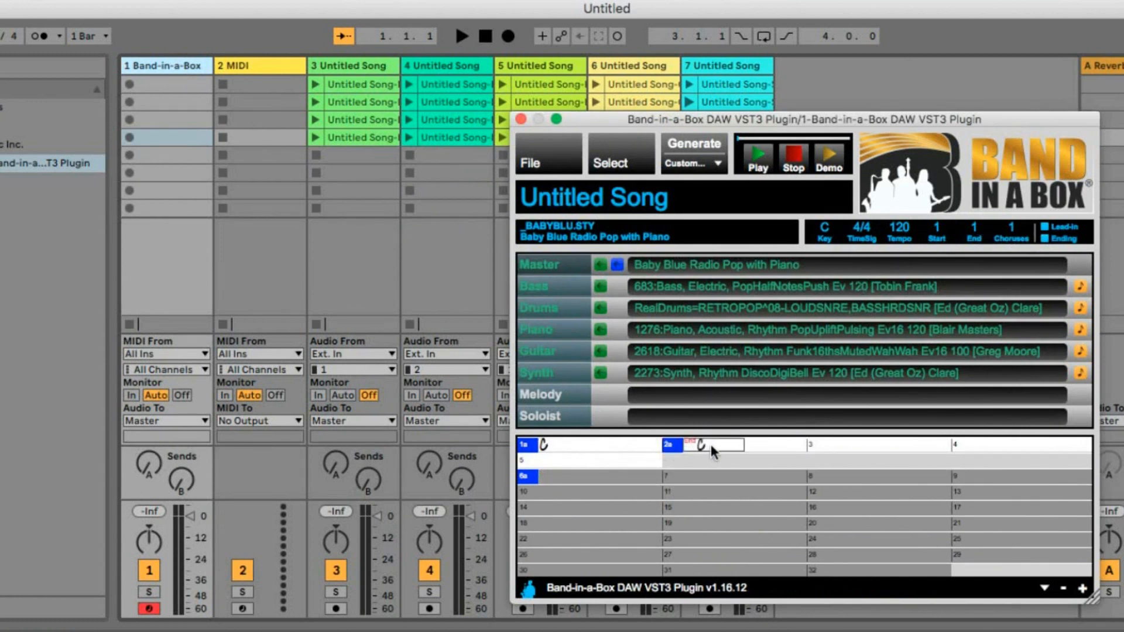
Step: Generate the C ending and place all its audio clips in the fifth scene from track 3
click(697, 153)
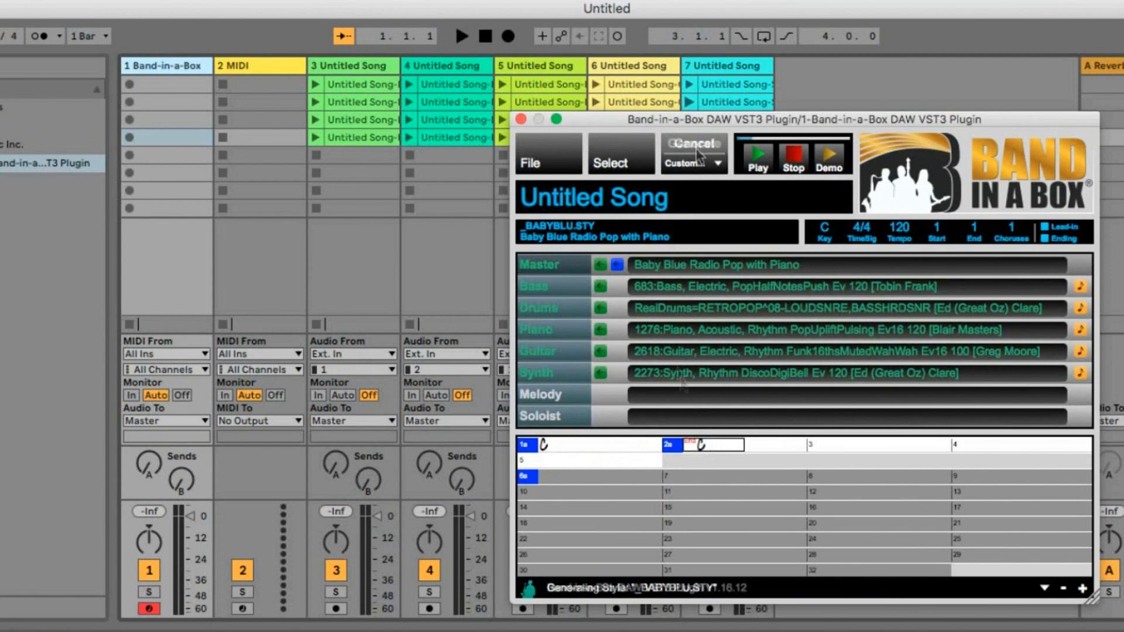
drag(617, 265, 341, 159)
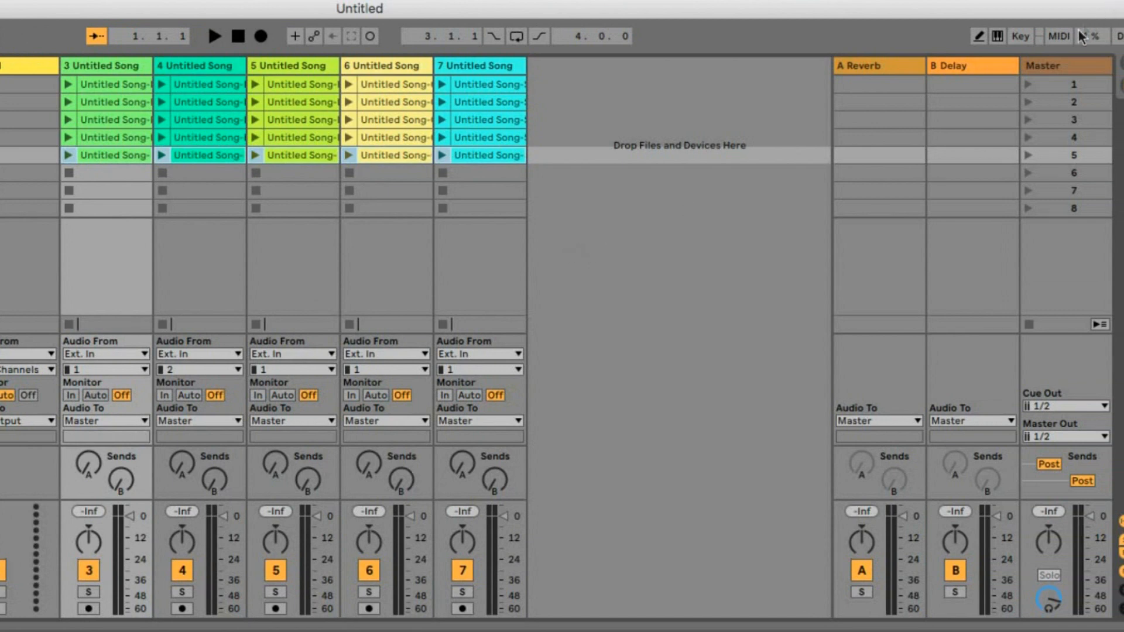
Step: Rename scenes 1 and 2 as C Chord and Am Chord
right_click(1072, 85)
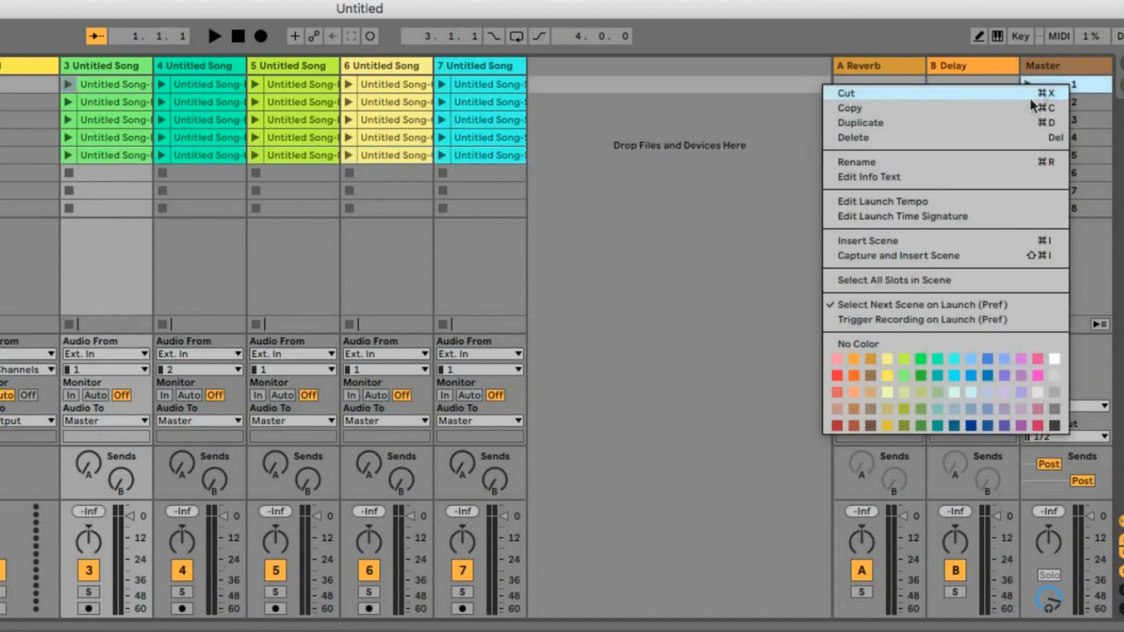
click(939, 154)
text(C Chord)
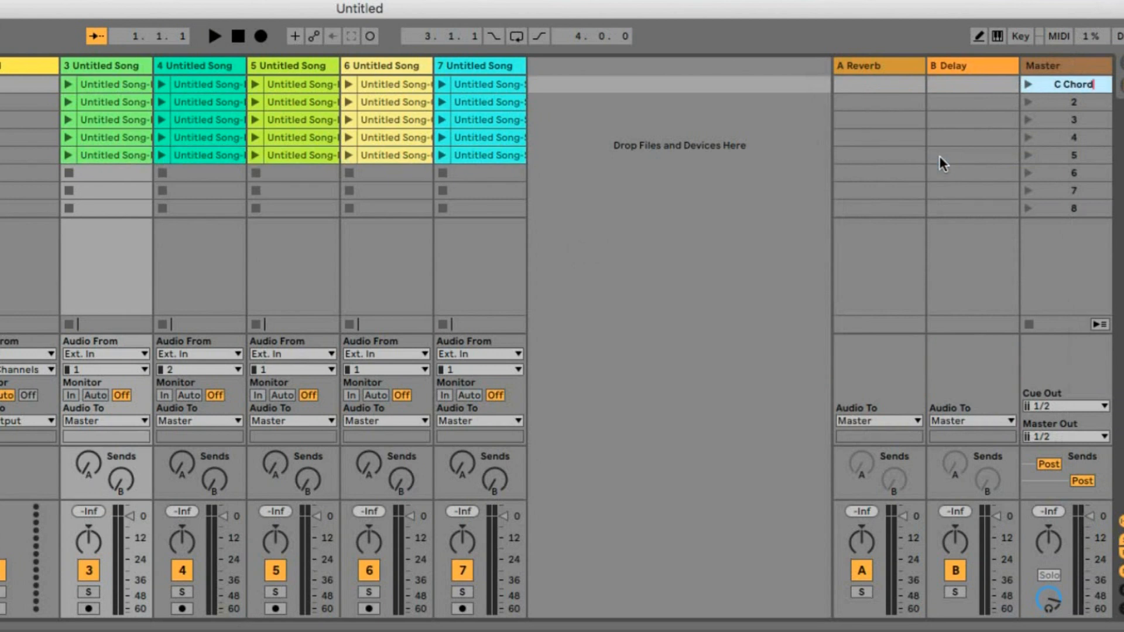
right_click(1073, 103)
click(928, 181)
text(Am Chord)
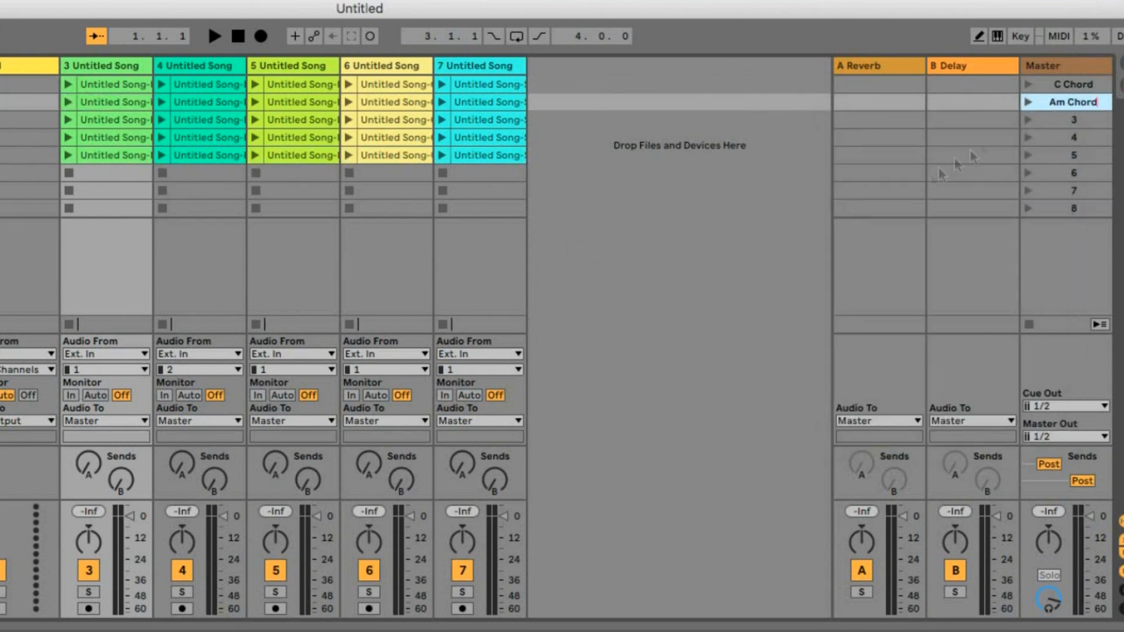
Step: Rename scenes 3, 4 and 5 as F Chord, G Chord and C Ending
right_click(1073, 120)
click(934, 199)
text(F Chord)
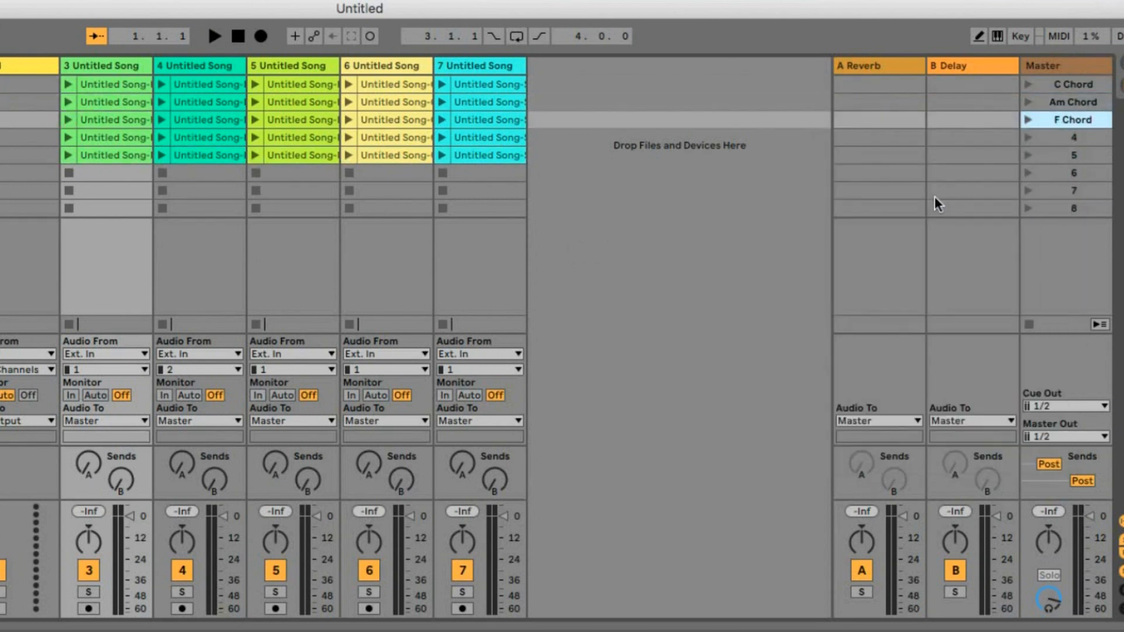
right_click(1068, 138)
click(908, 216)
text(G Chord)
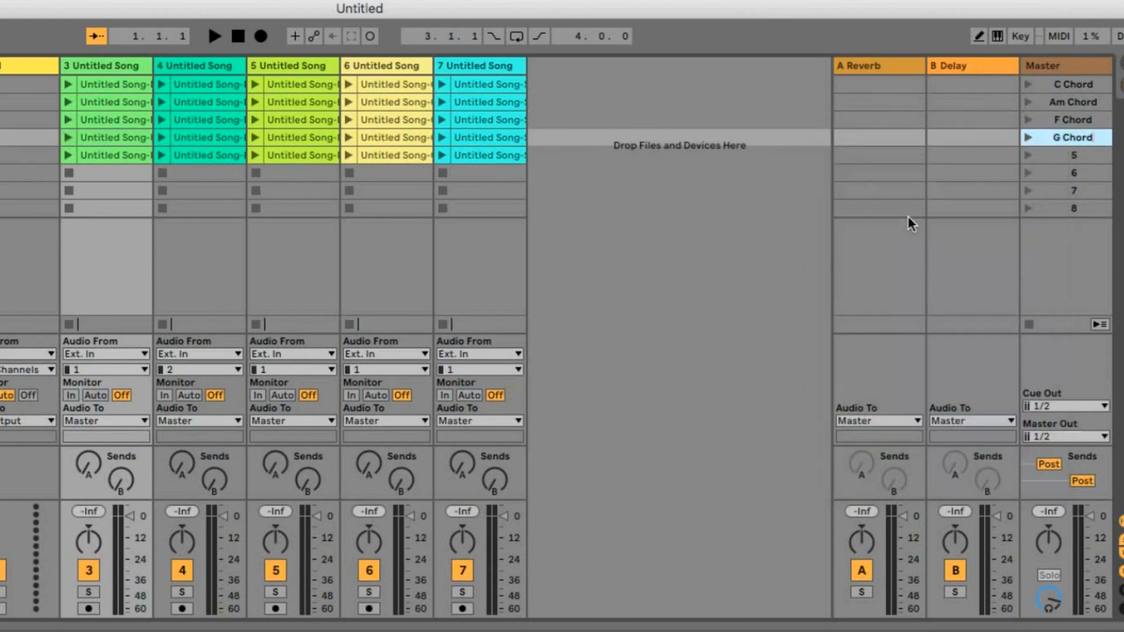
right_click(1073, 155)
click(938, 238)
text(C Ending)
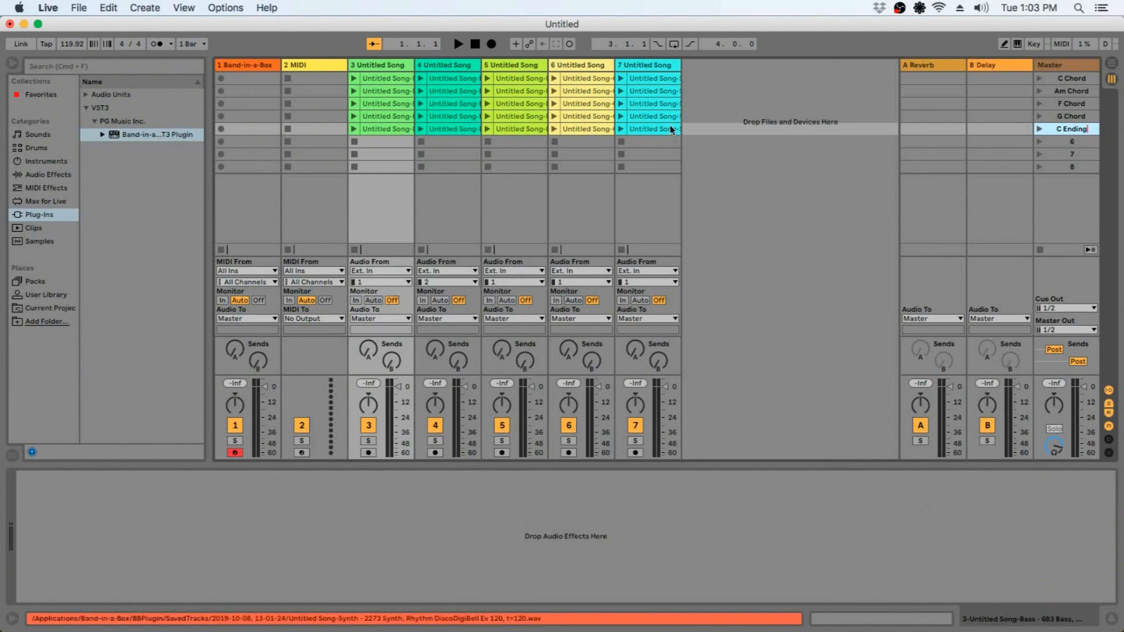
Step: Open a chord-scene bass clip on track 3 and set its start and loop position to bar 3 with a 4-bar loop length
click(388, 83)
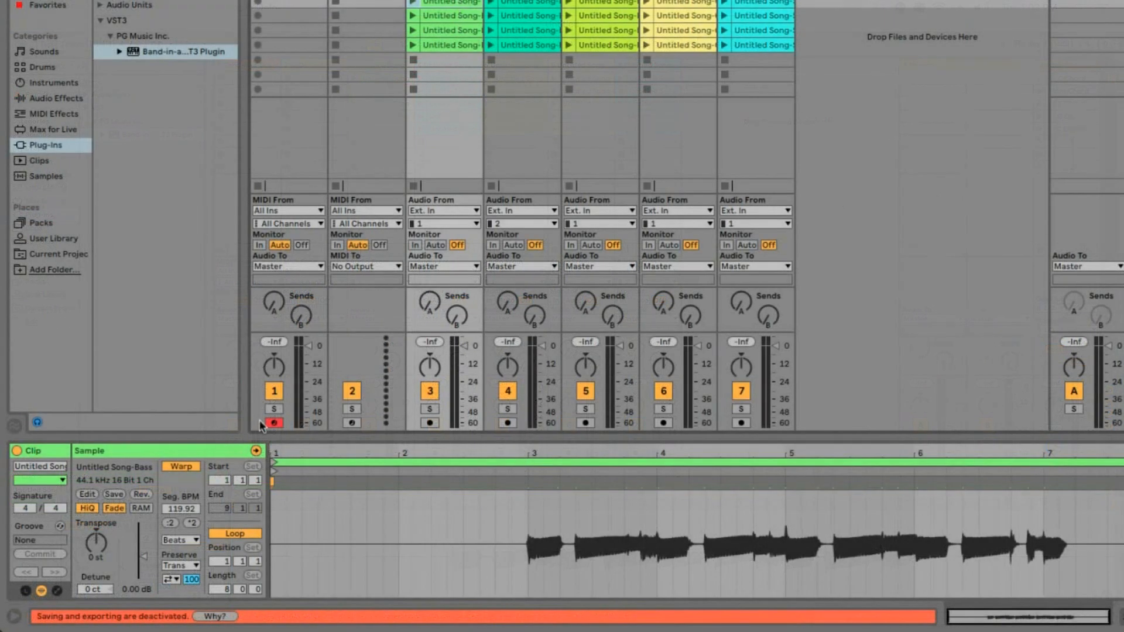
click(228, 478)
text(3)
key(Return)
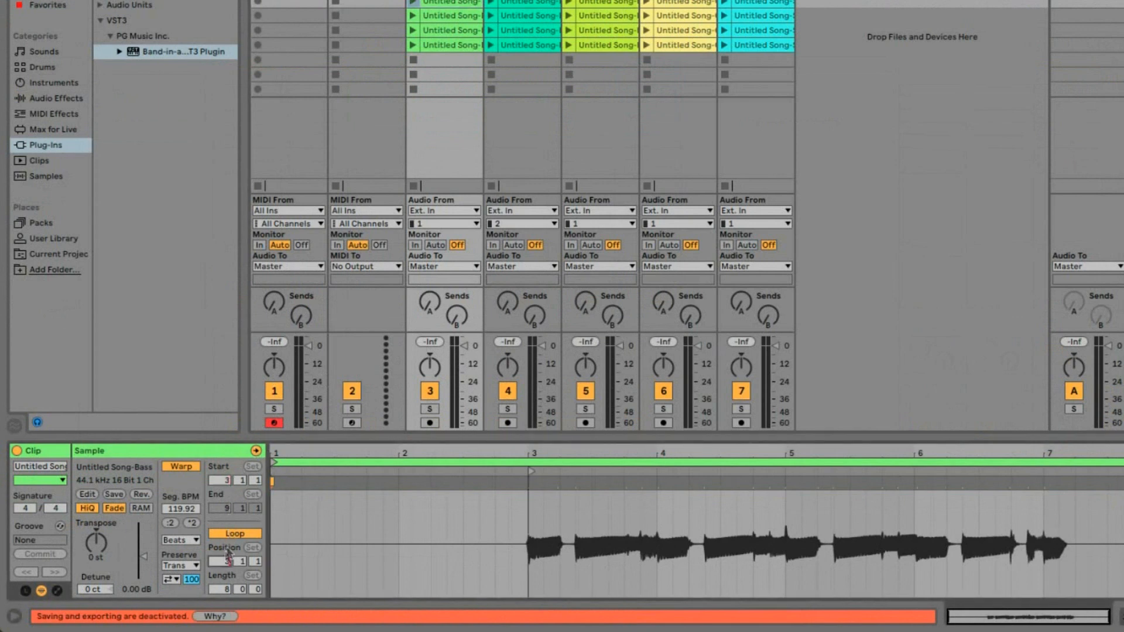
click(229, 589)
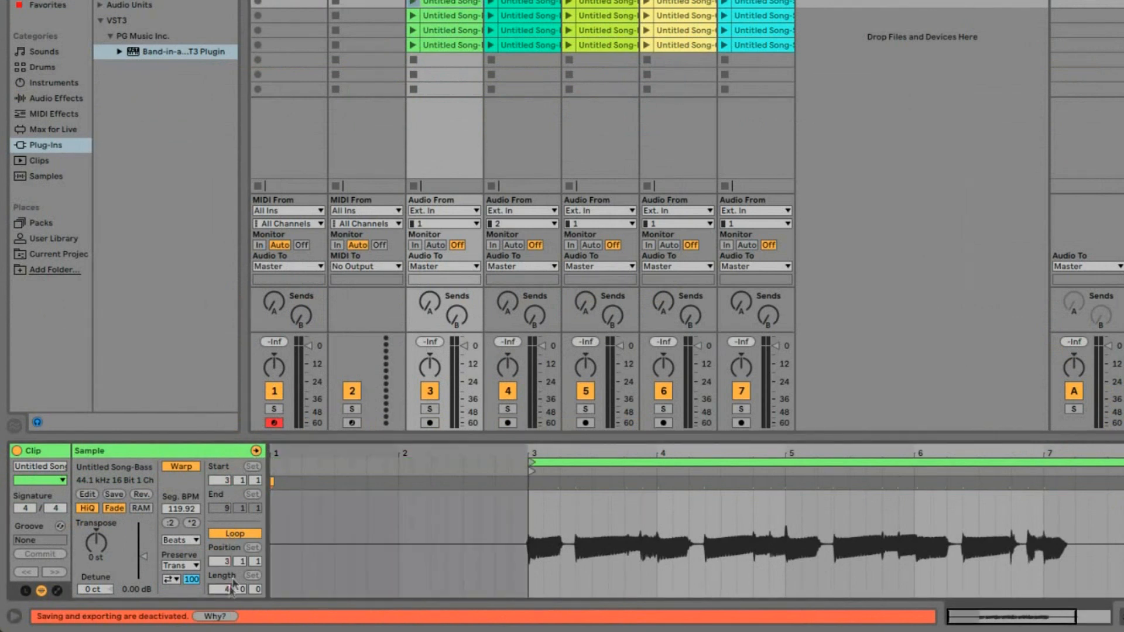
Step: Set the F Chord bass clip's start to bar 3 and turn off looping for the C Ending bass clip
click(438, 16)
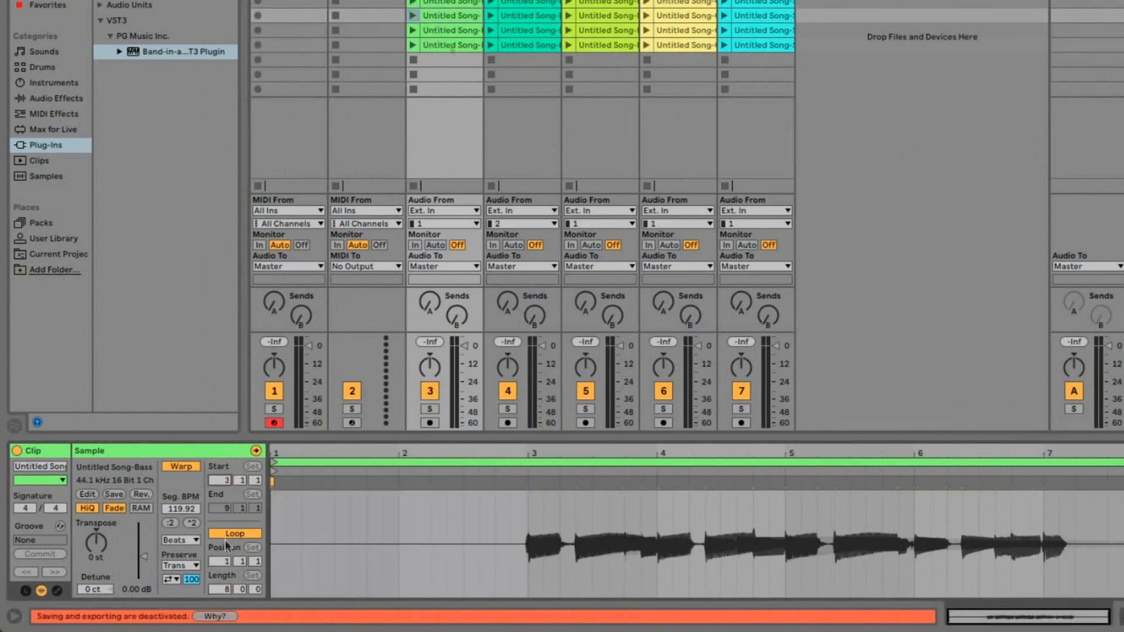
click(449, 45)
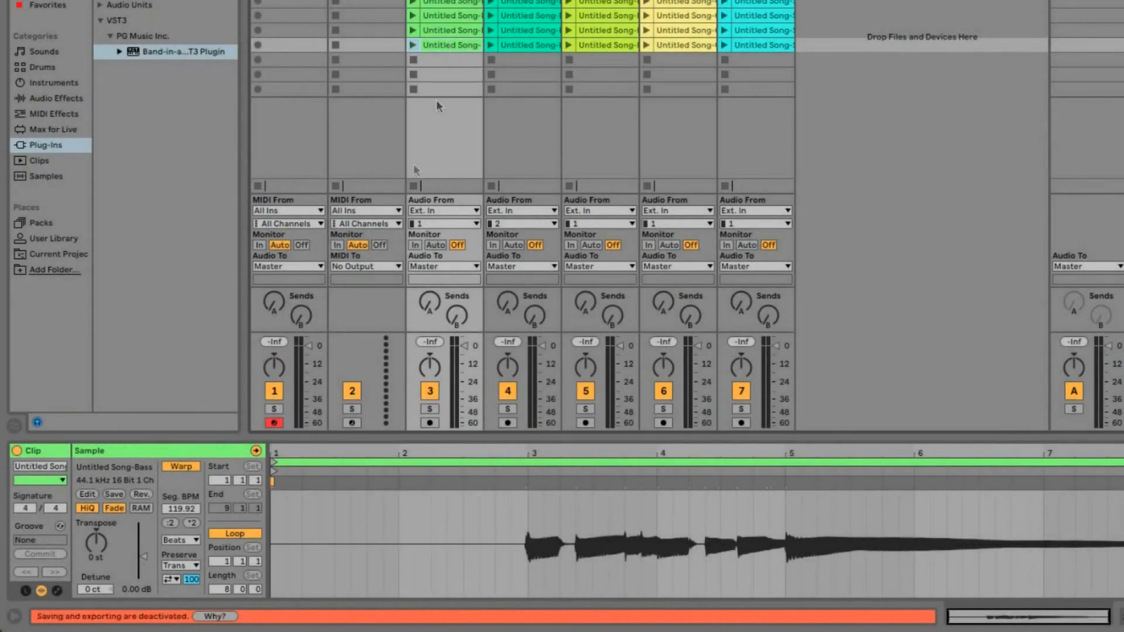
click(236, 535)
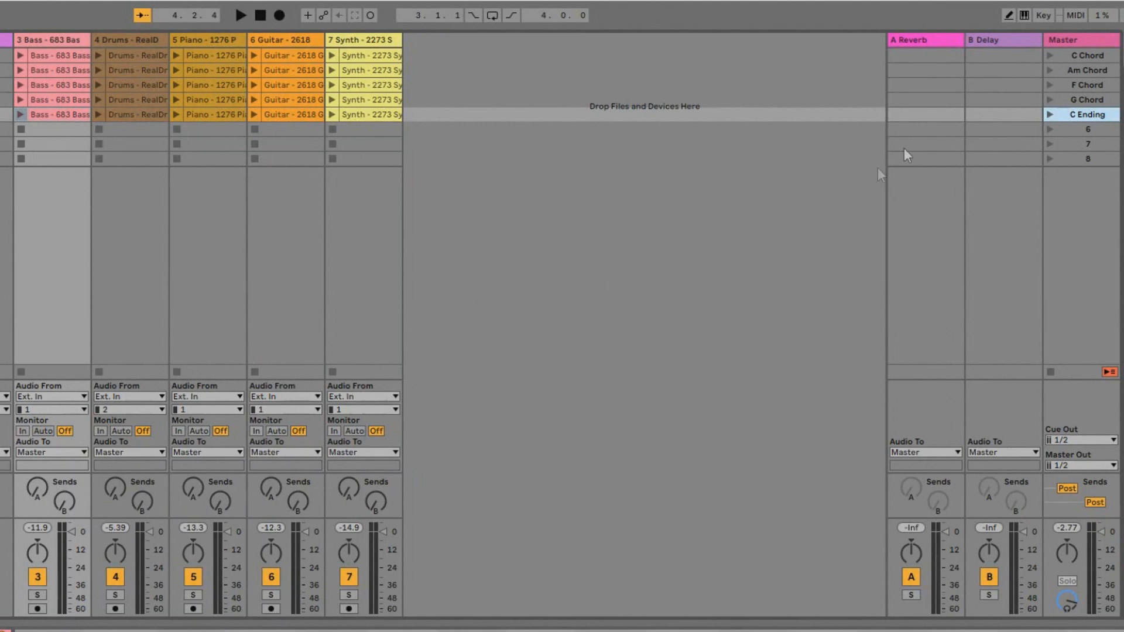
Step: Play the chord scenes in order: C Chord, Am Chord, F Chord, G Chord and C Ending
click(1050, 55)
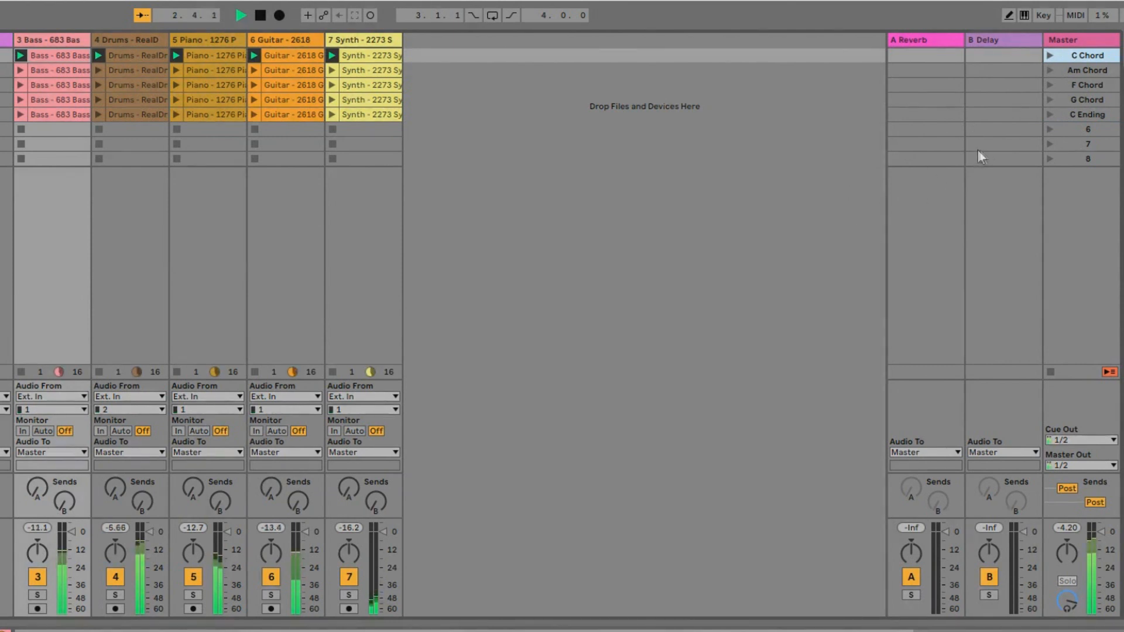
click(1050, 70)
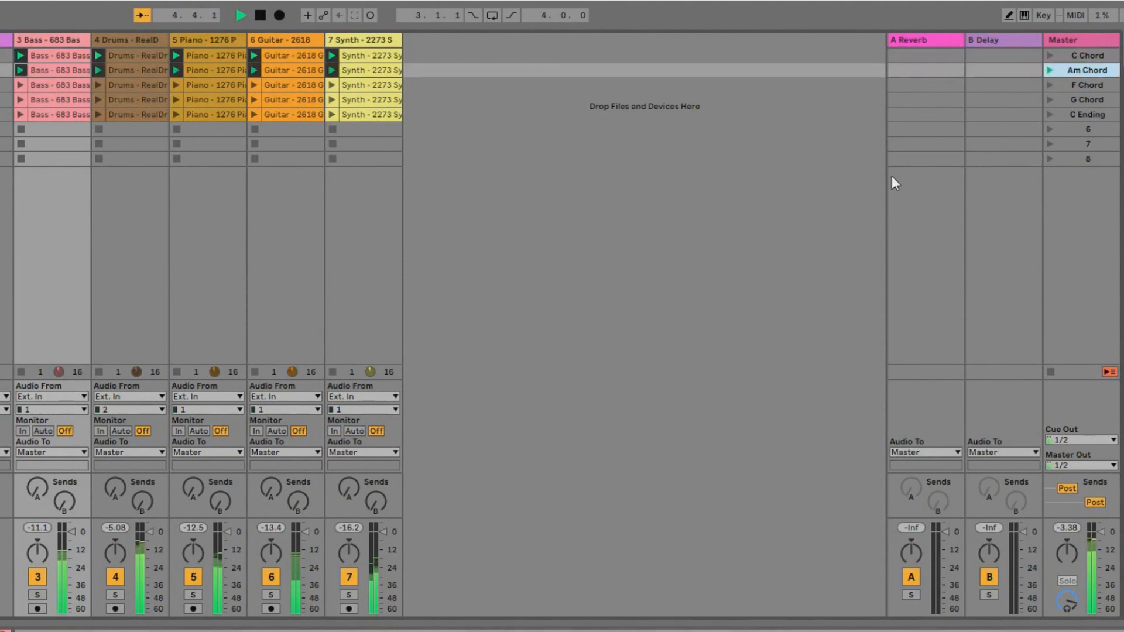
click(1049, 85)
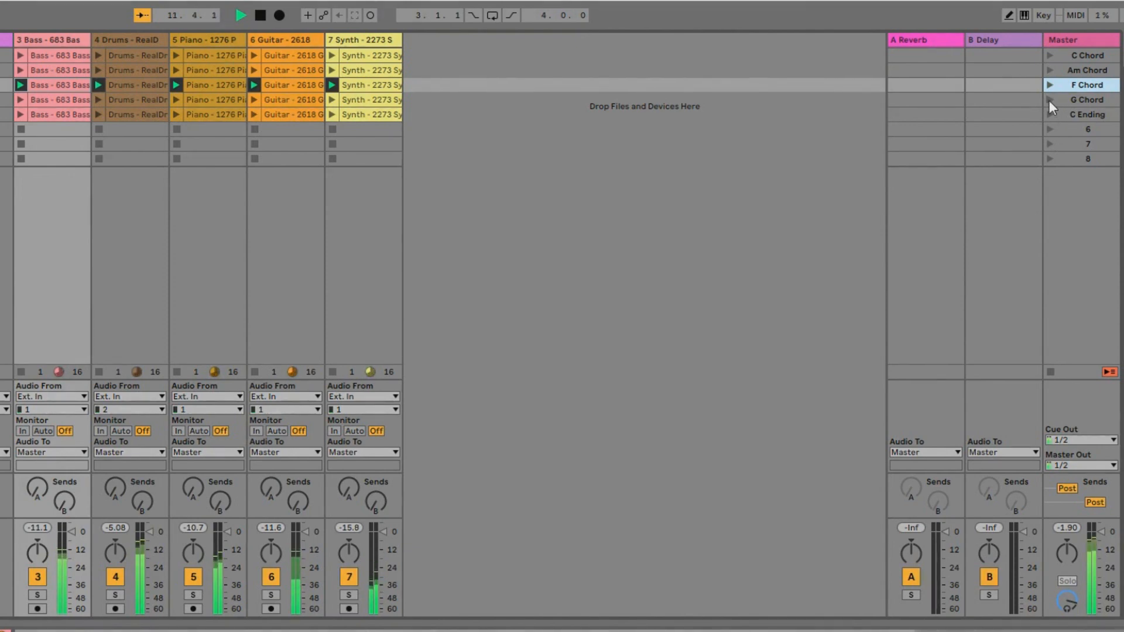
click(1049, 100)
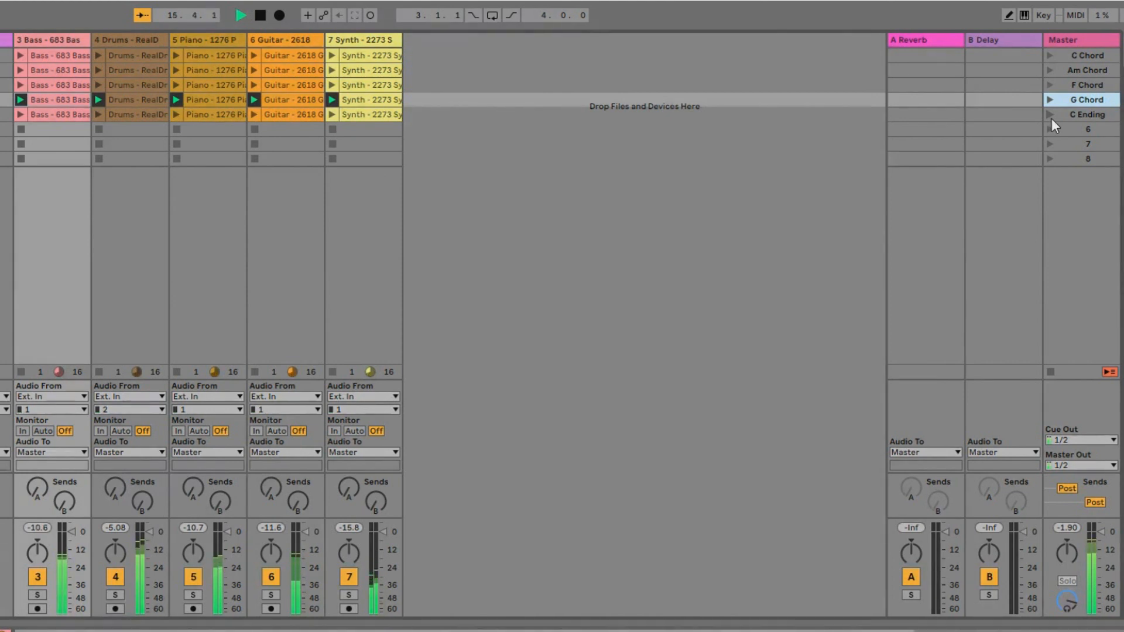
click(1051, 118)
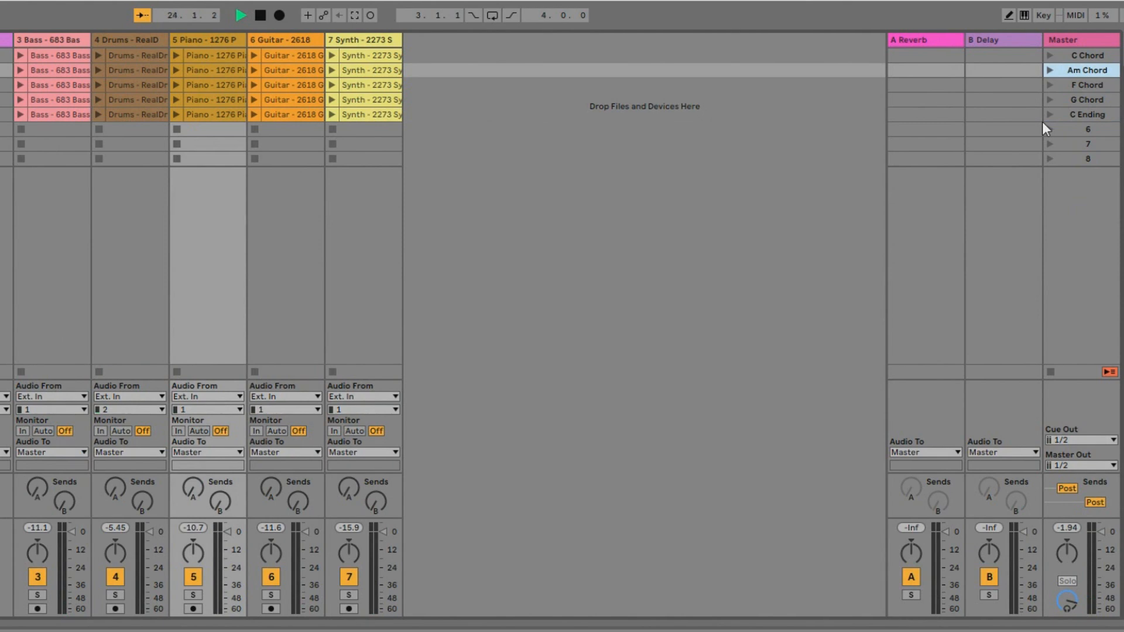
Step: Play the chord scenes in a mixed order: G, Am, F, C, G, F, Am and C Chord
click(1050, 99)
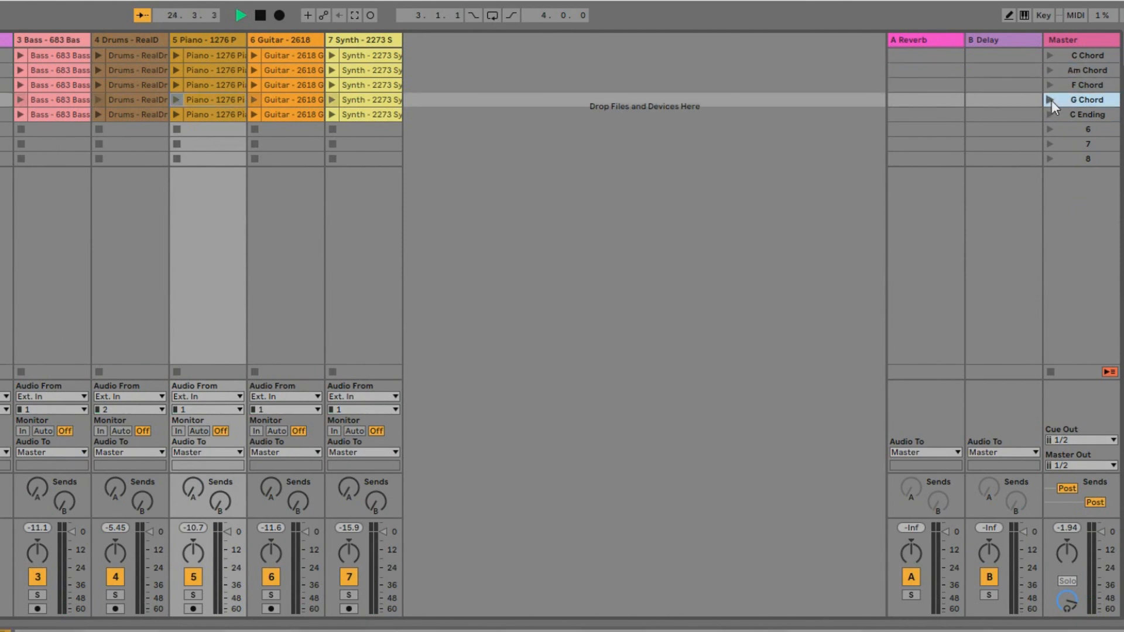
click(1047, 69)
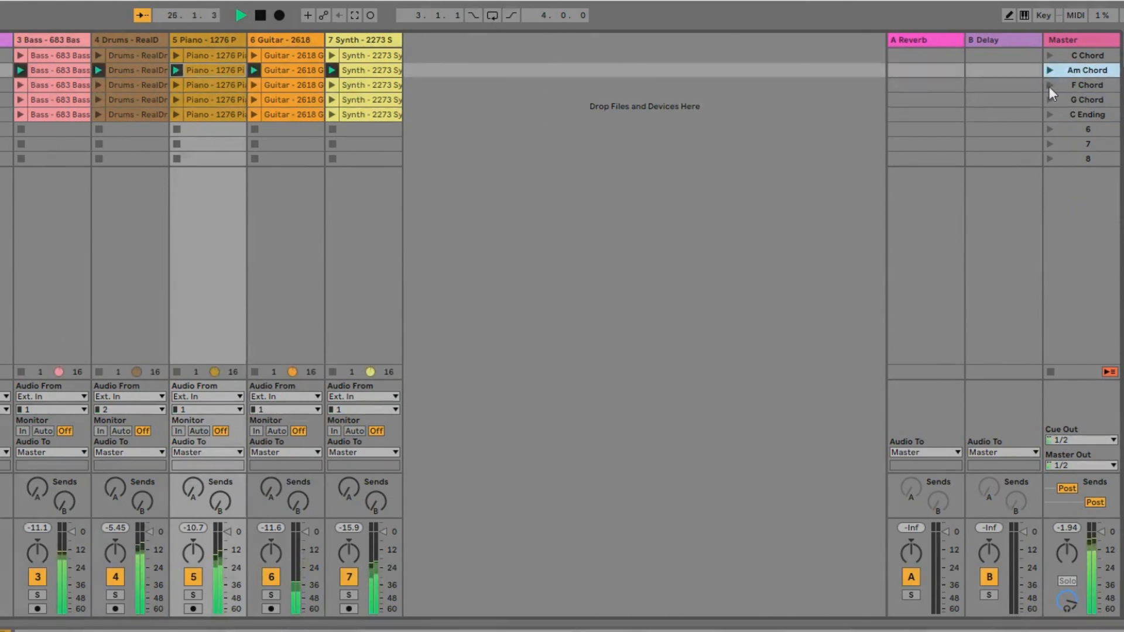
click(1048, 86)
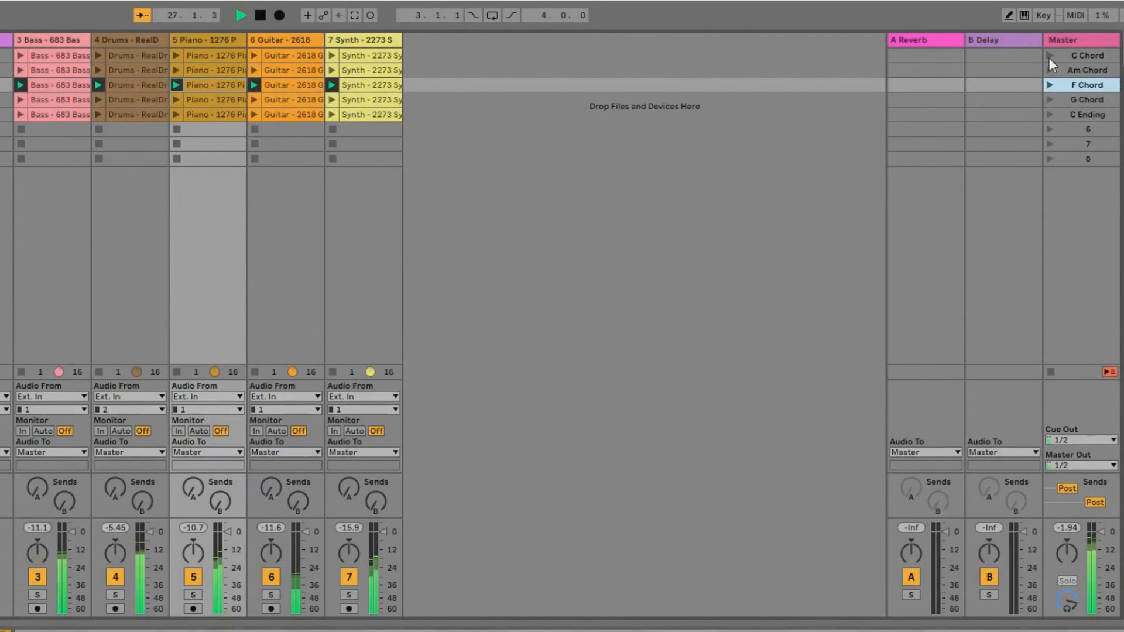
click(1049, 56)
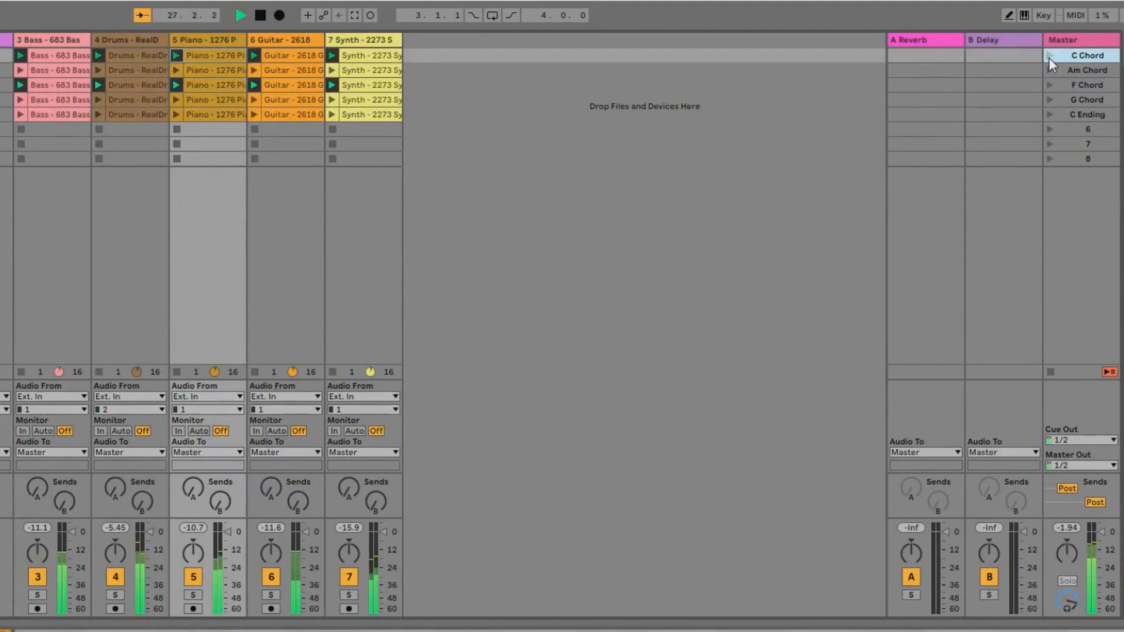
click(1050, 100)
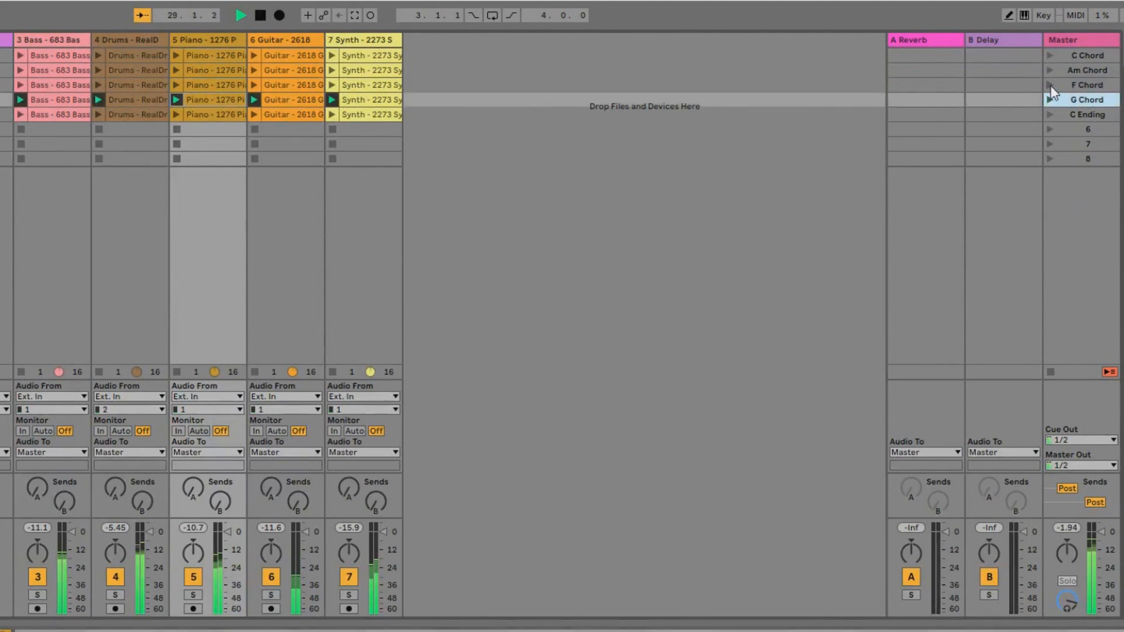
click(1050, 85)
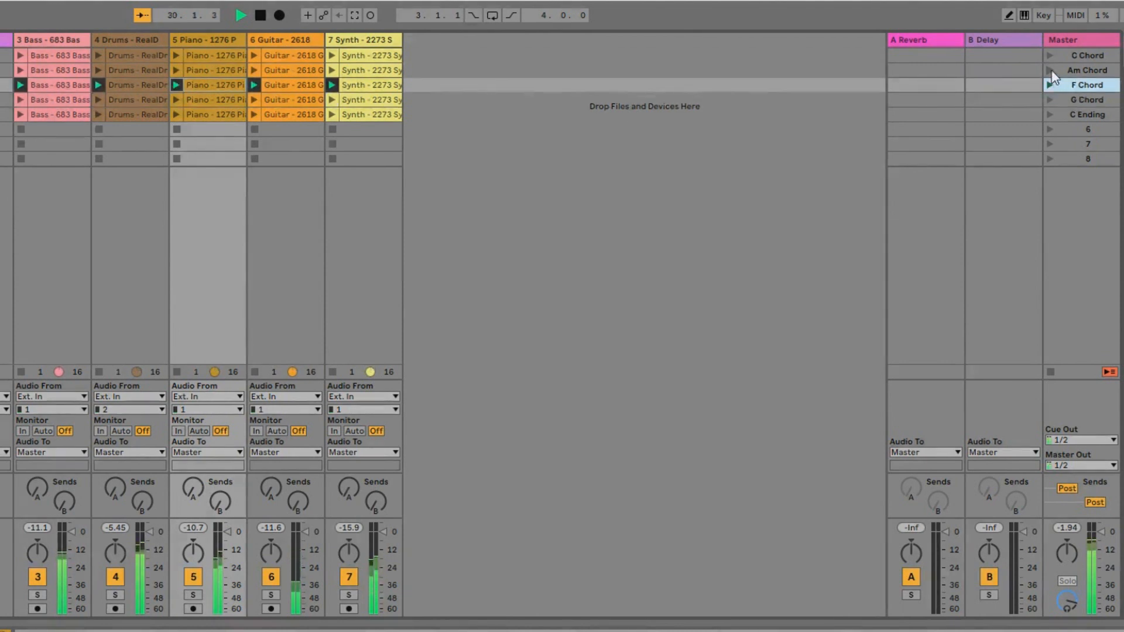
click(1051, 70)
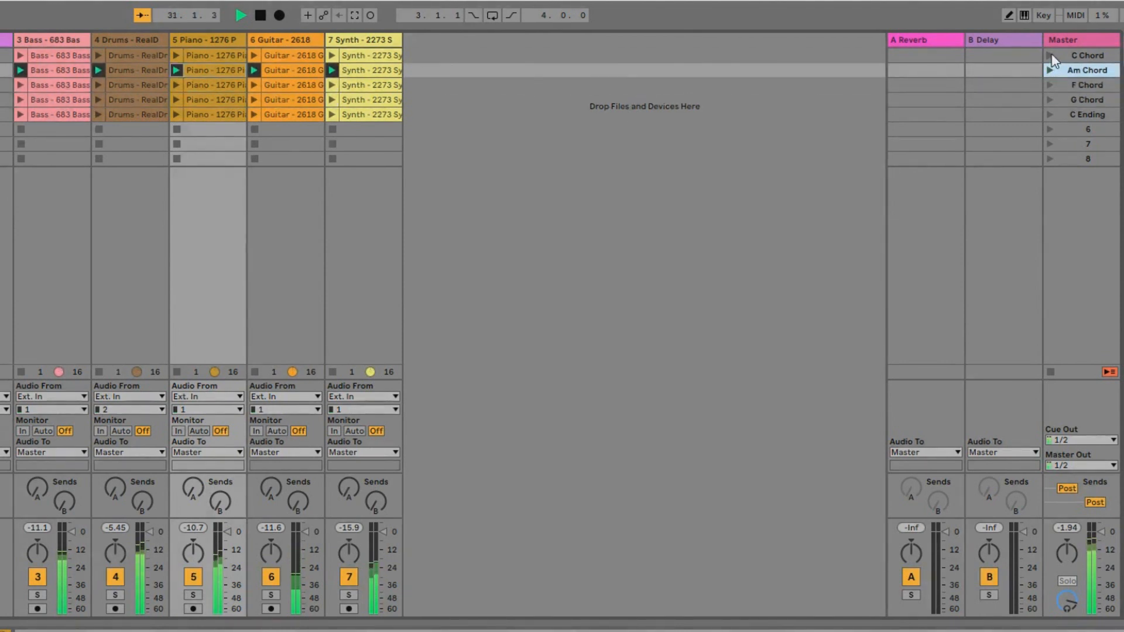
click(1050, 55)
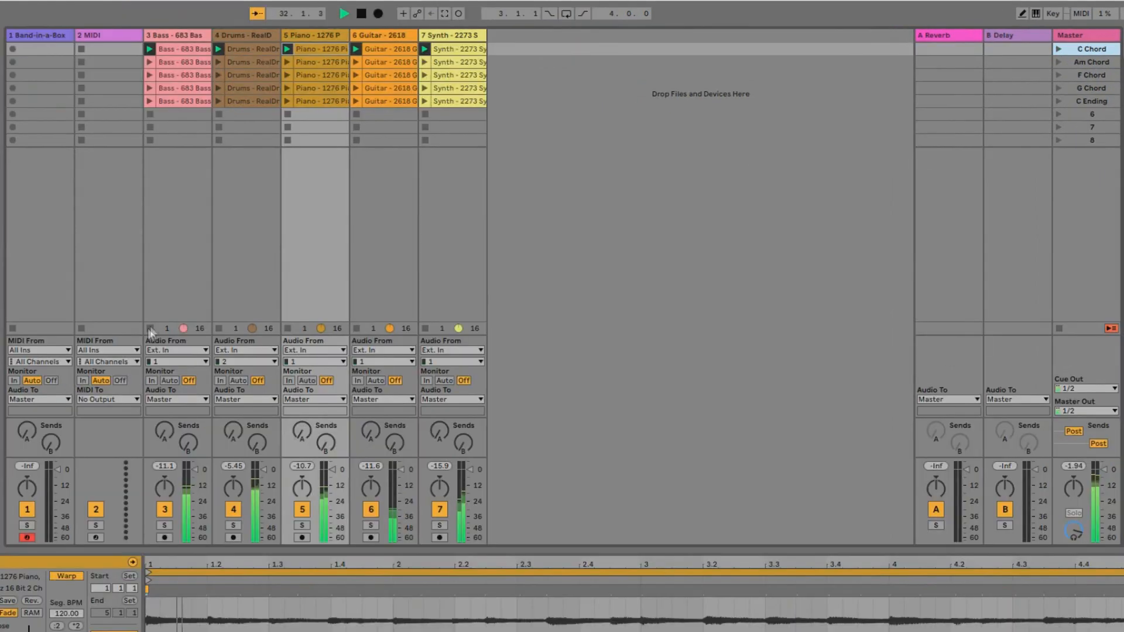
Step: Stop the playing clips on the Drums, Piano, Guitar and Synth tracks, leaving only the Bass track running
click(220, 329)
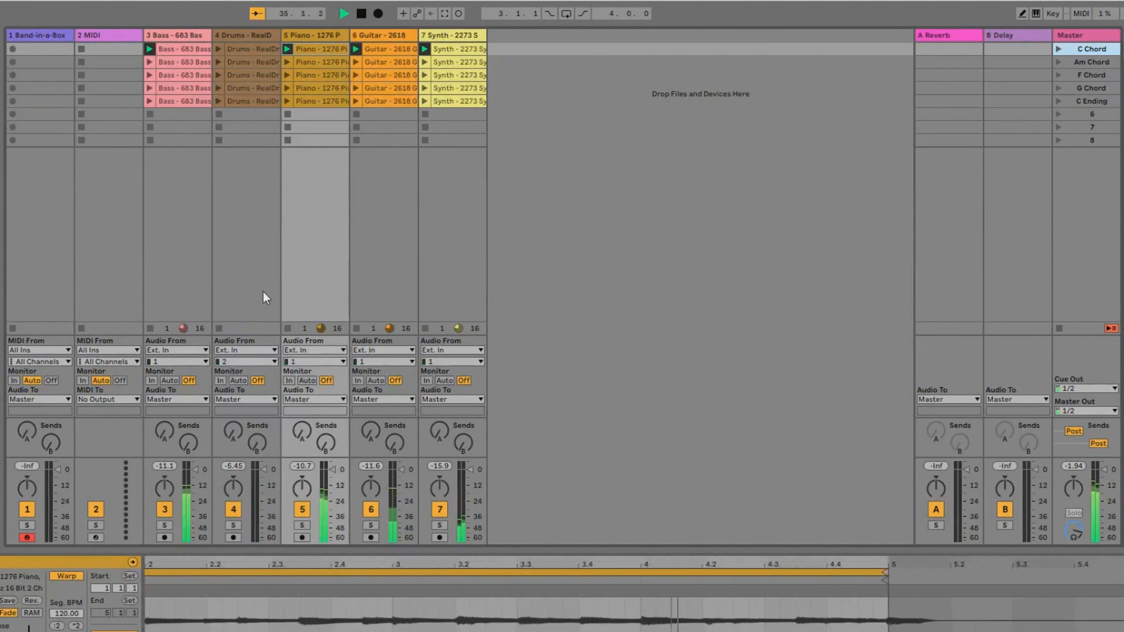
click(287, 328)
click(356, 329)
click(425, 329)
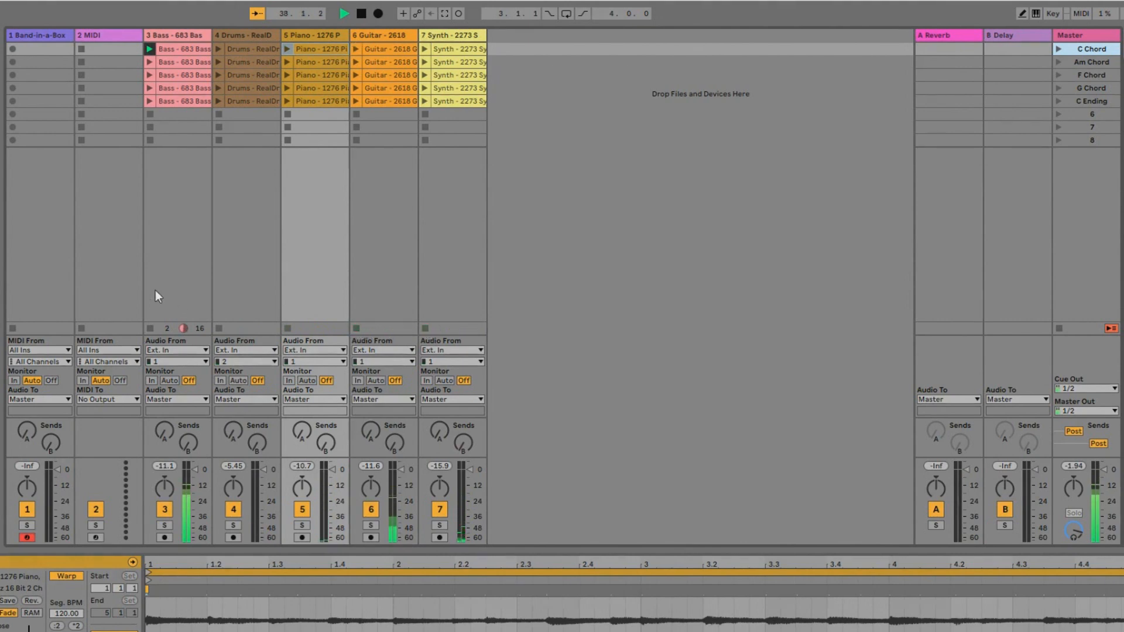
Step: Play the Am, F and G Chord clips in turn on the Bass track alone
click(147, 63)
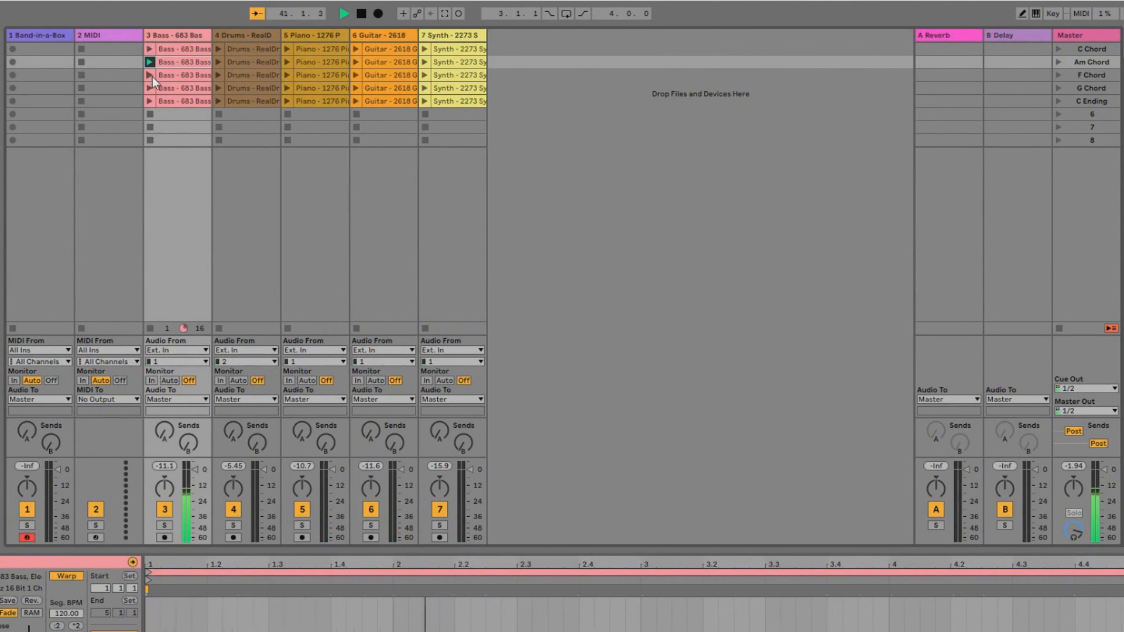
click(152, 76)
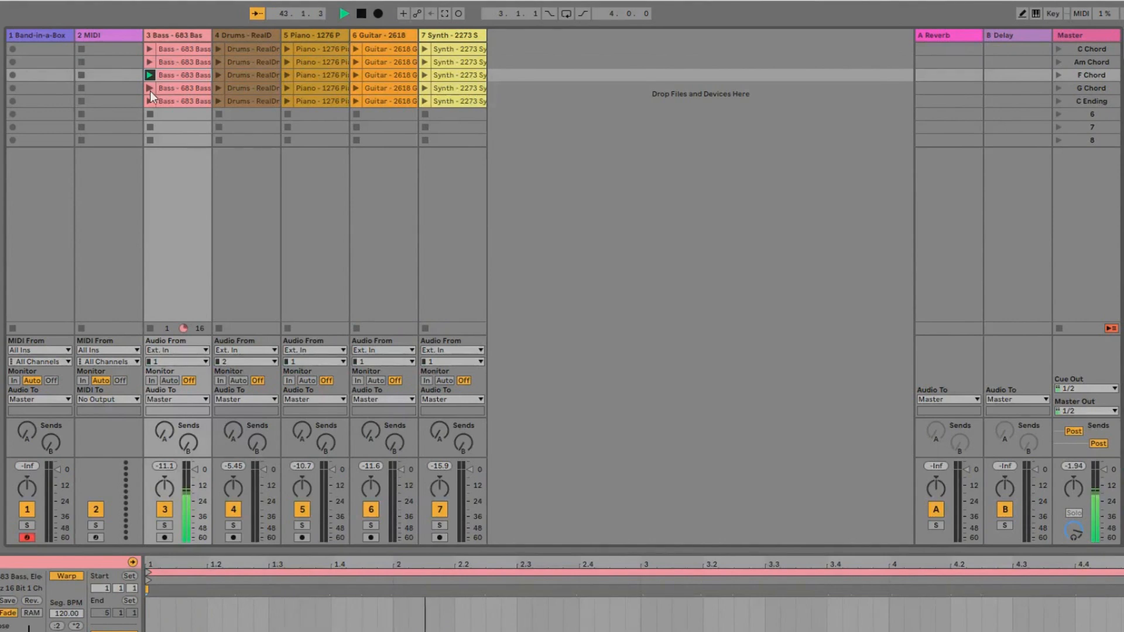
click(148, 89)
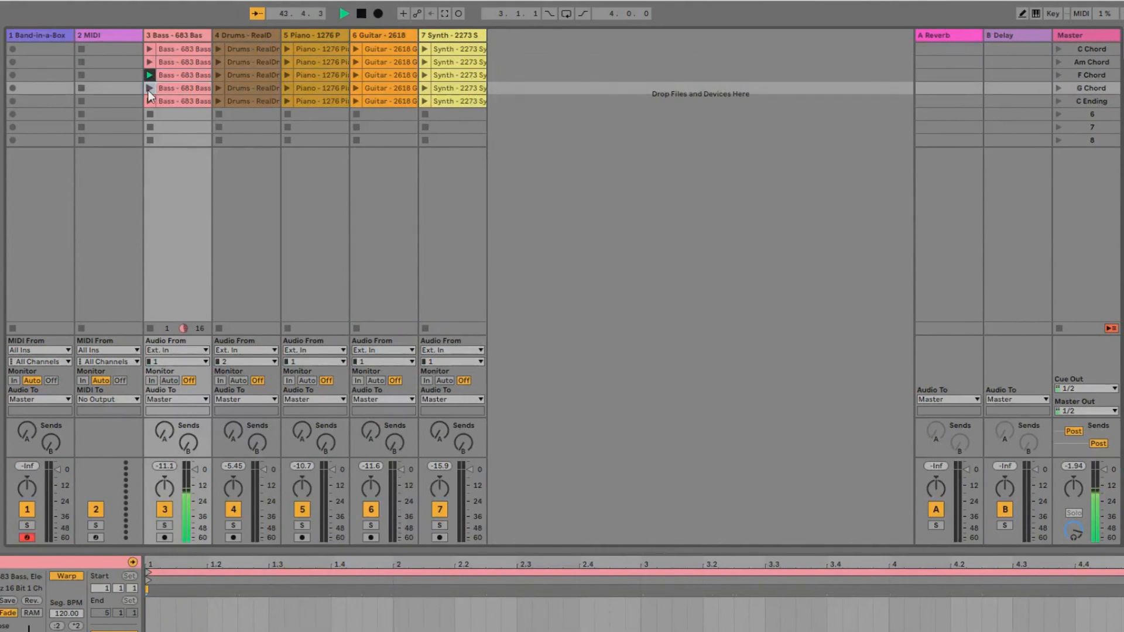
Step: Launch the Bass and Drums clips together for the C, Am, F and G Chord scenes in turn
click(150, 48)
click(216, 50)
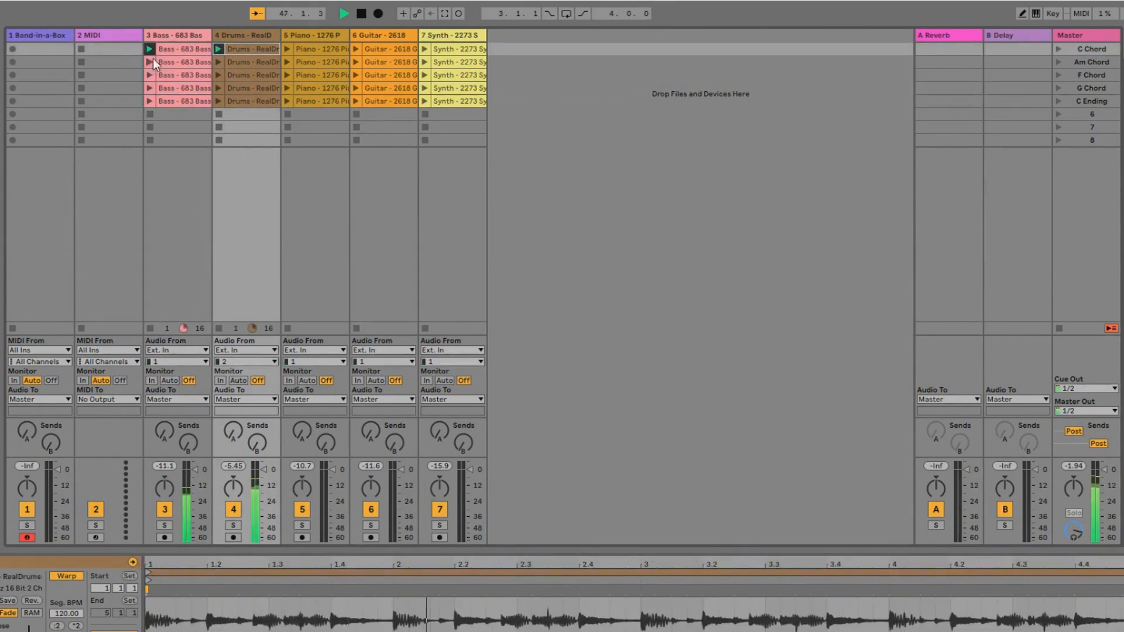
click(153, 59)
click(219, 61)
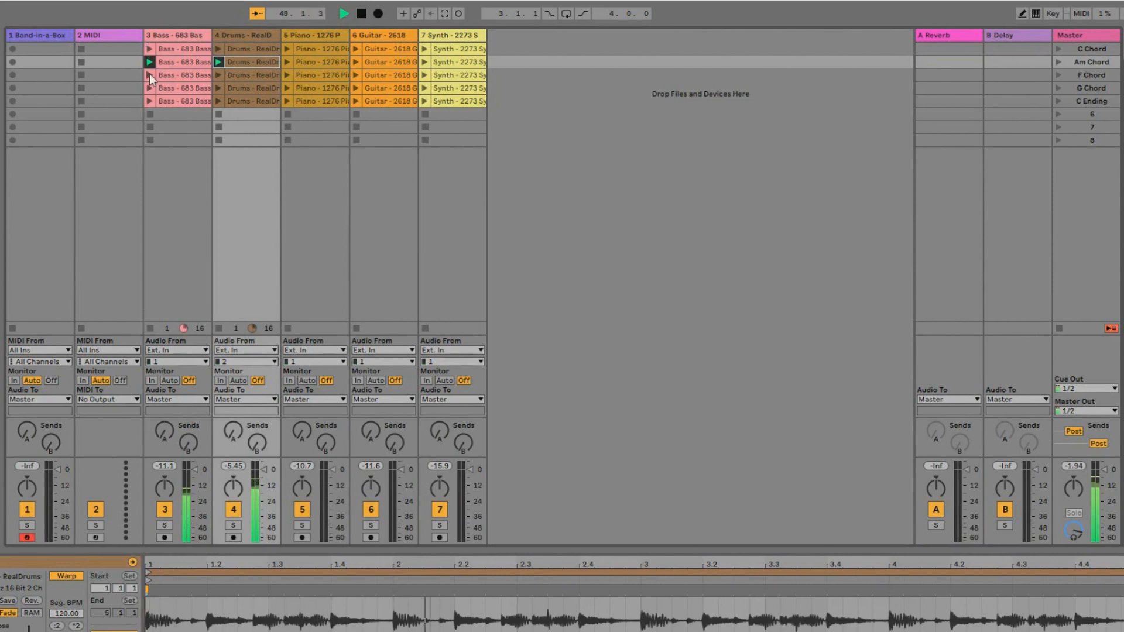
click(150, 75)
click(218, 75)
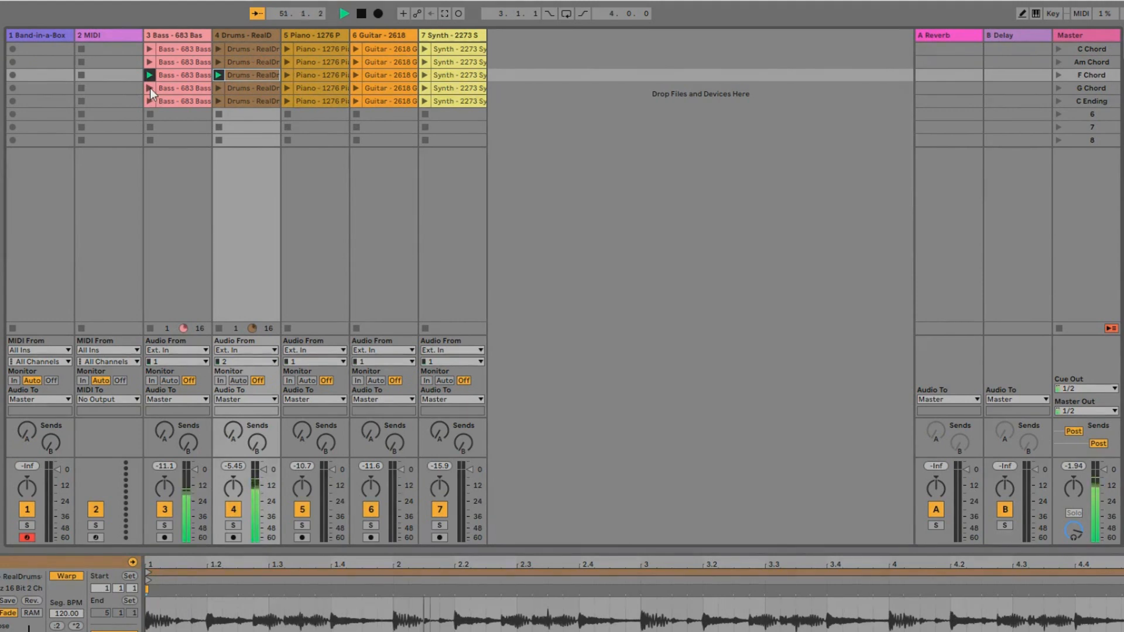
click(150, 87)
click(218, 88)
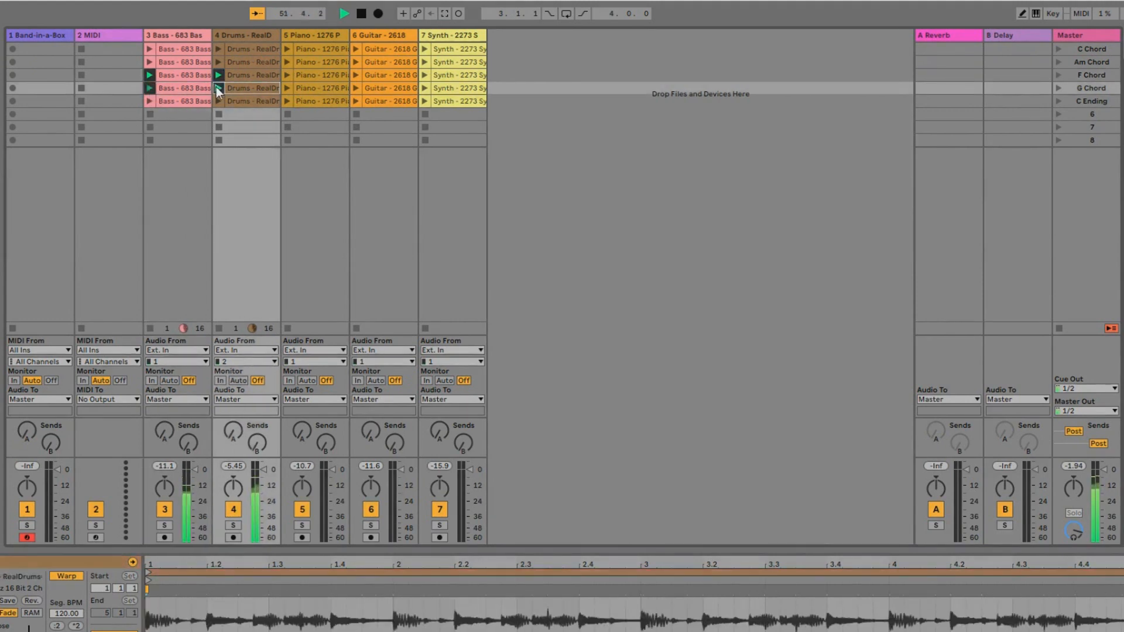
Step: Launch the Bass, Drums and Piano clips together for the C, Am, F and G Chord scenes in turn
click(150, 47)
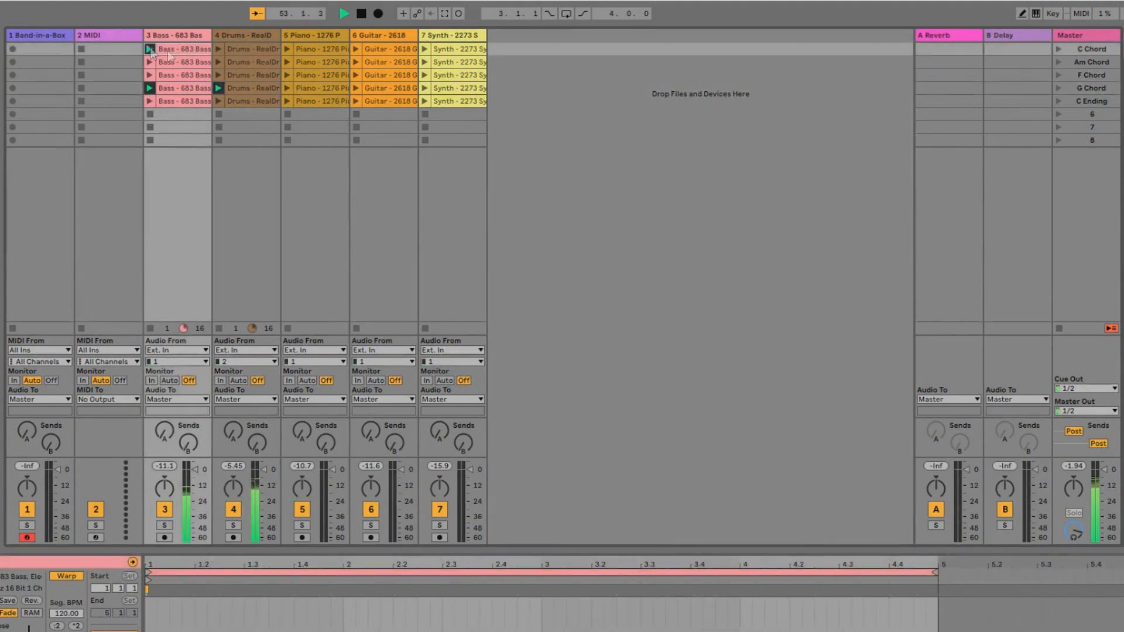
click(219, 48)
click(288, 49)
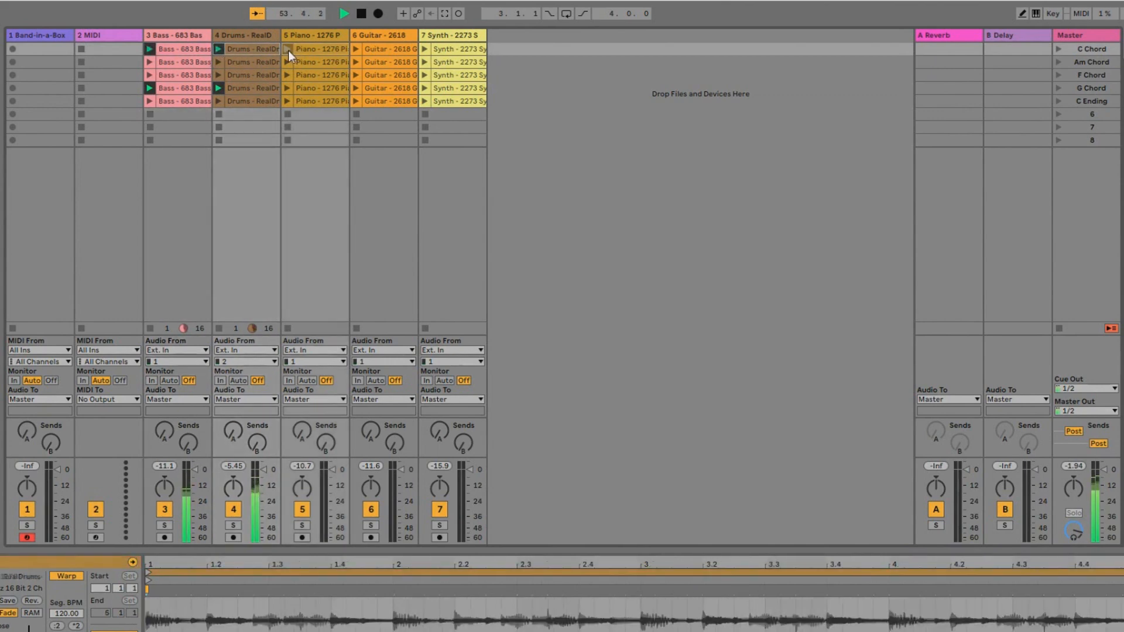
click(150, 61)
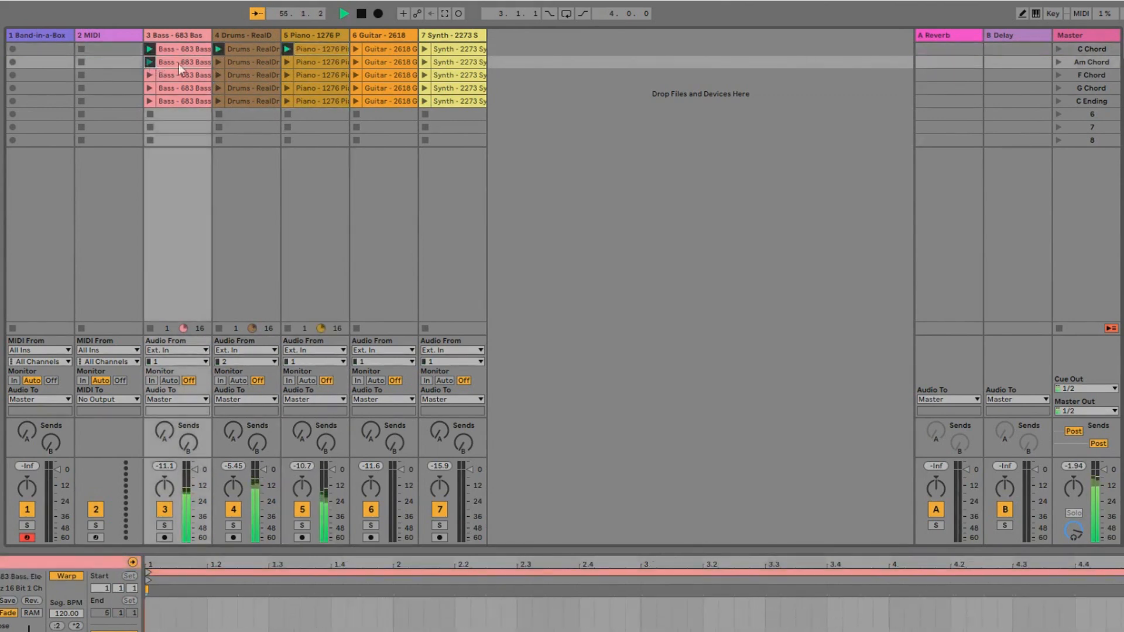
click(219, 63)
click(287, 62)
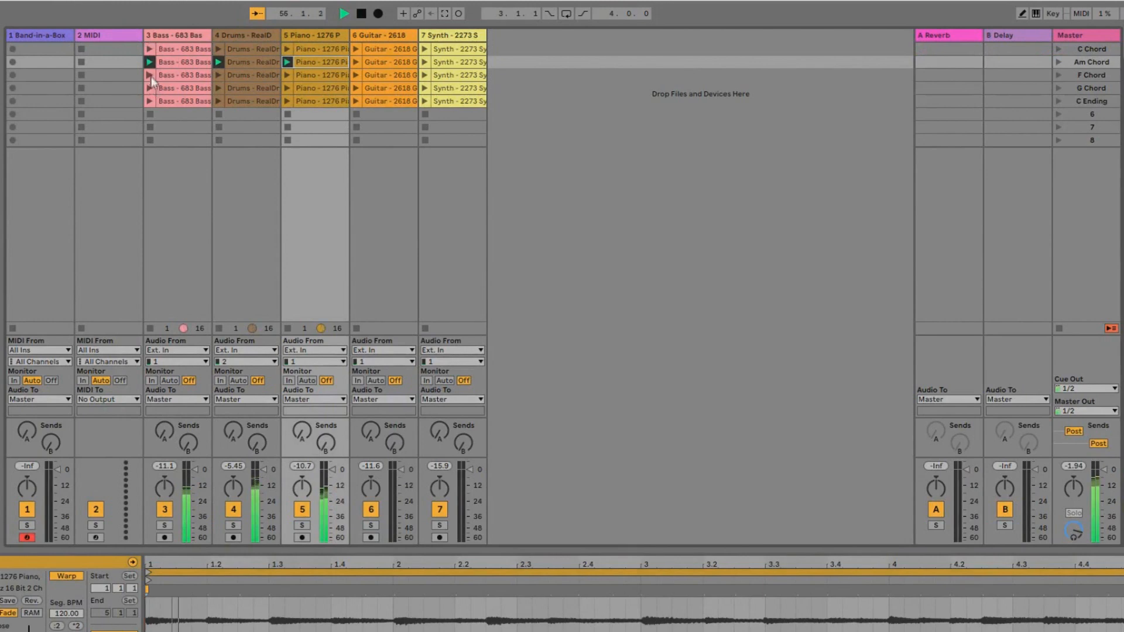
click(151, 76)
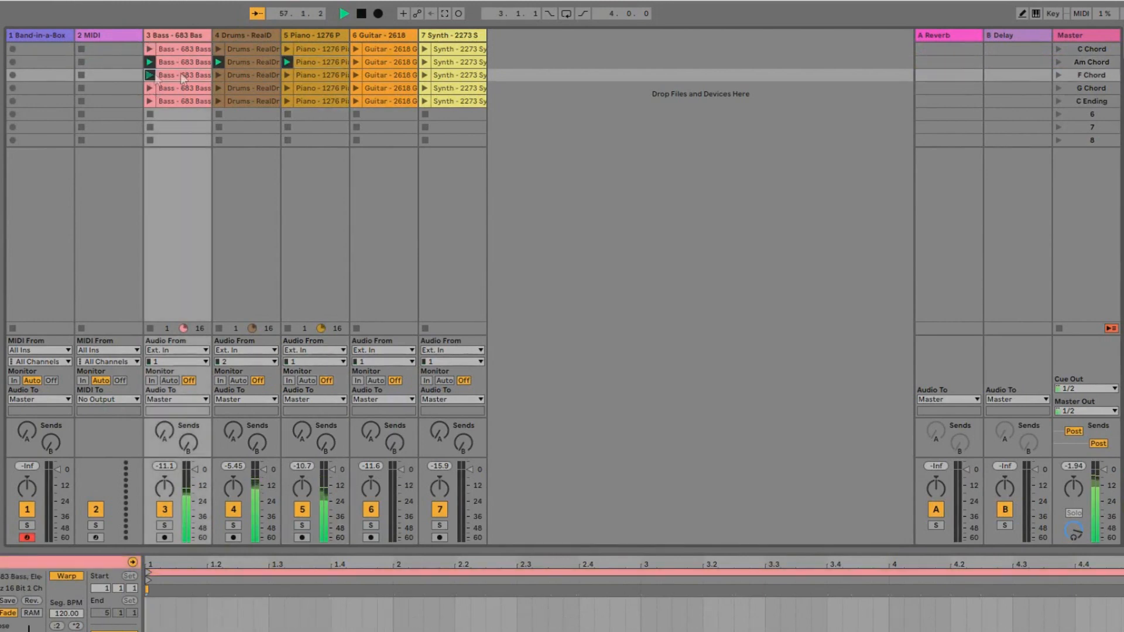
click(219, 75)
click(287, 75)
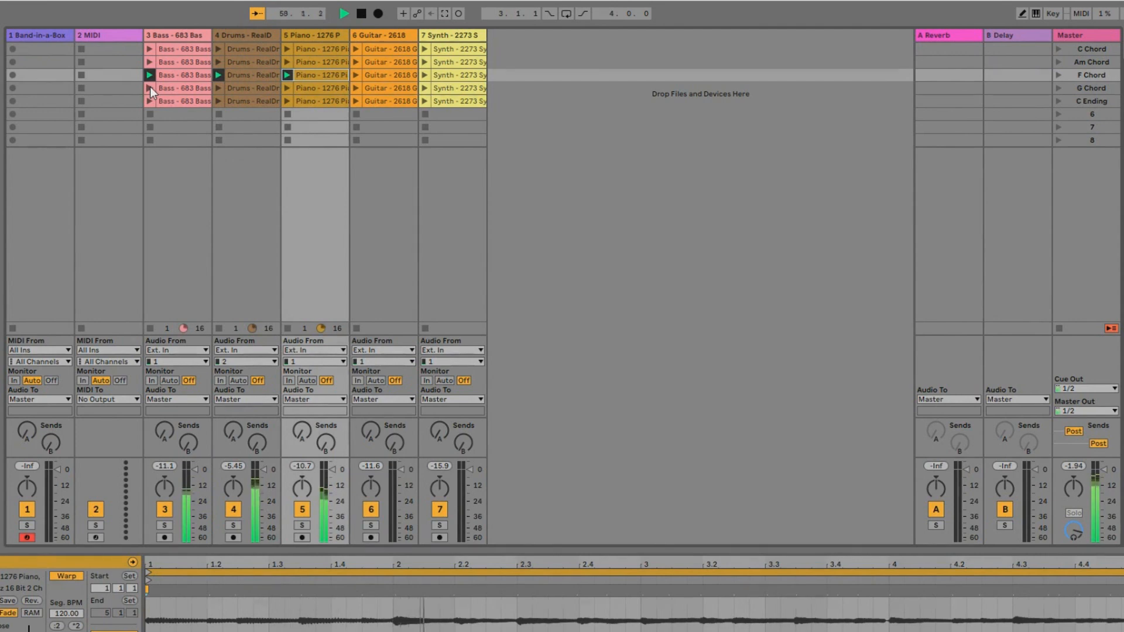
click(149, 87)
click(219, 88)
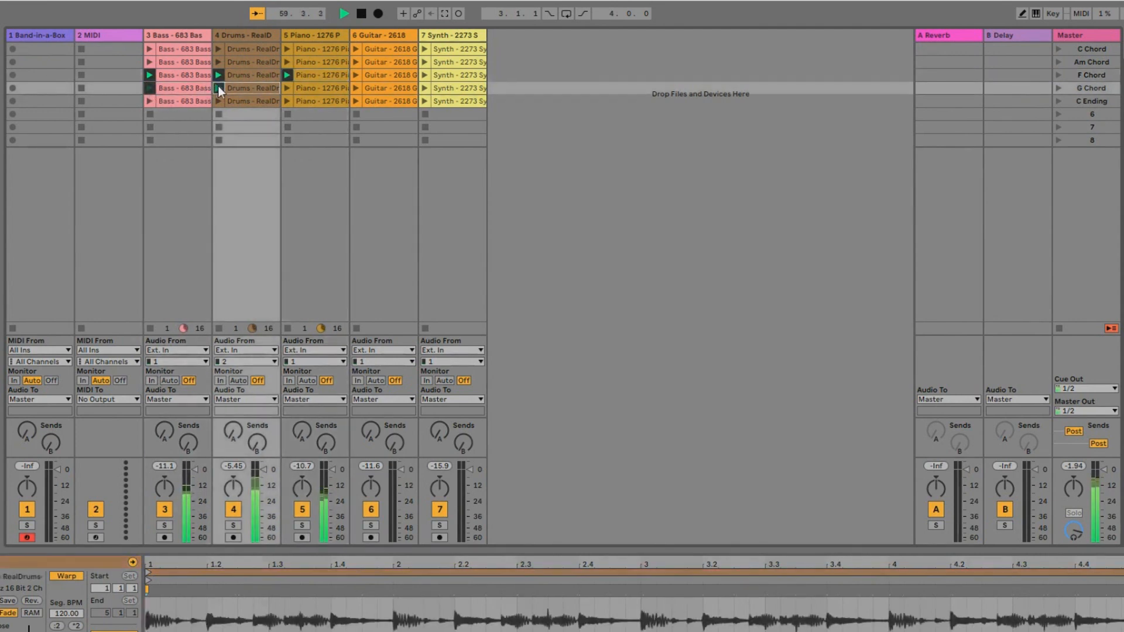
click(287, 87)
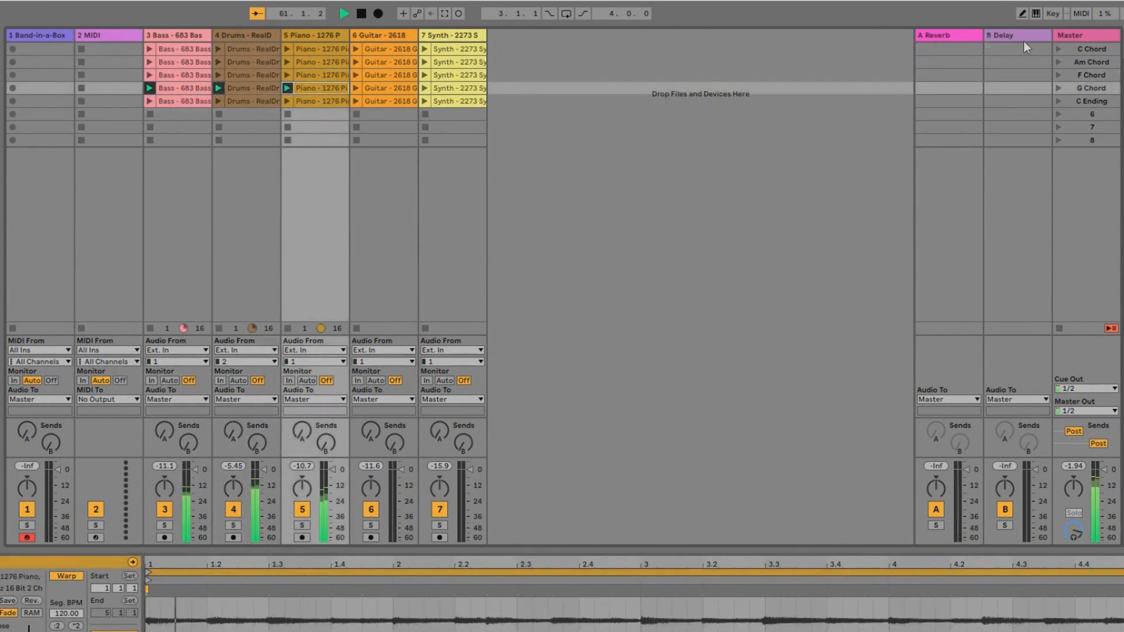
Step: Switch only the Bass track through its Am, F, G and C Chord clips while the other tracks keep playing C Chord
click(149, 64)
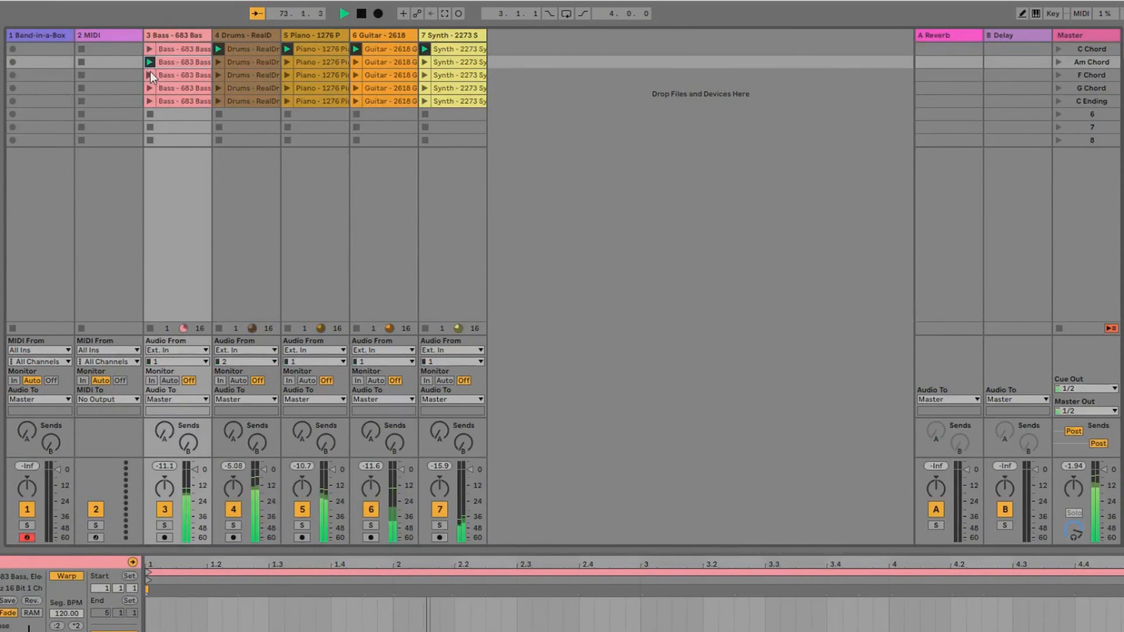
click(150, 74)
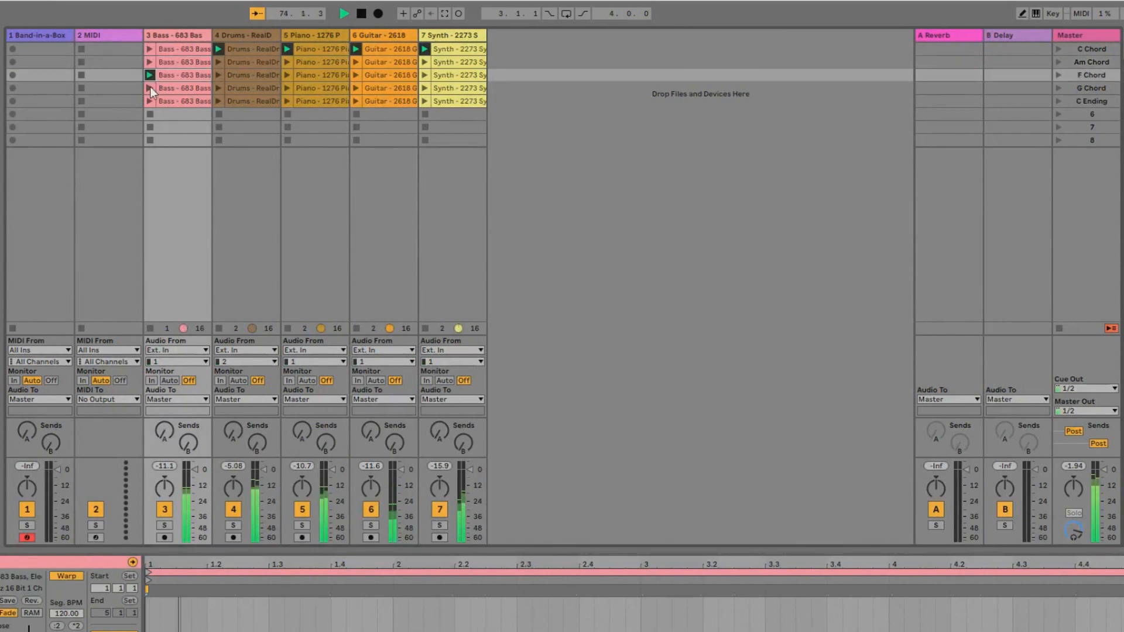
click(149, 88)
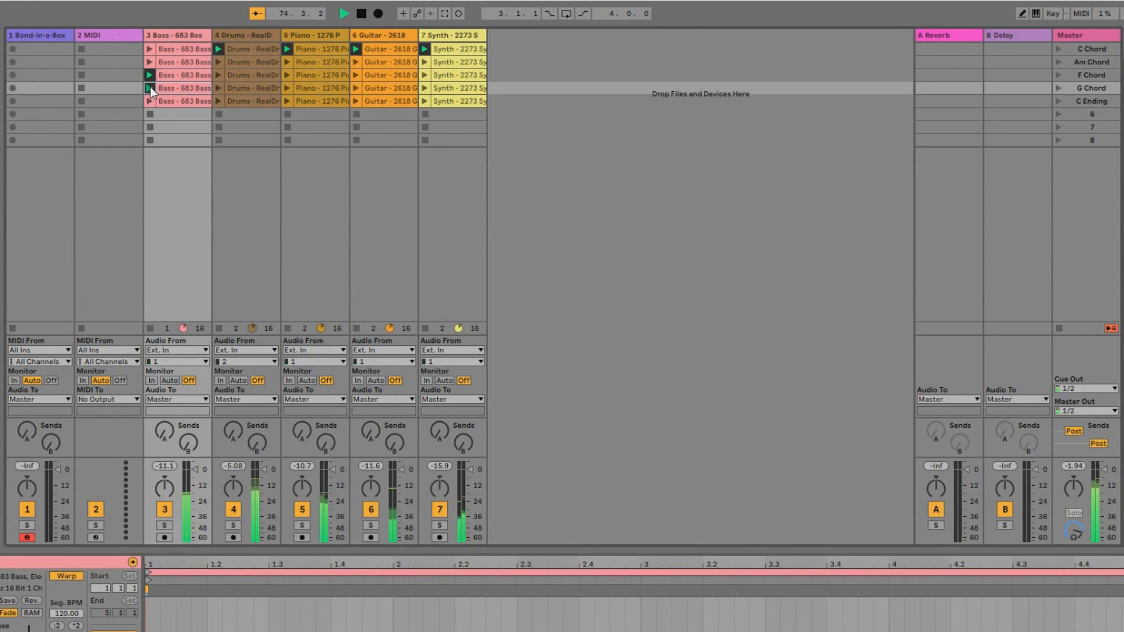
click(150, 50)
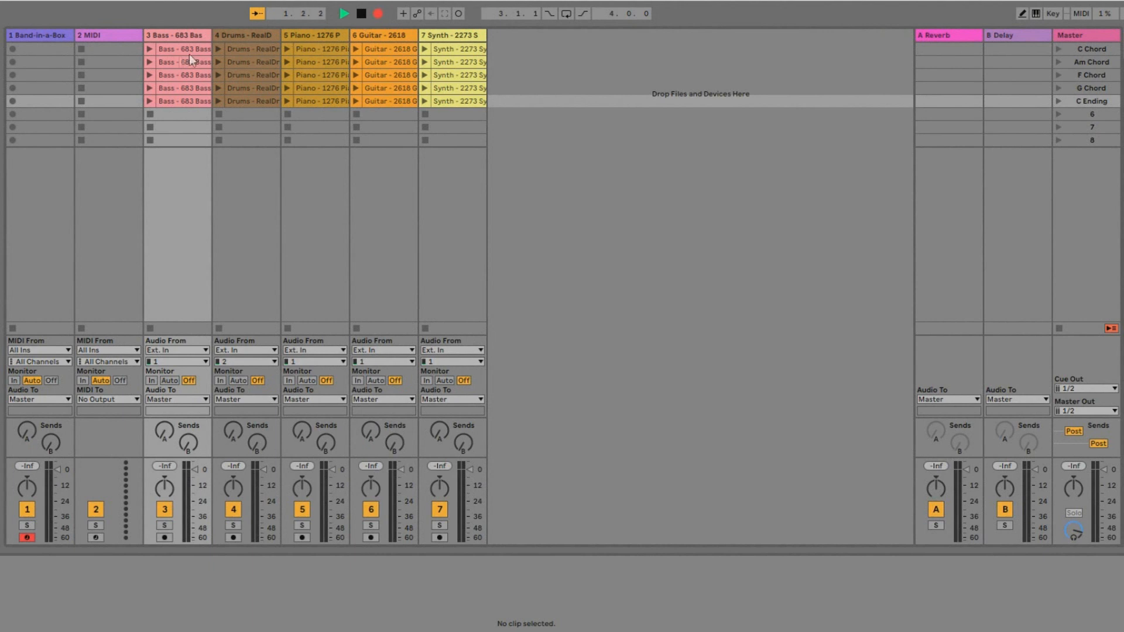
Step: Record a live performance cycling the Bass clips through C, Am and G Chord twice, returning to C Chord and adding the Drums C Chord clip
click(149, 49)
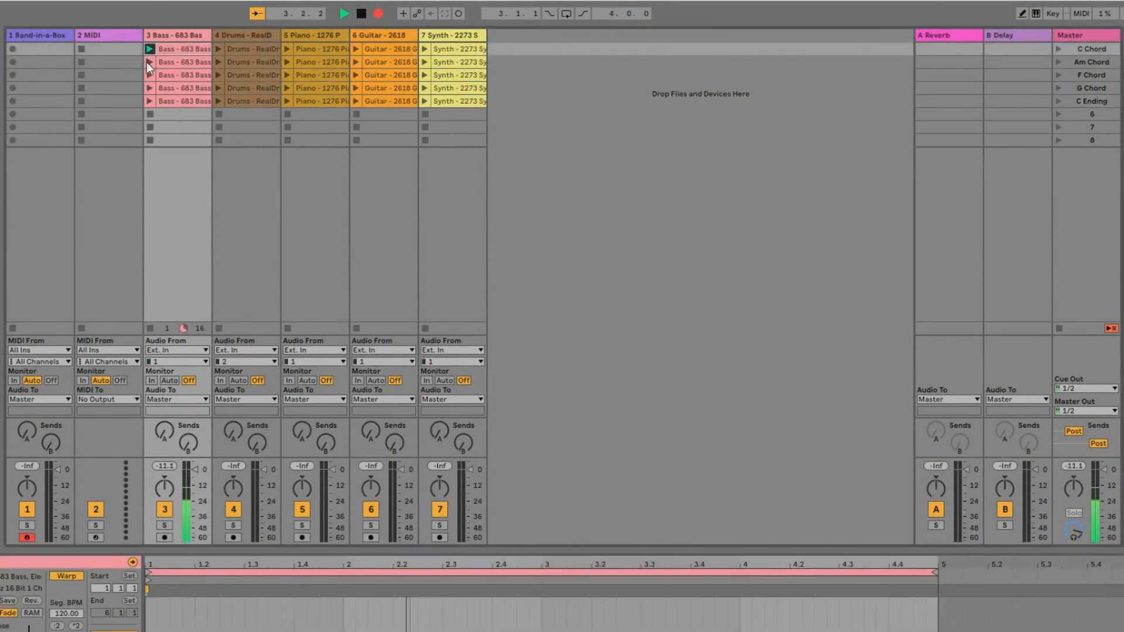
click(147, 62)
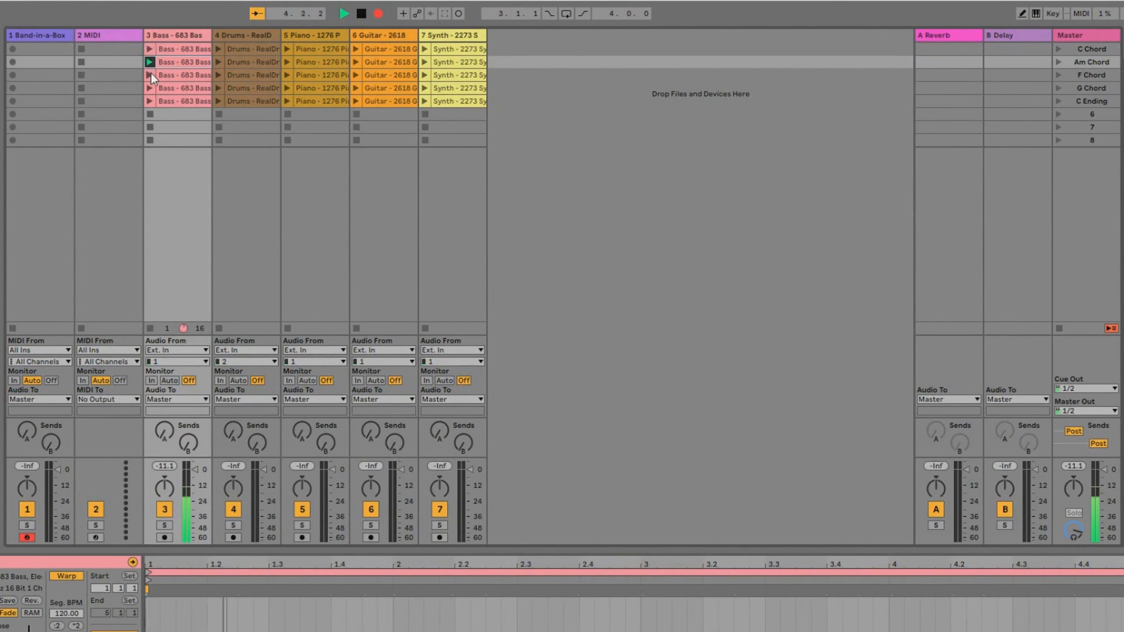
click(149, 88)
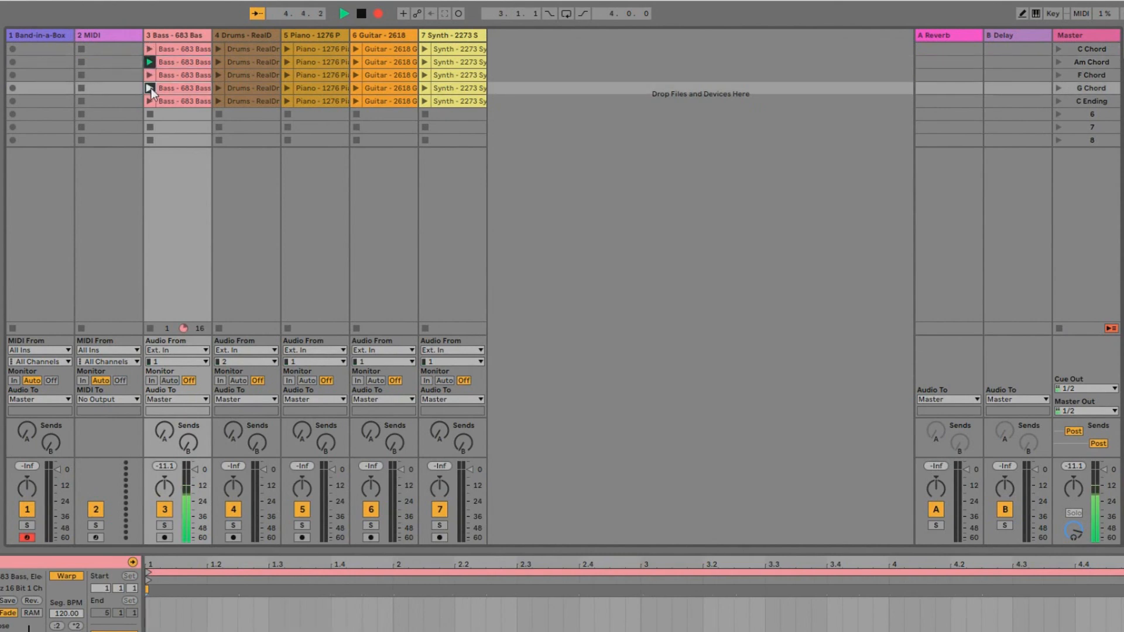
click(150, 49)
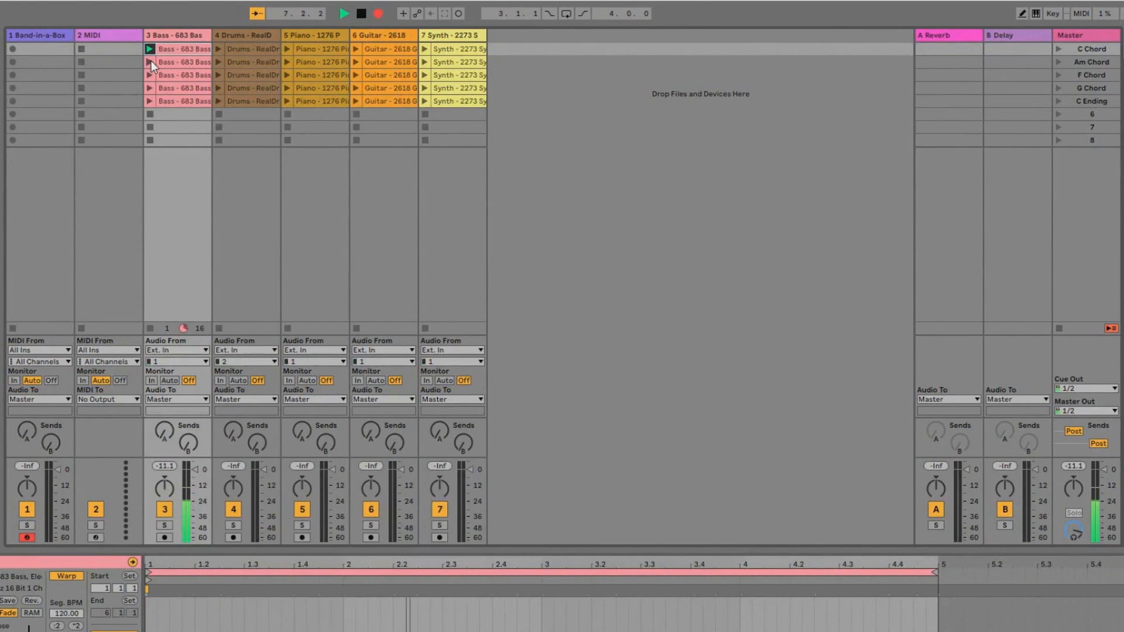
click(150, 62)
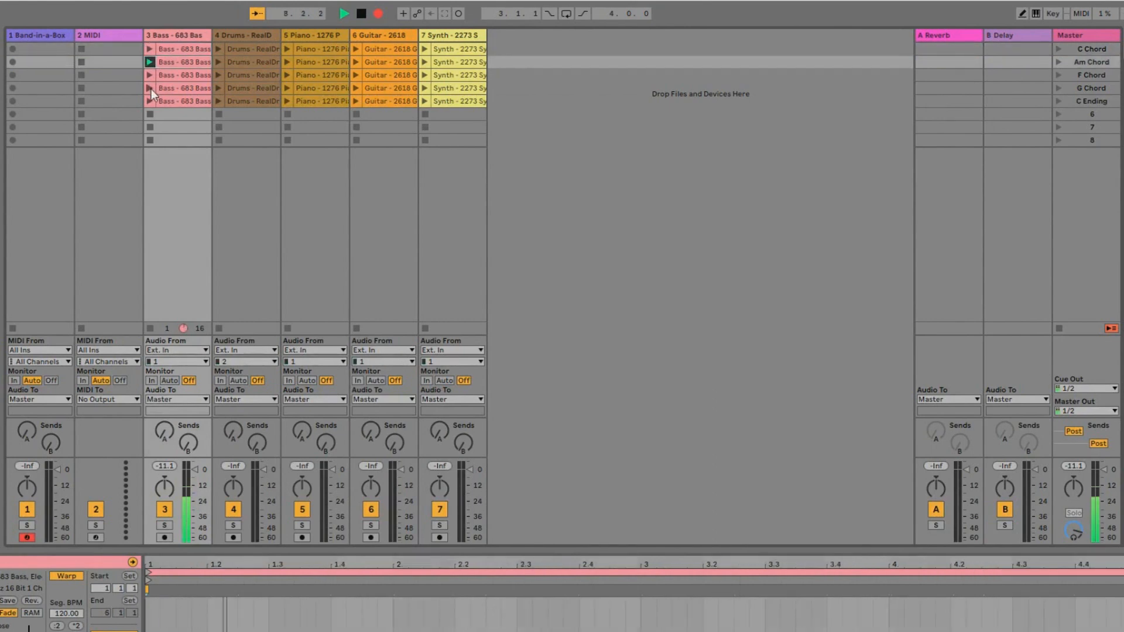
click(150, 87)
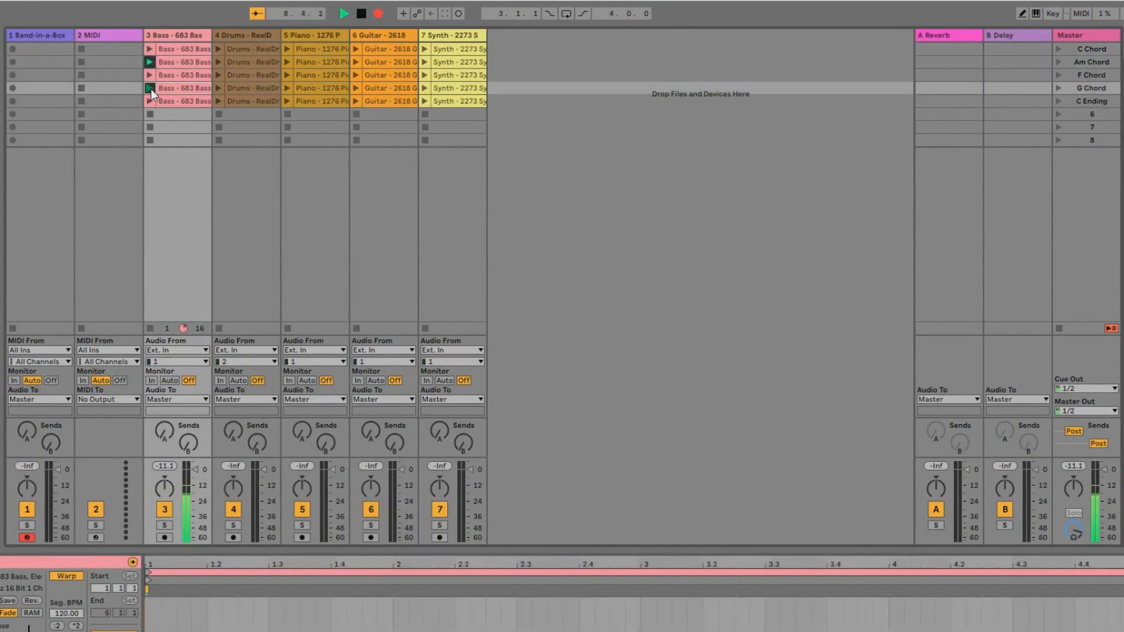
click(151, 49)
click(218, 49)
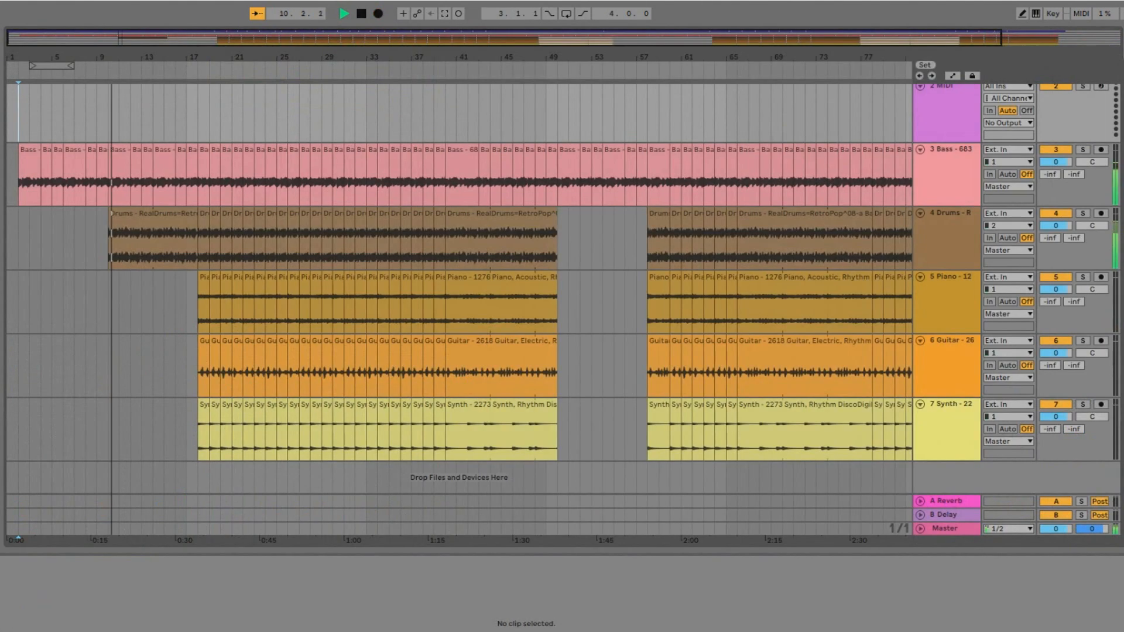